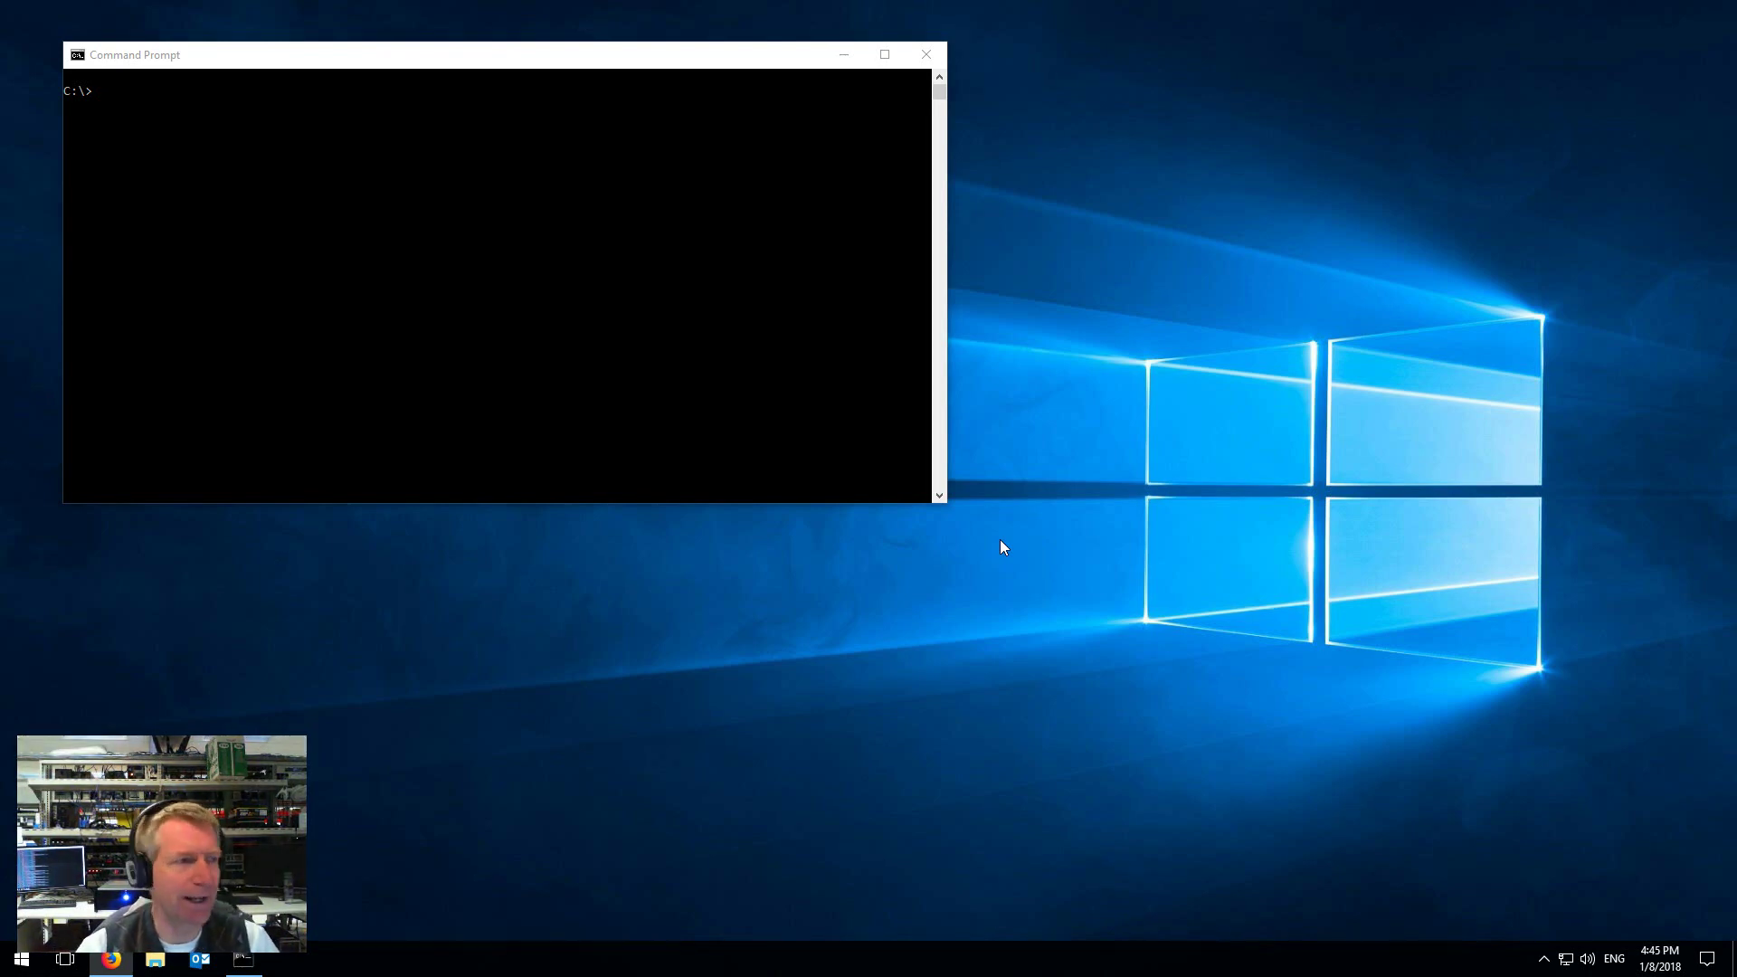
# Review the npm meshcommander page in the browser, then switch to the Node.js website.
pyautogui.hotkey('alt', 'Tab')
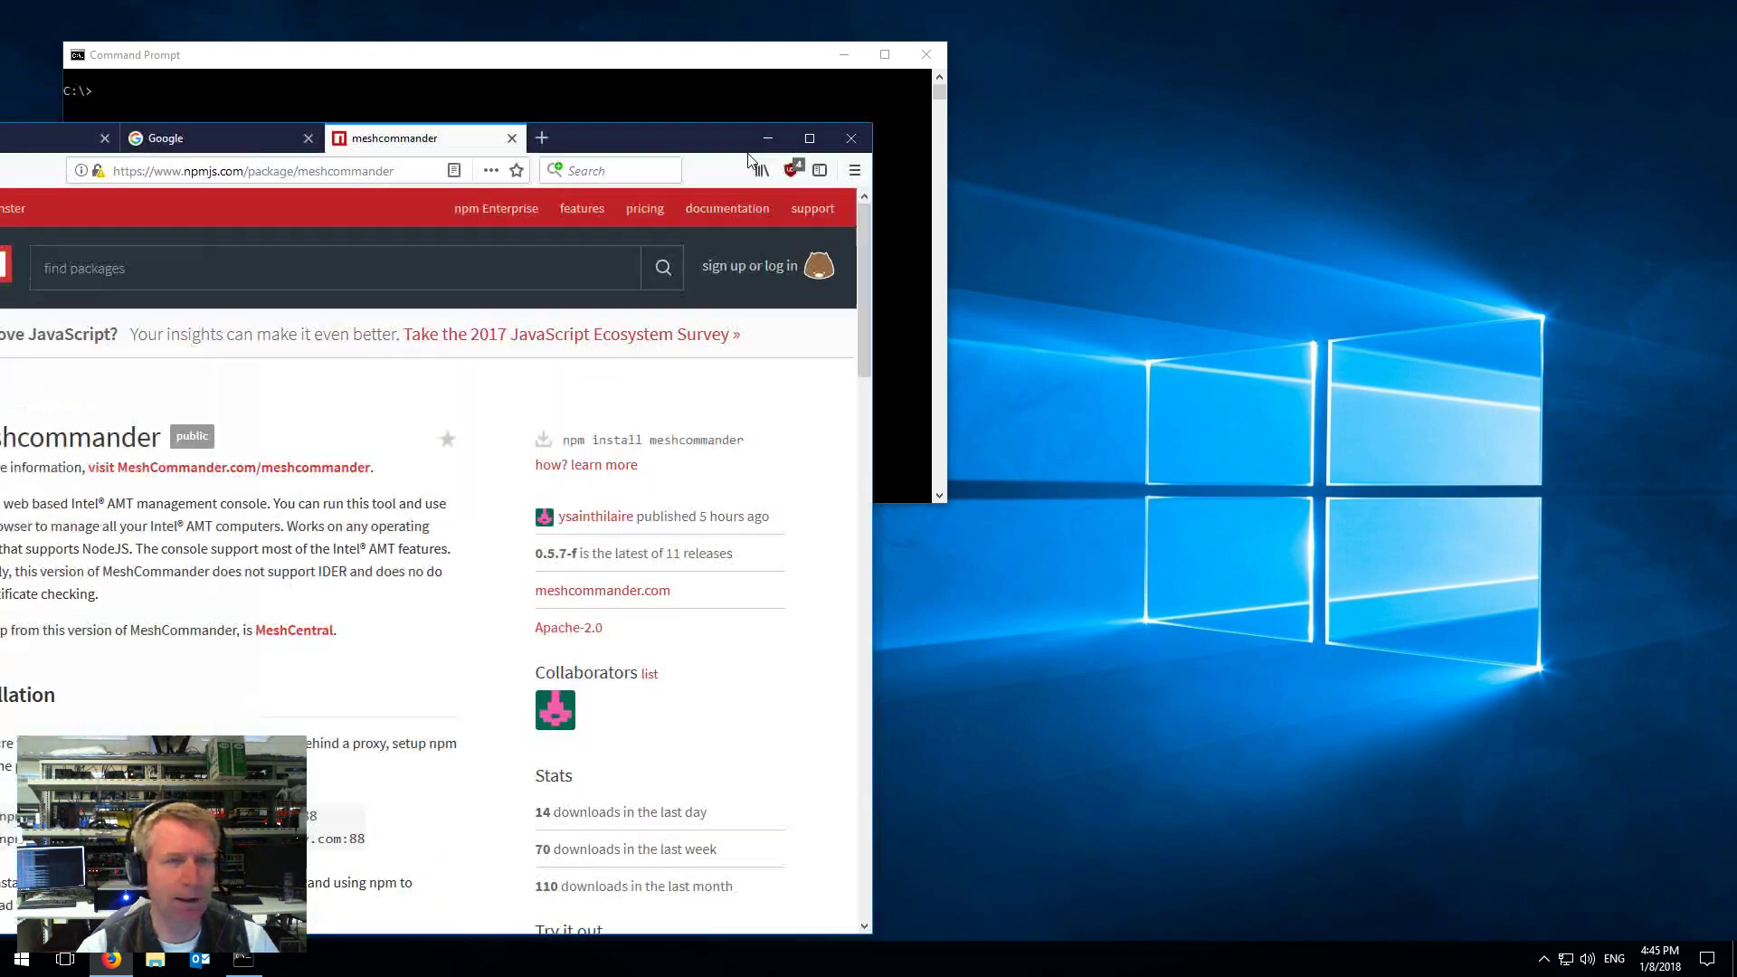
pyautogui.moveTo(614, 81); pyautogui.dragTo(997, 120)
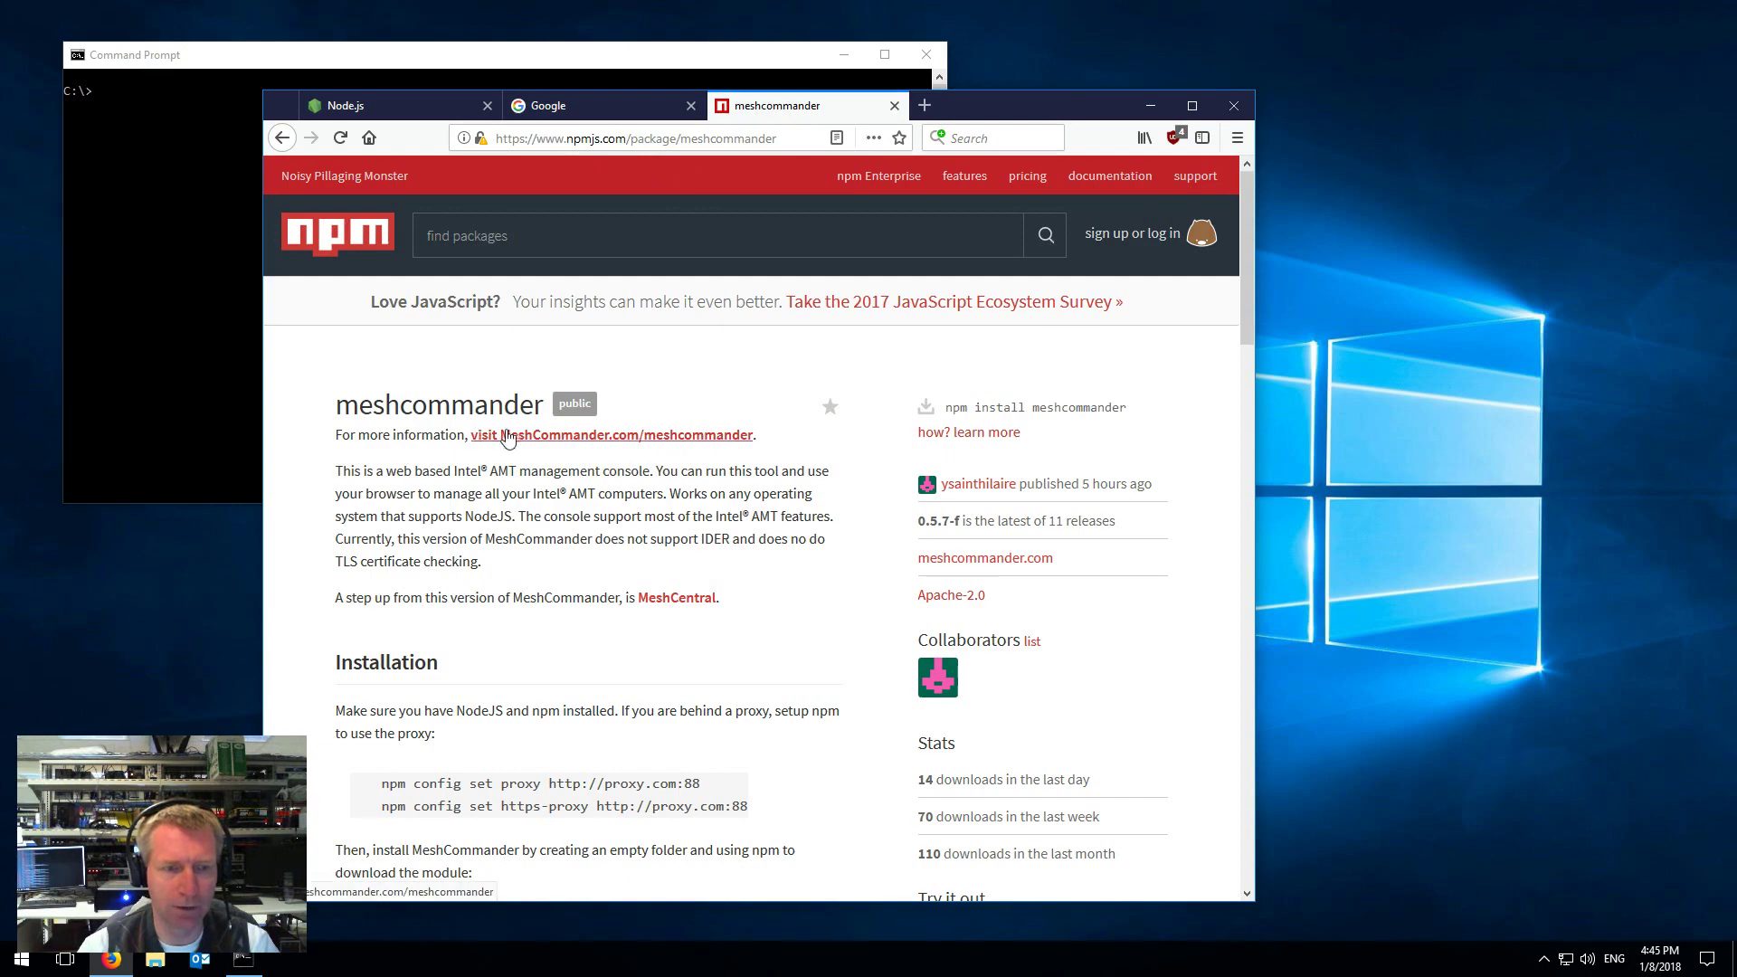
pyautogui.scroll(-5, 485, 593)
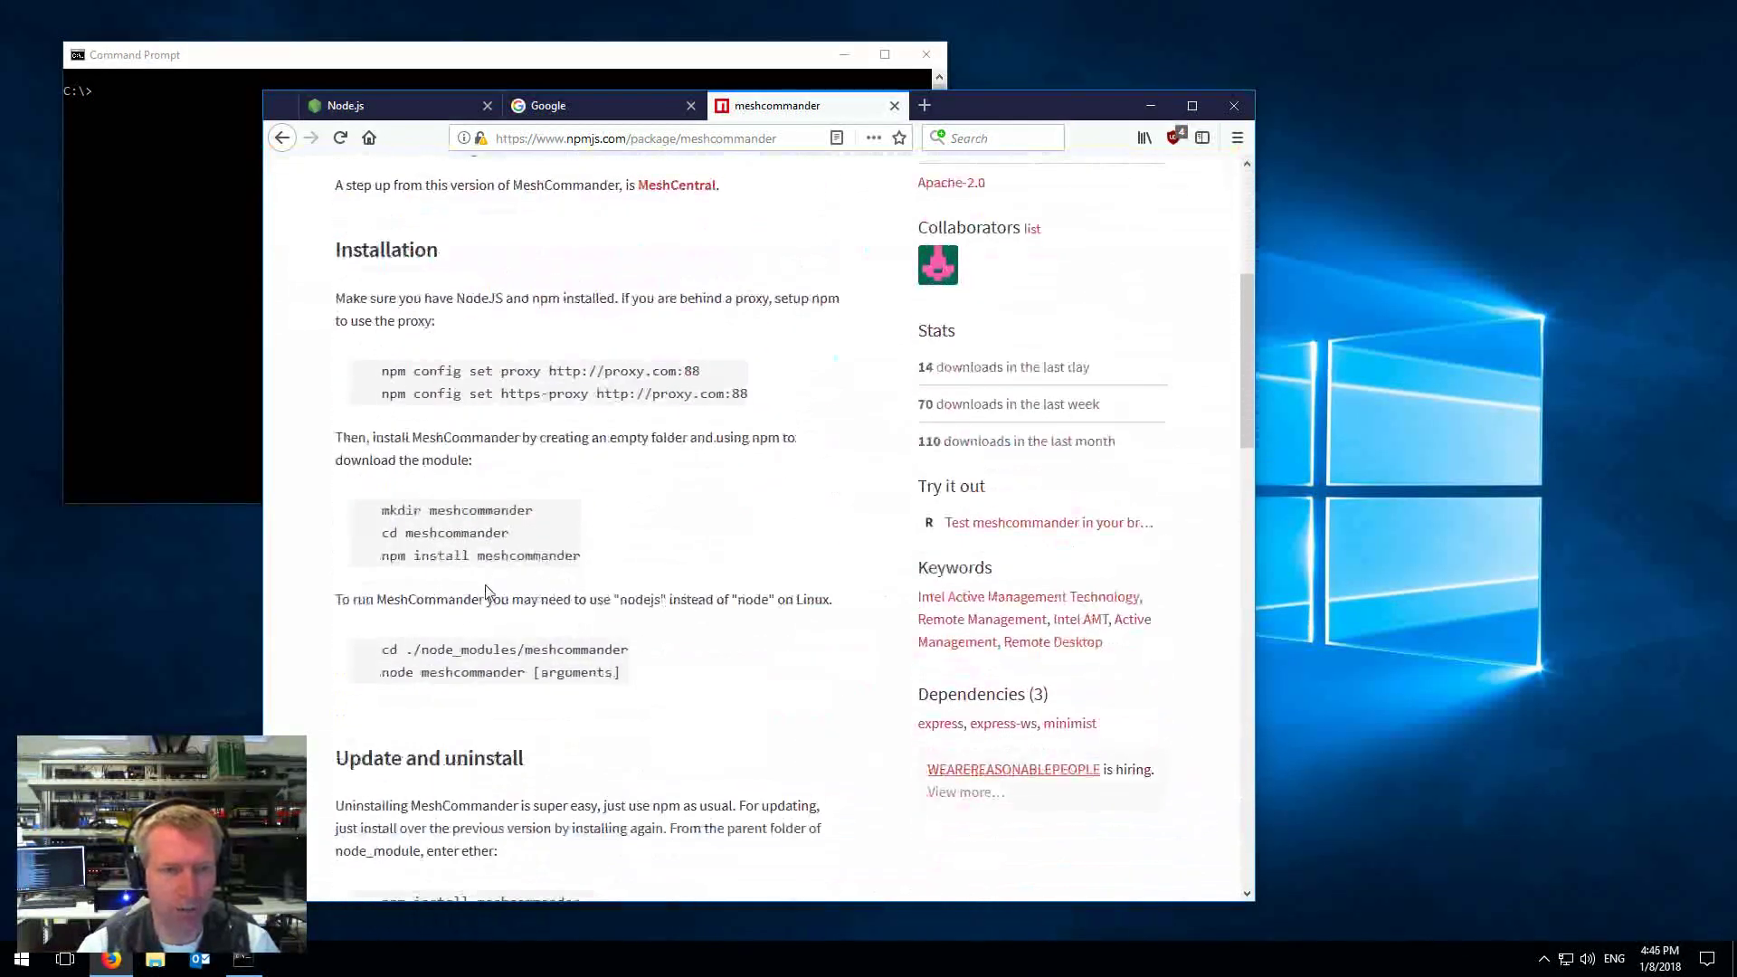
pyautogui.scroll(-15, 554, 400)
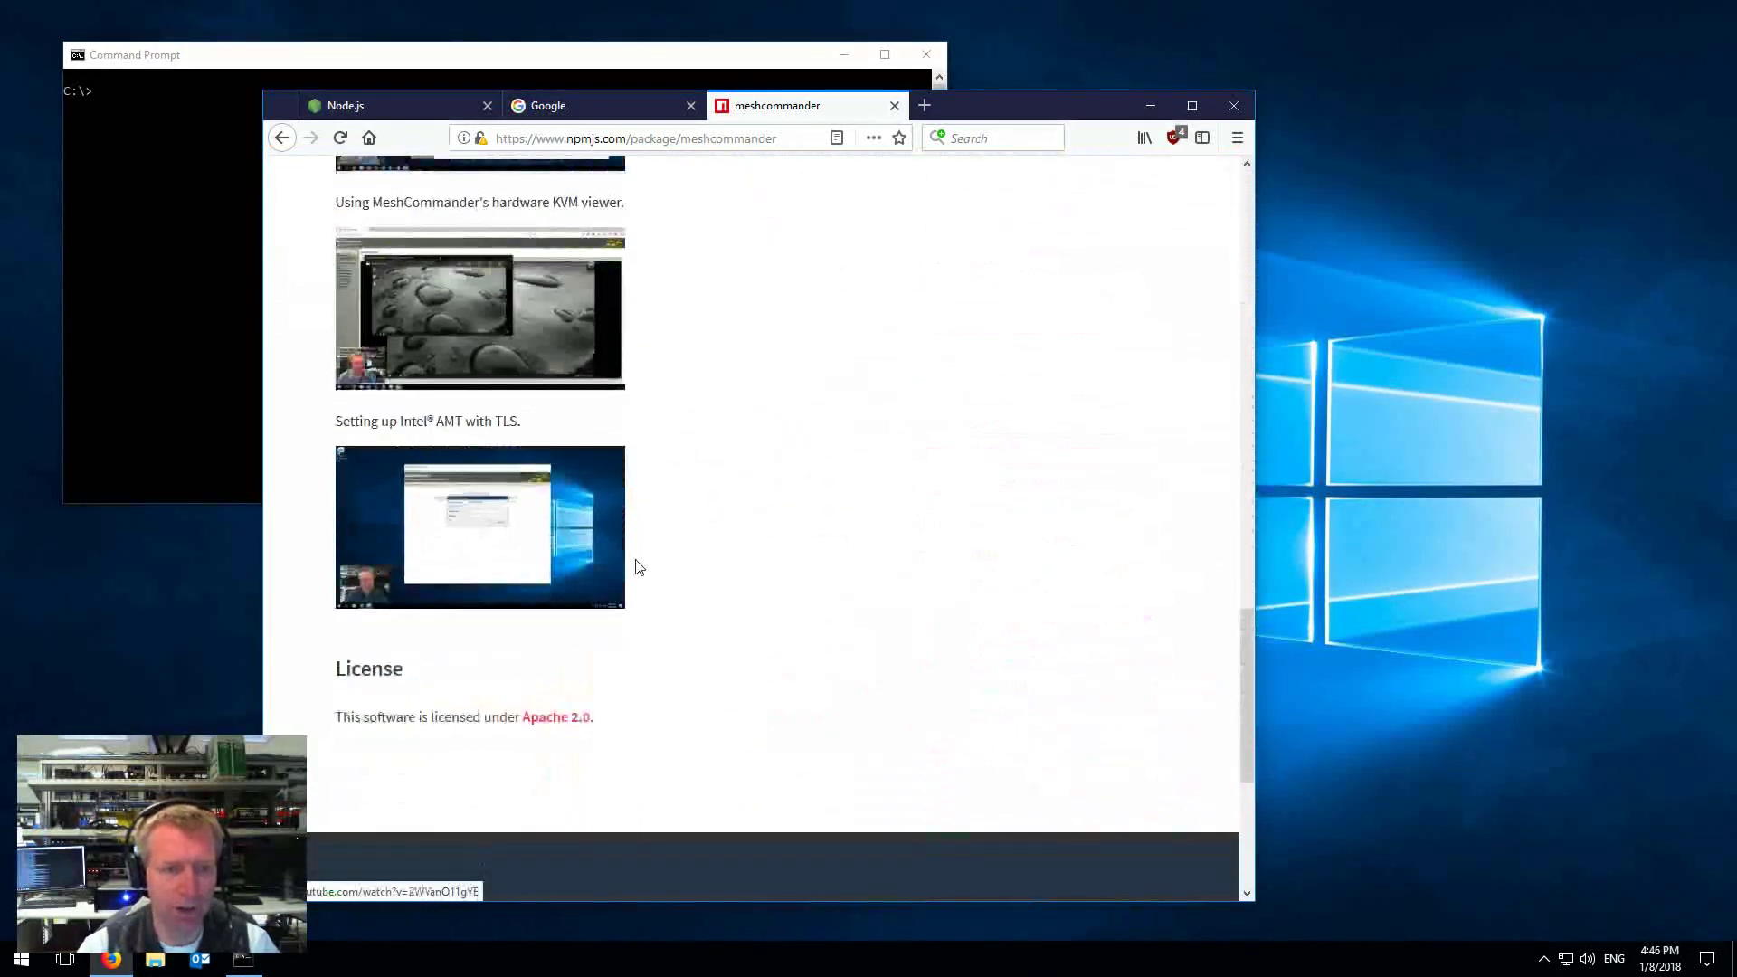
pyautogui.scroll(20, 640, 568)
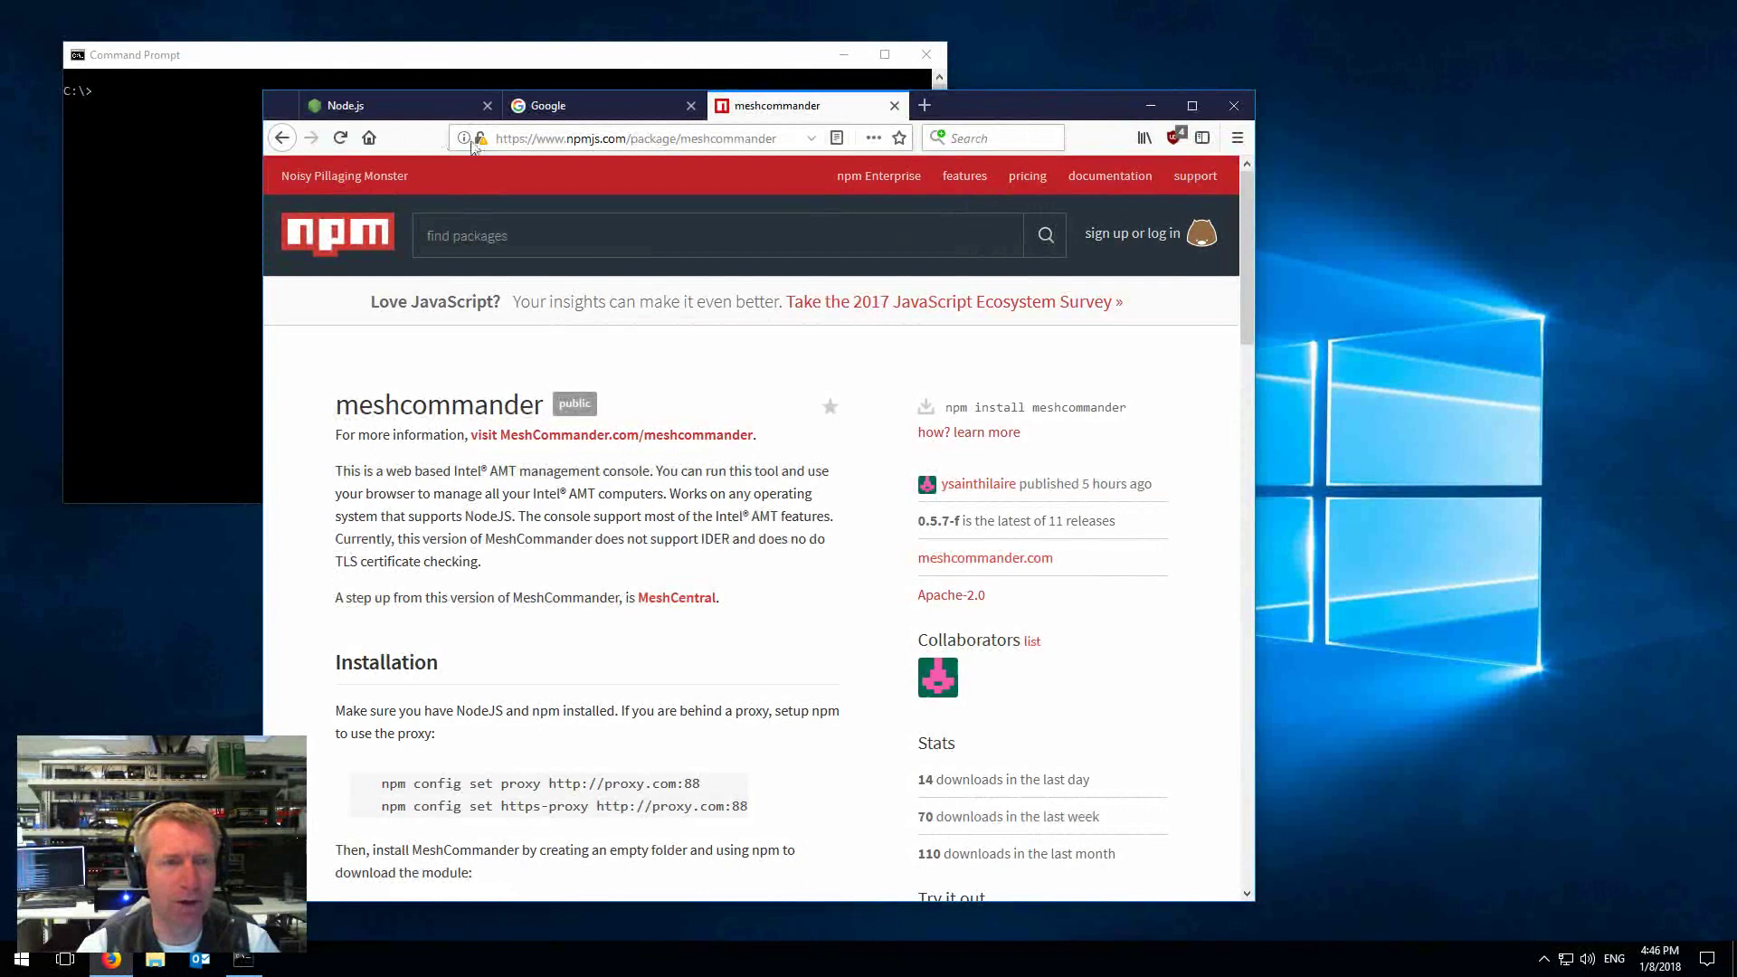
pyautogui.click(398, 123)
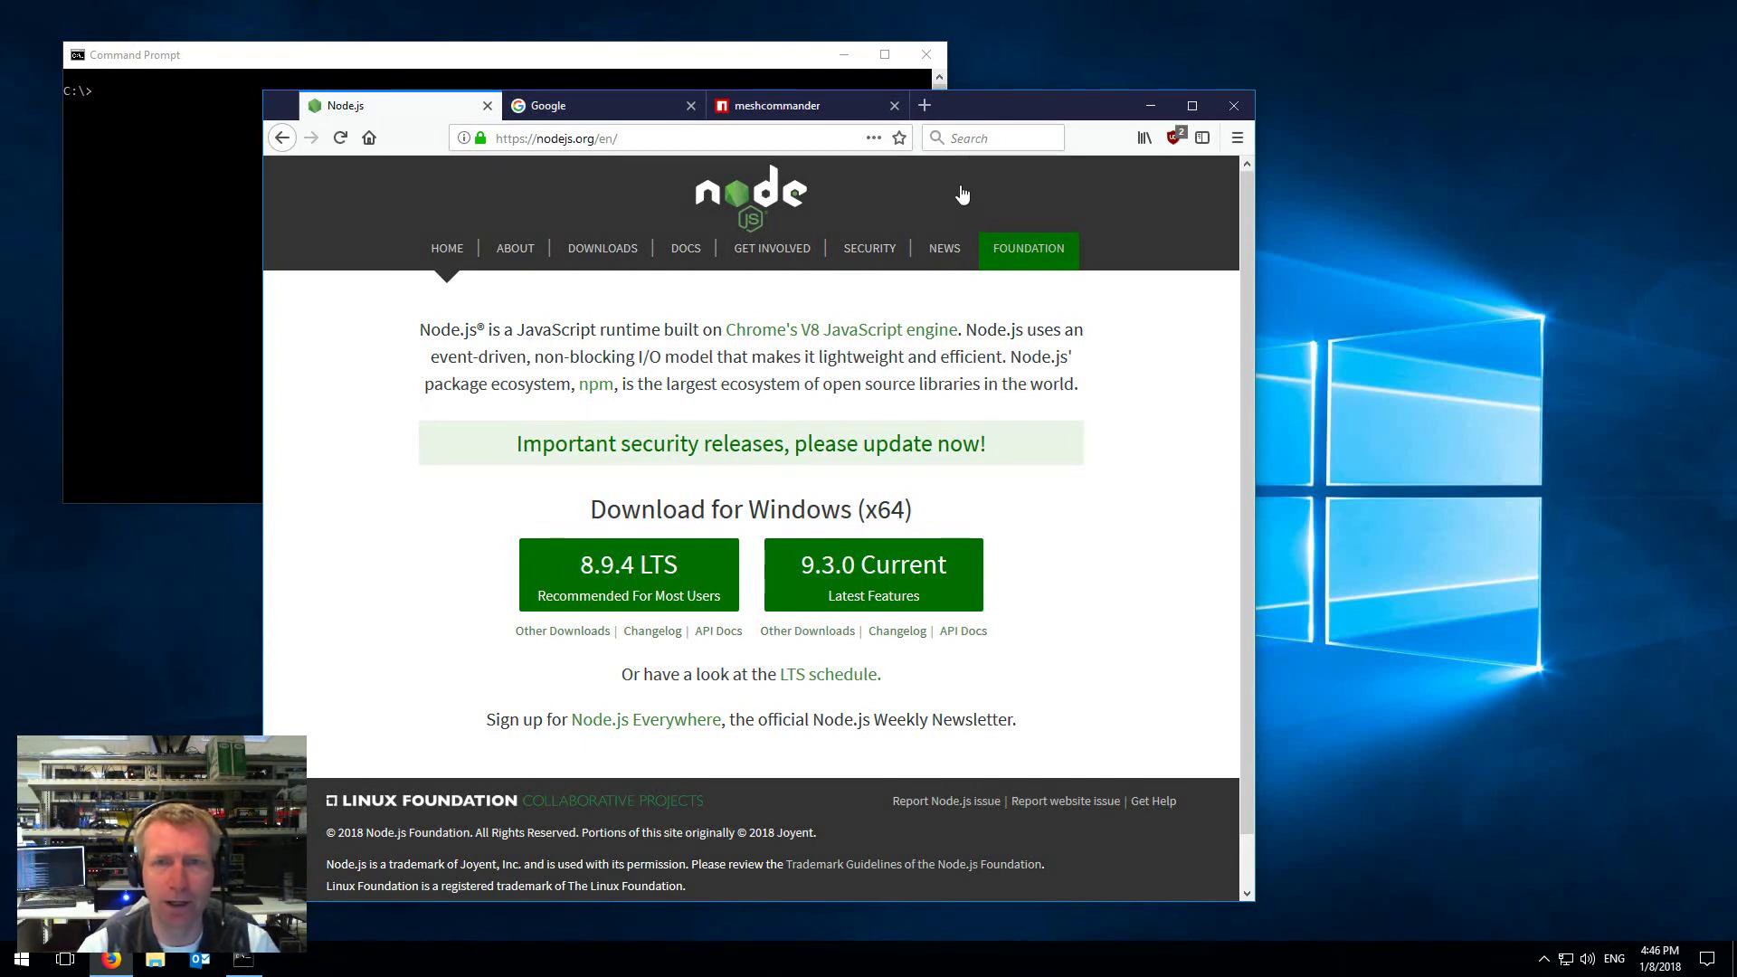
# Create and enter an empty C:\tmp folder, then run npm install meshcommander there.
pyautogui.click(1150, 106)
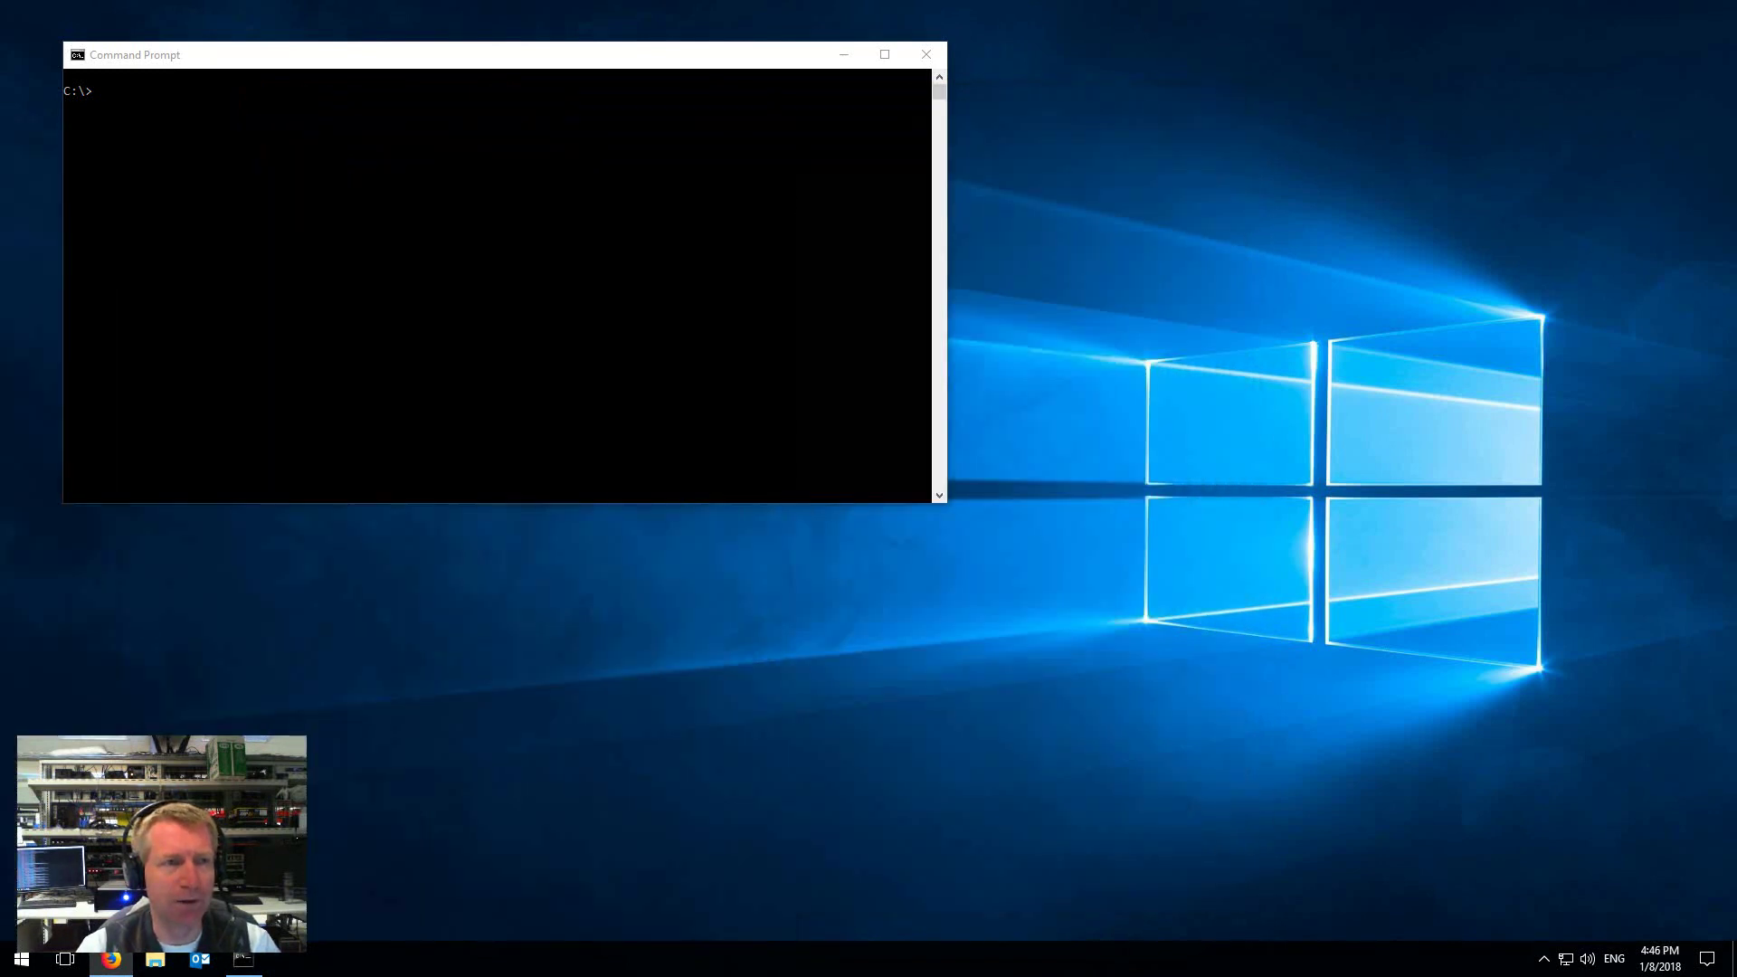
pyautogui.click(410, 118)
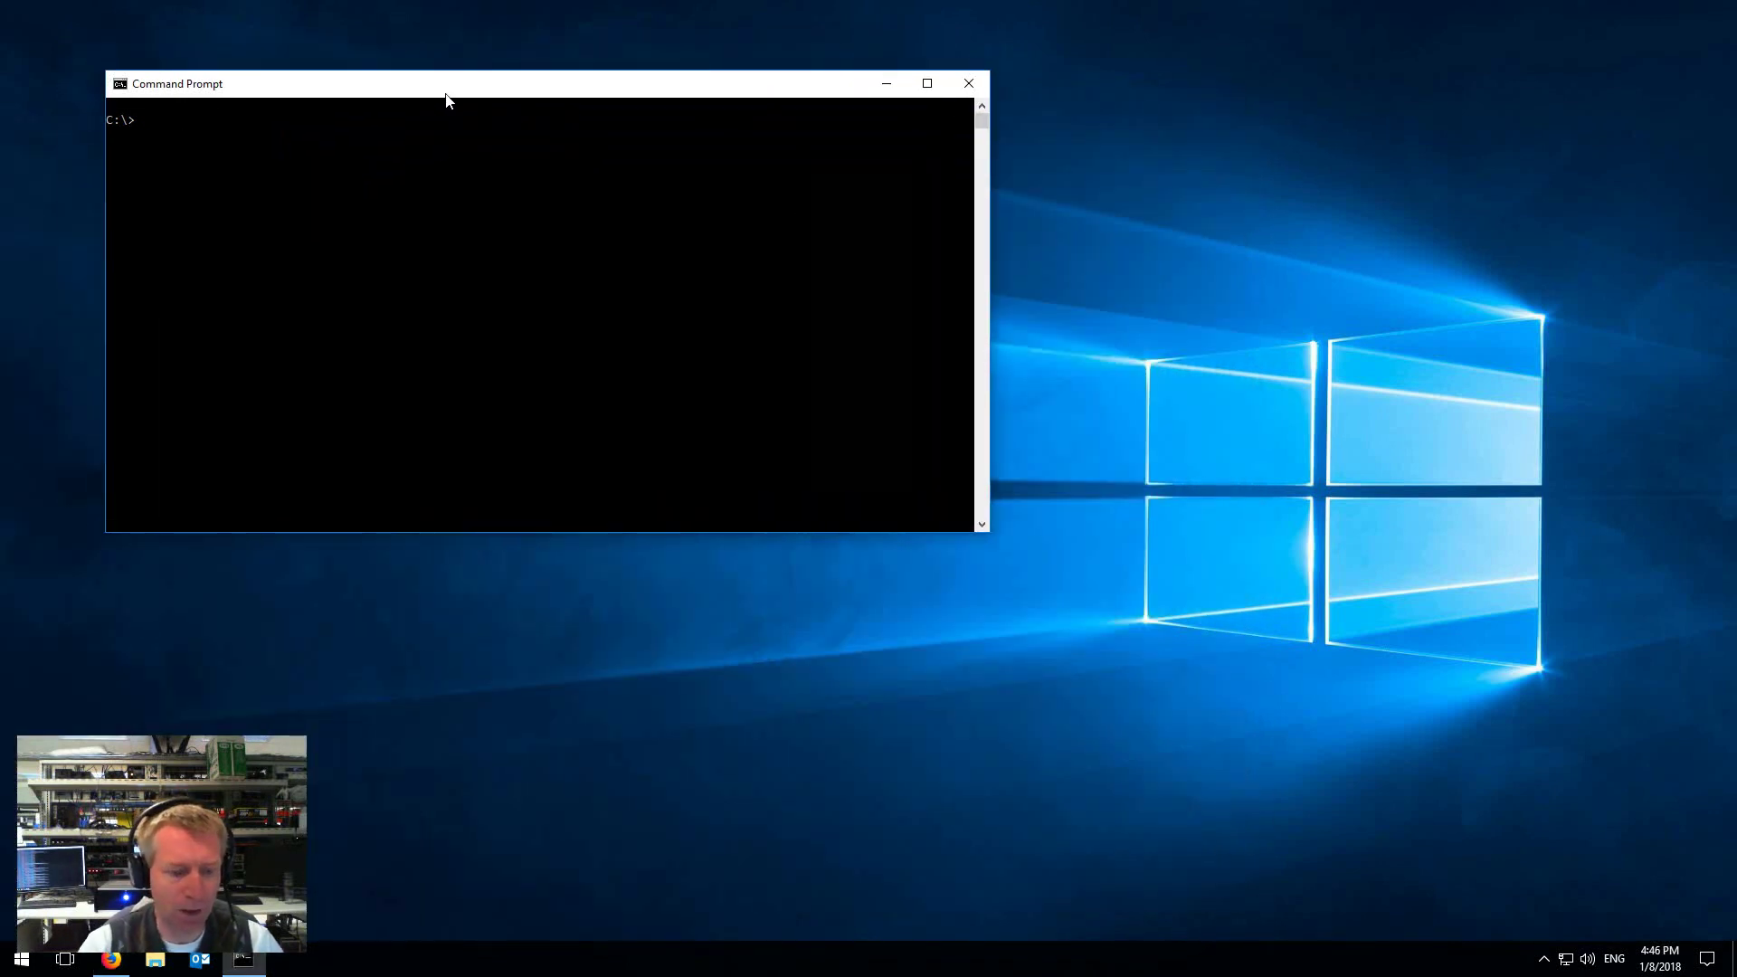
pyautogui.write('mk')
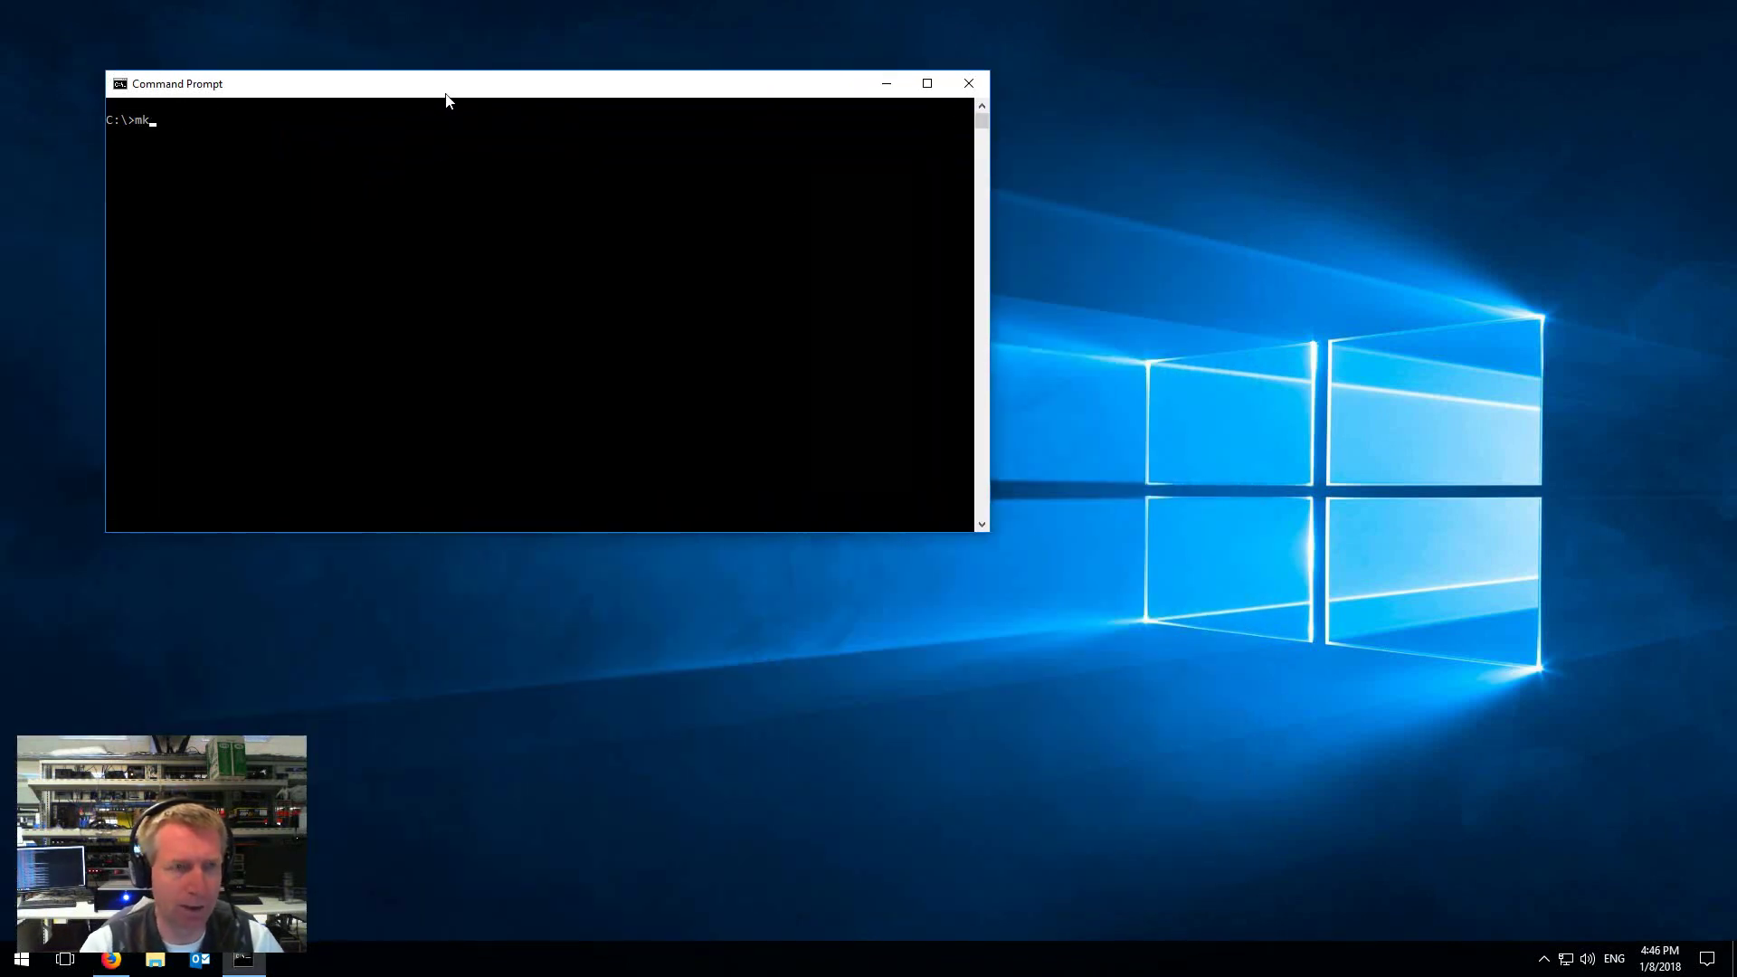
pyautogui.write('dir c:\\')
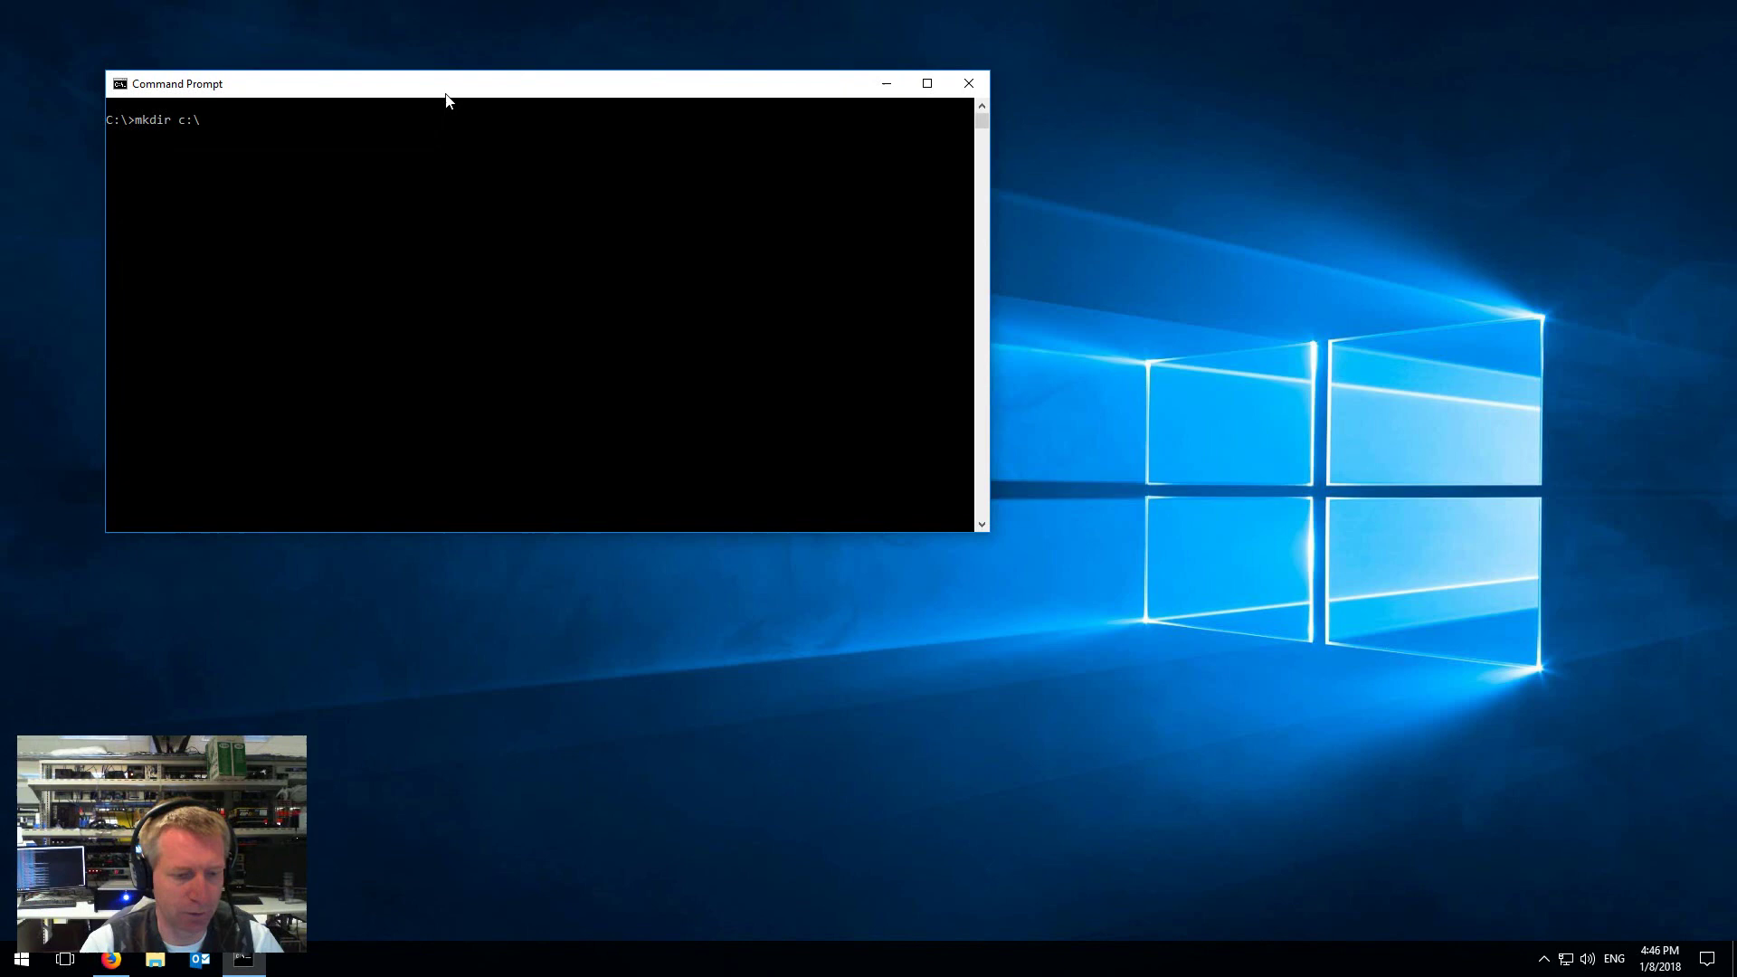
pyautogui.write('tmp')
pyautogui.press('Return')
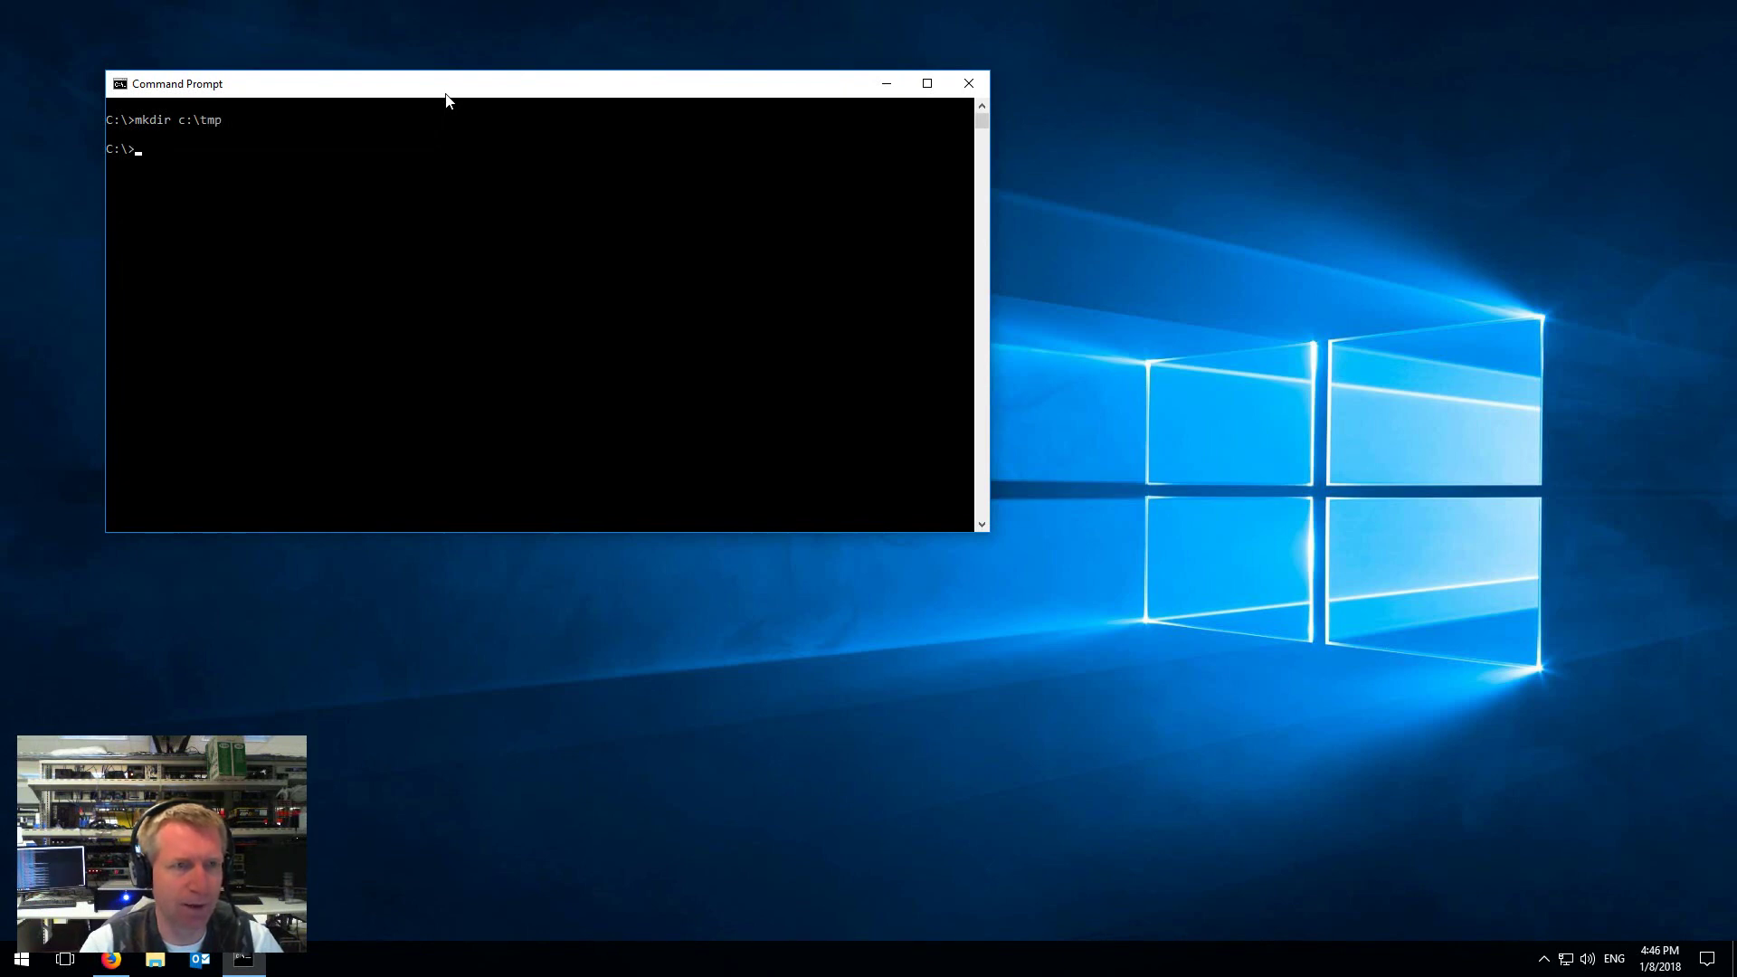
pyautogui.write('cd tmp')
pyautogui.press('Return')
pyautogui.write('dir')
pyautogui.press('Return')
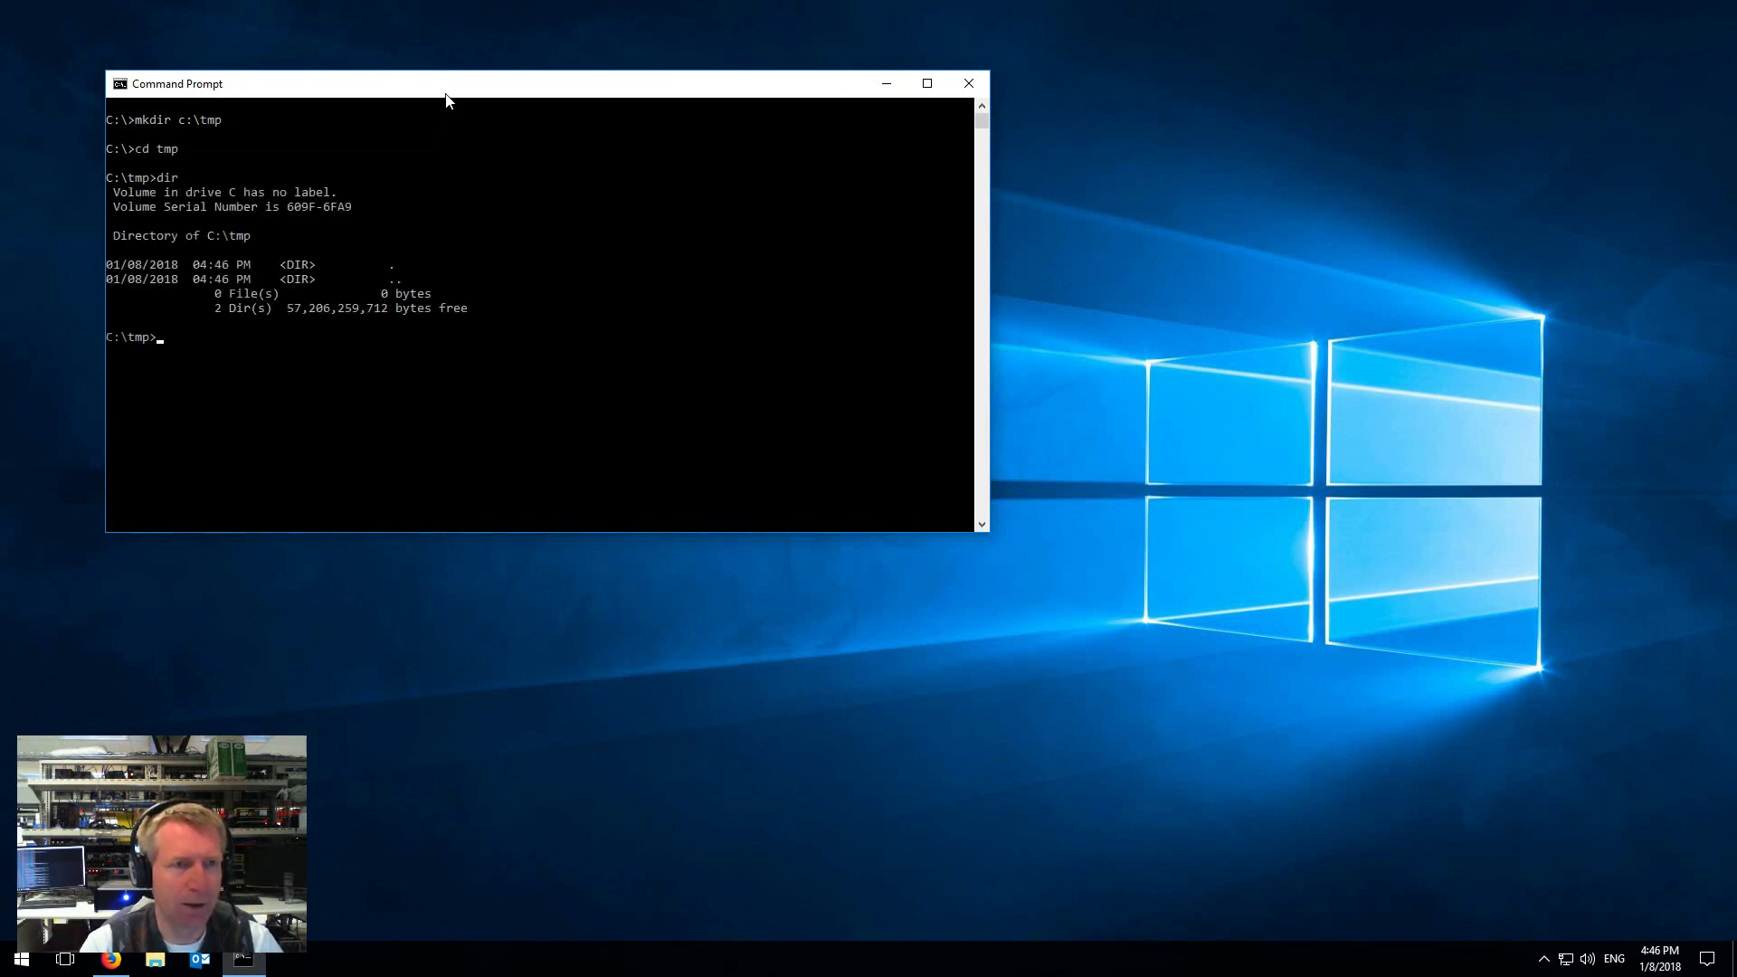
pyautogui.write('np')
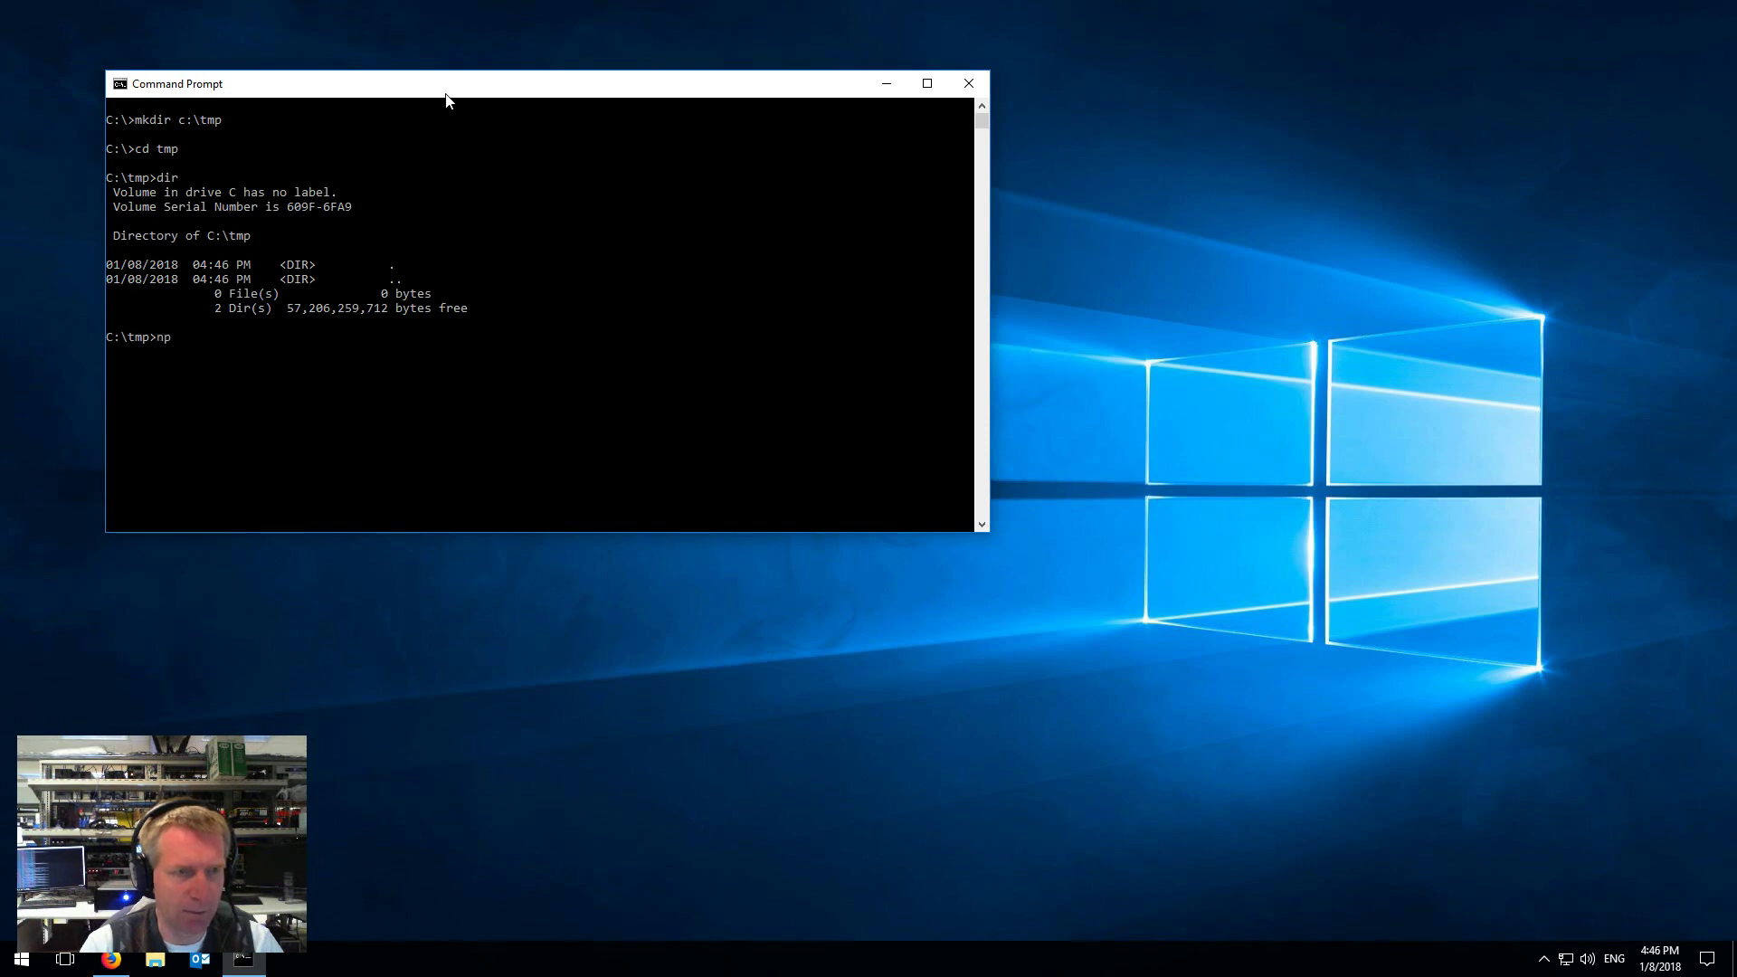
pyautogui.write('m install')
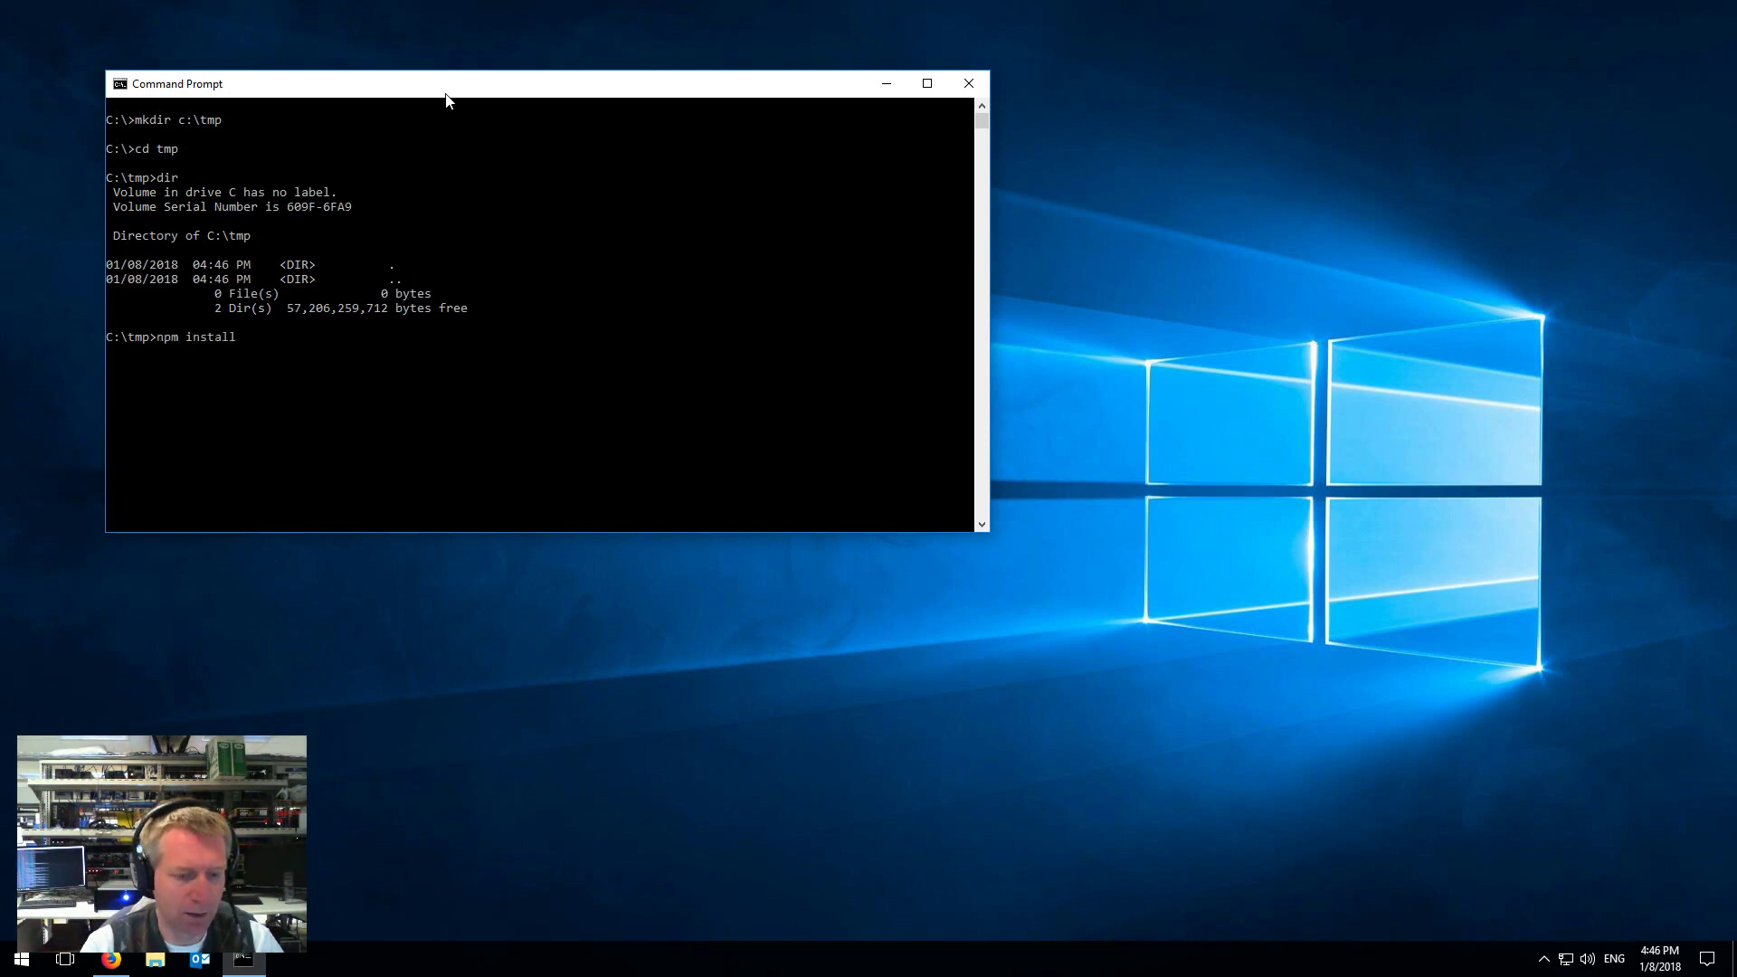
pyautogui.write(' meshcommander')
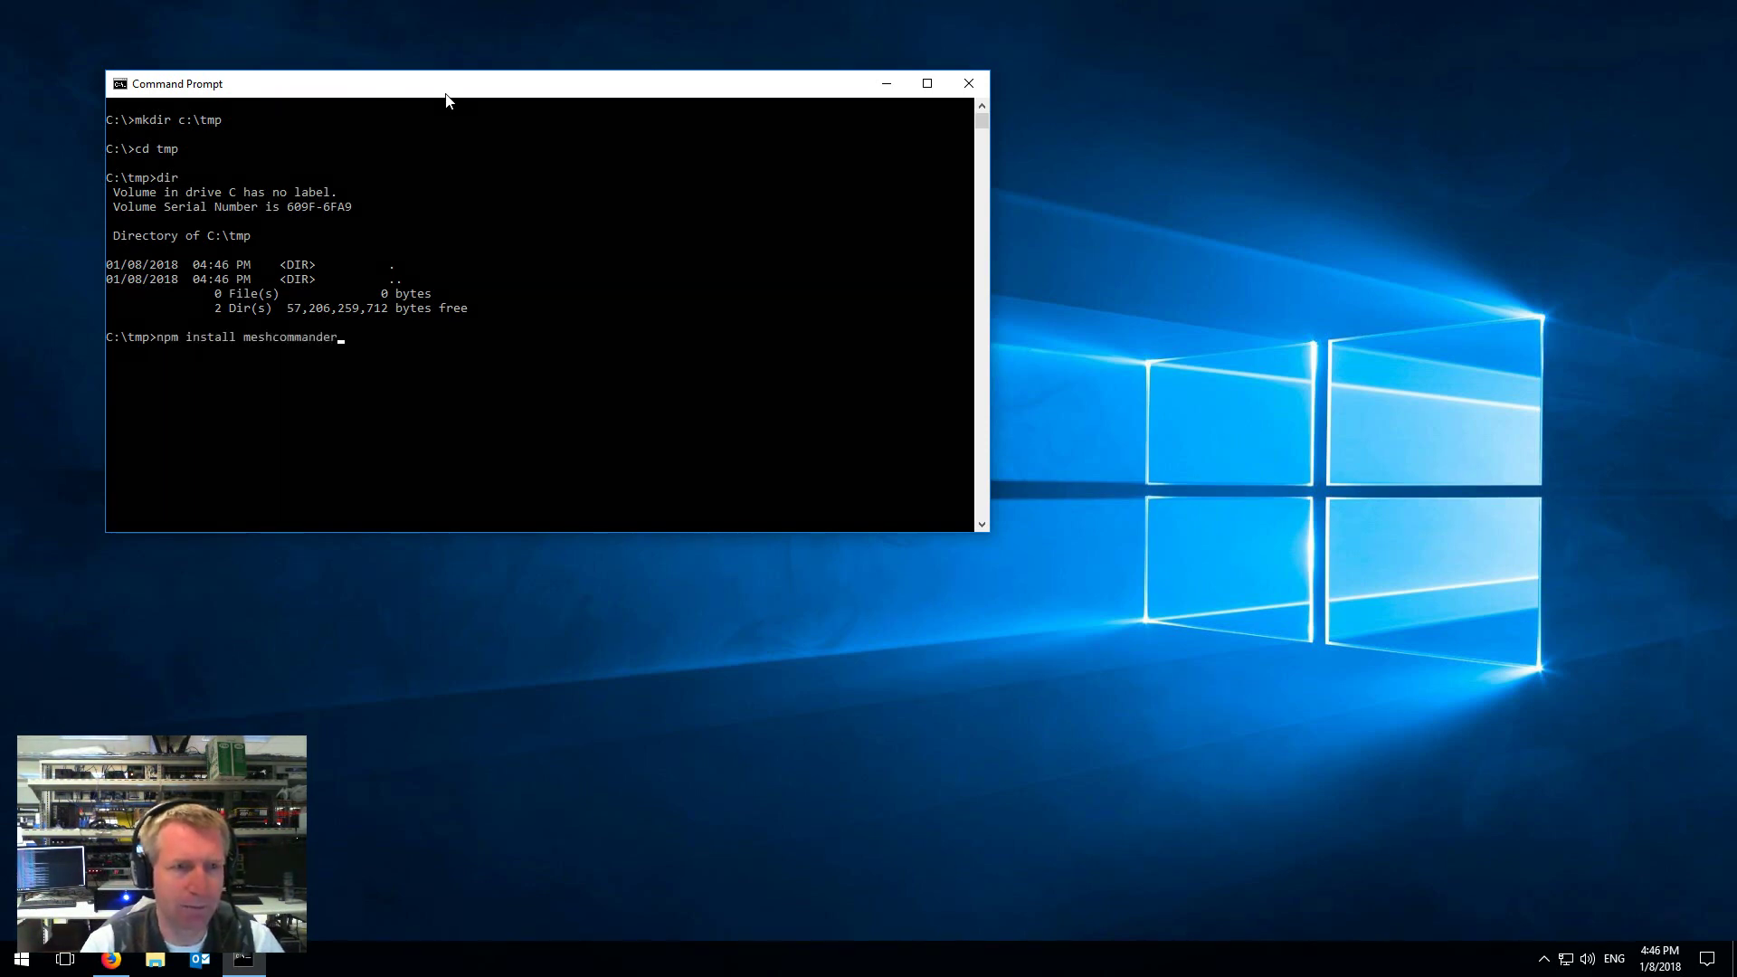
pyautogui.press('Return')
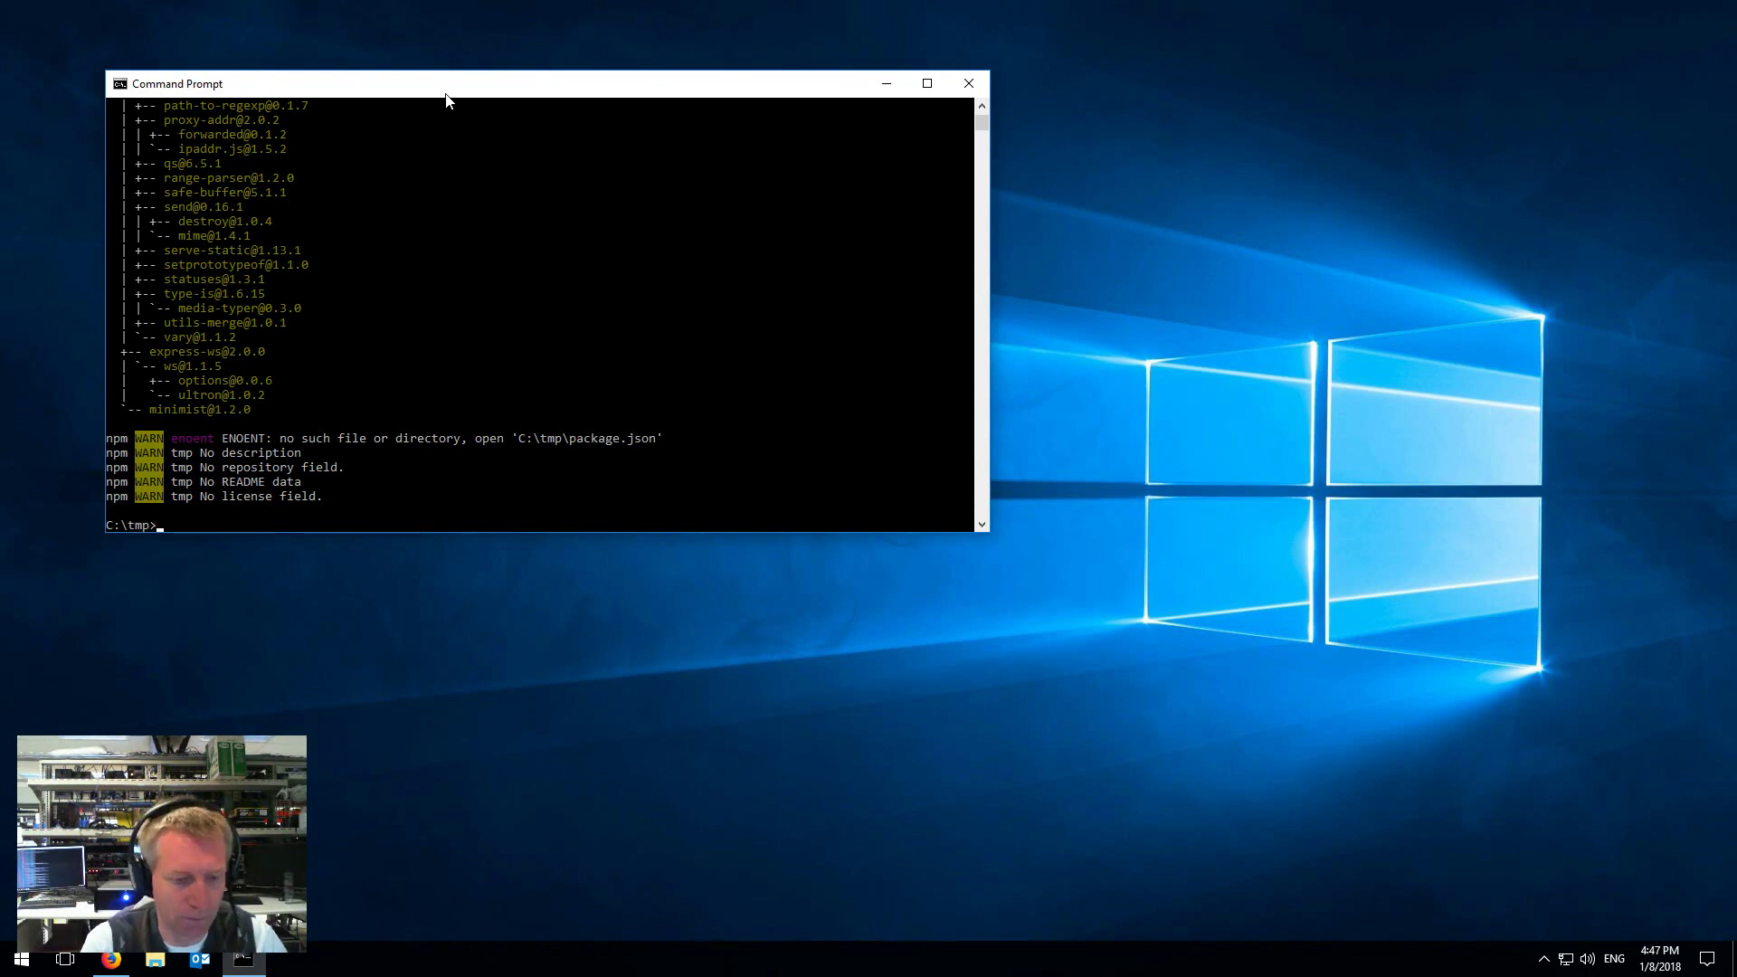
pyautogui.write('node')
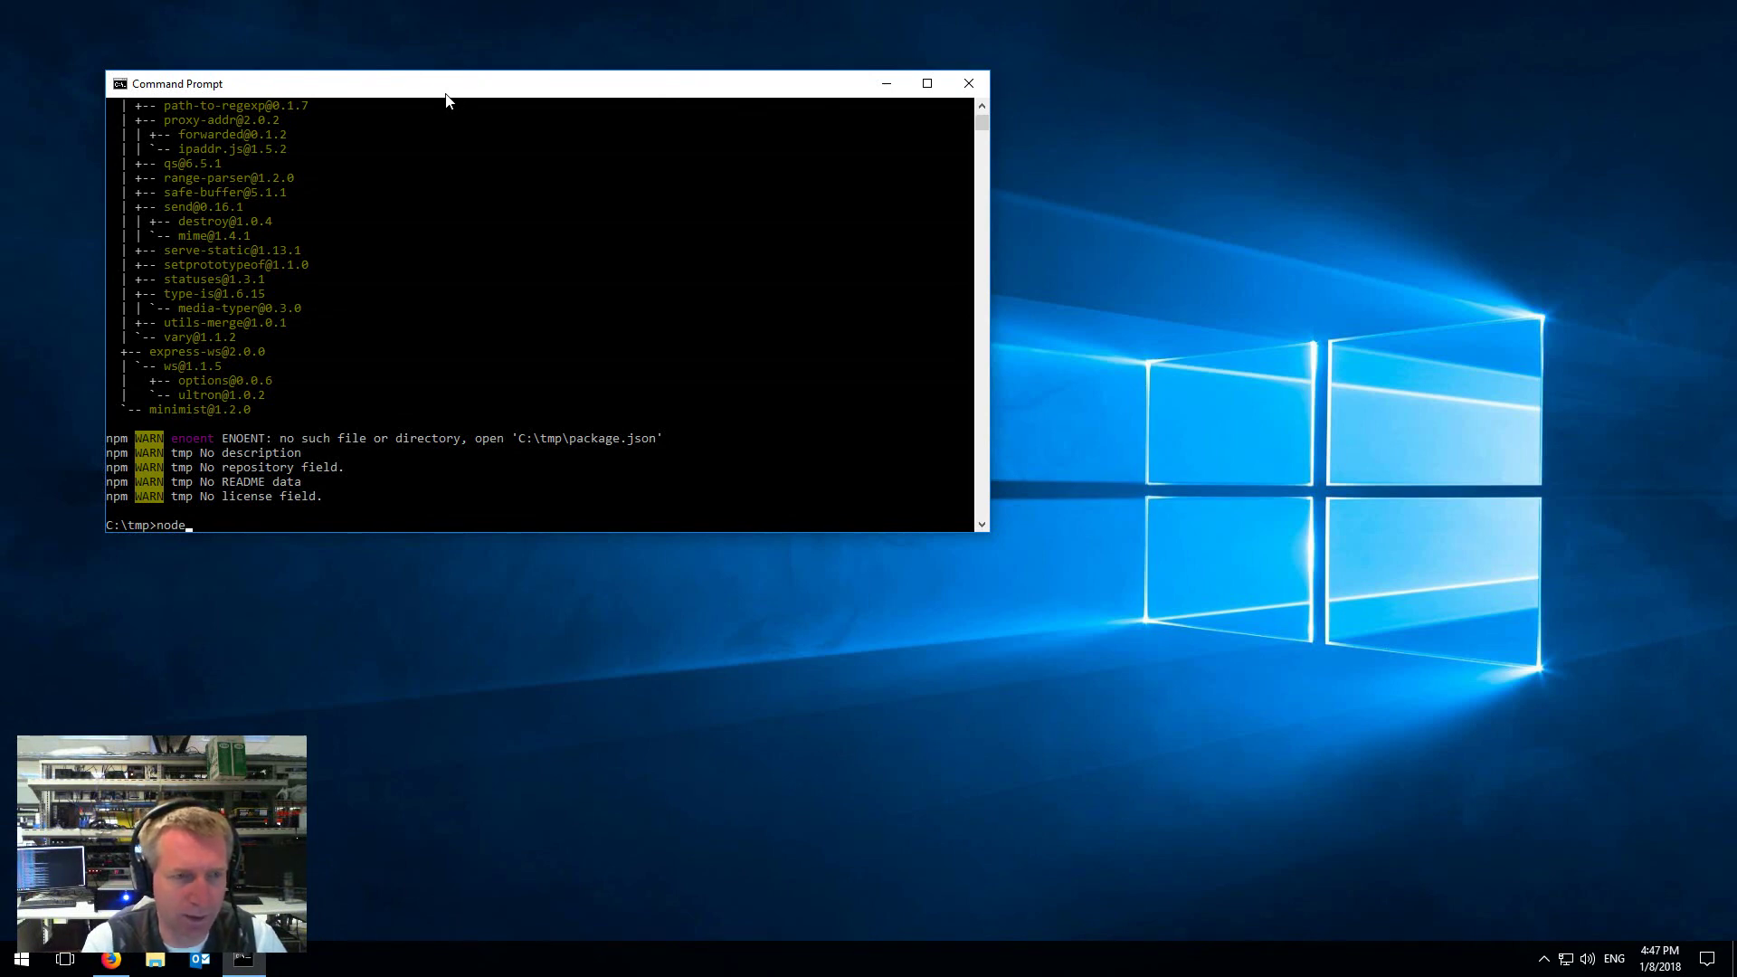
pyautogui.write('./node_modules')
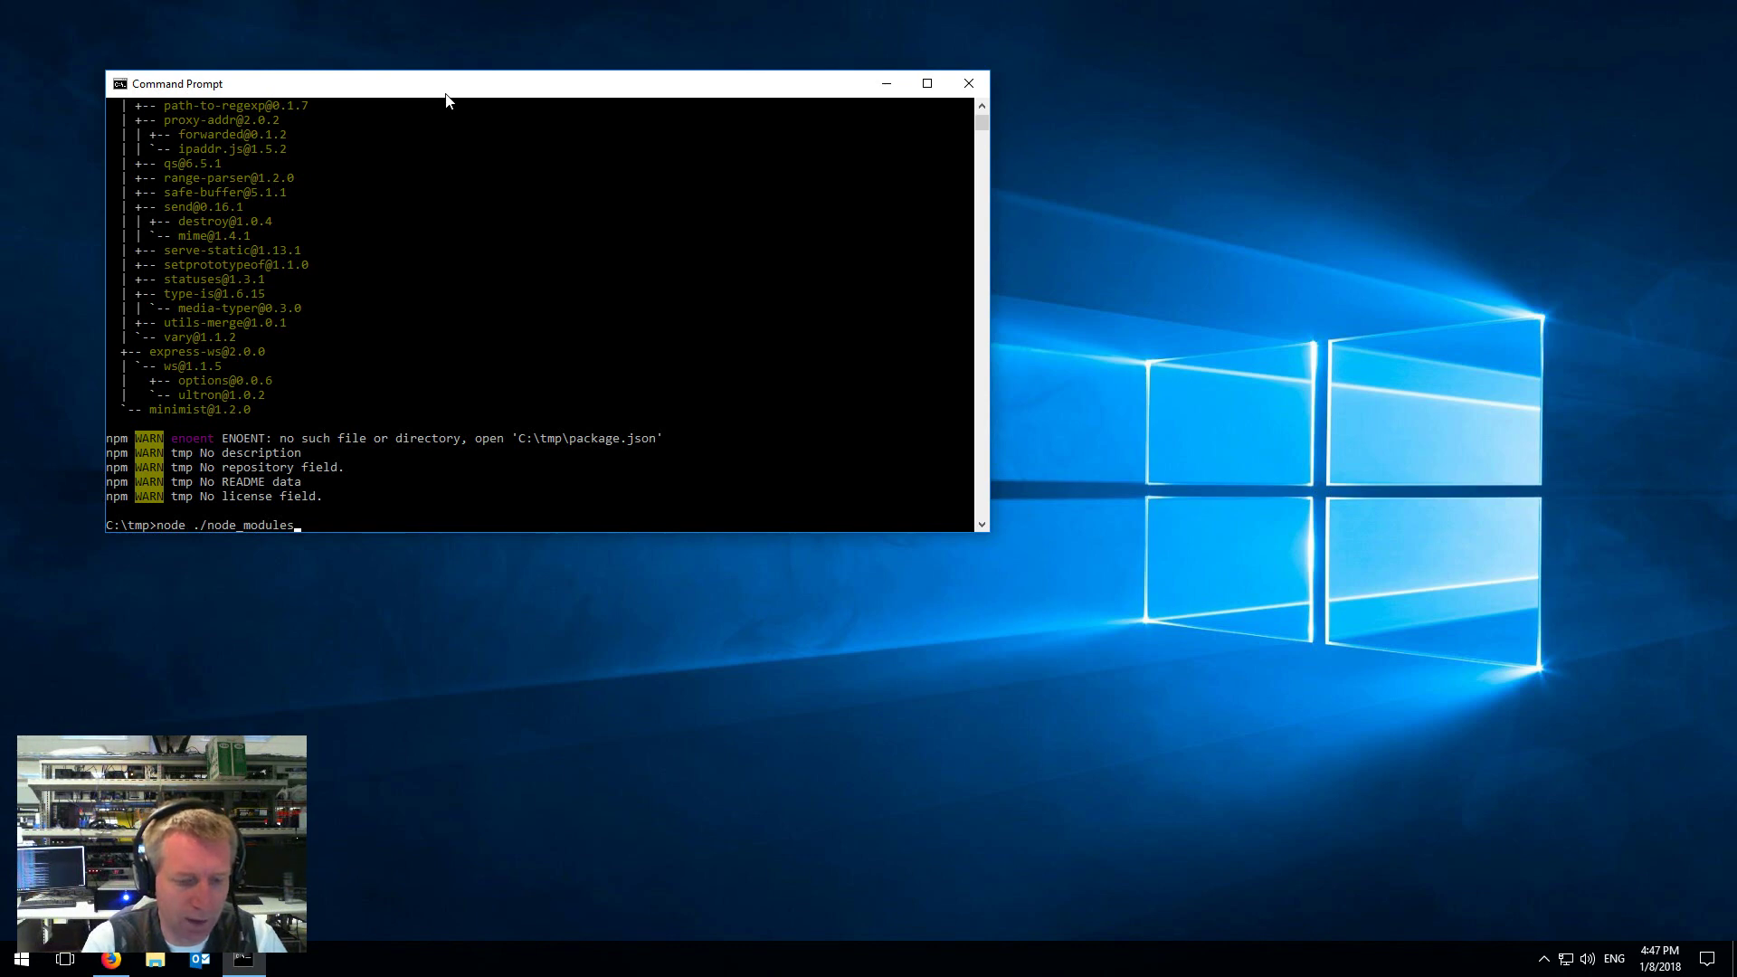
pyautogui.write('/meshcommander')
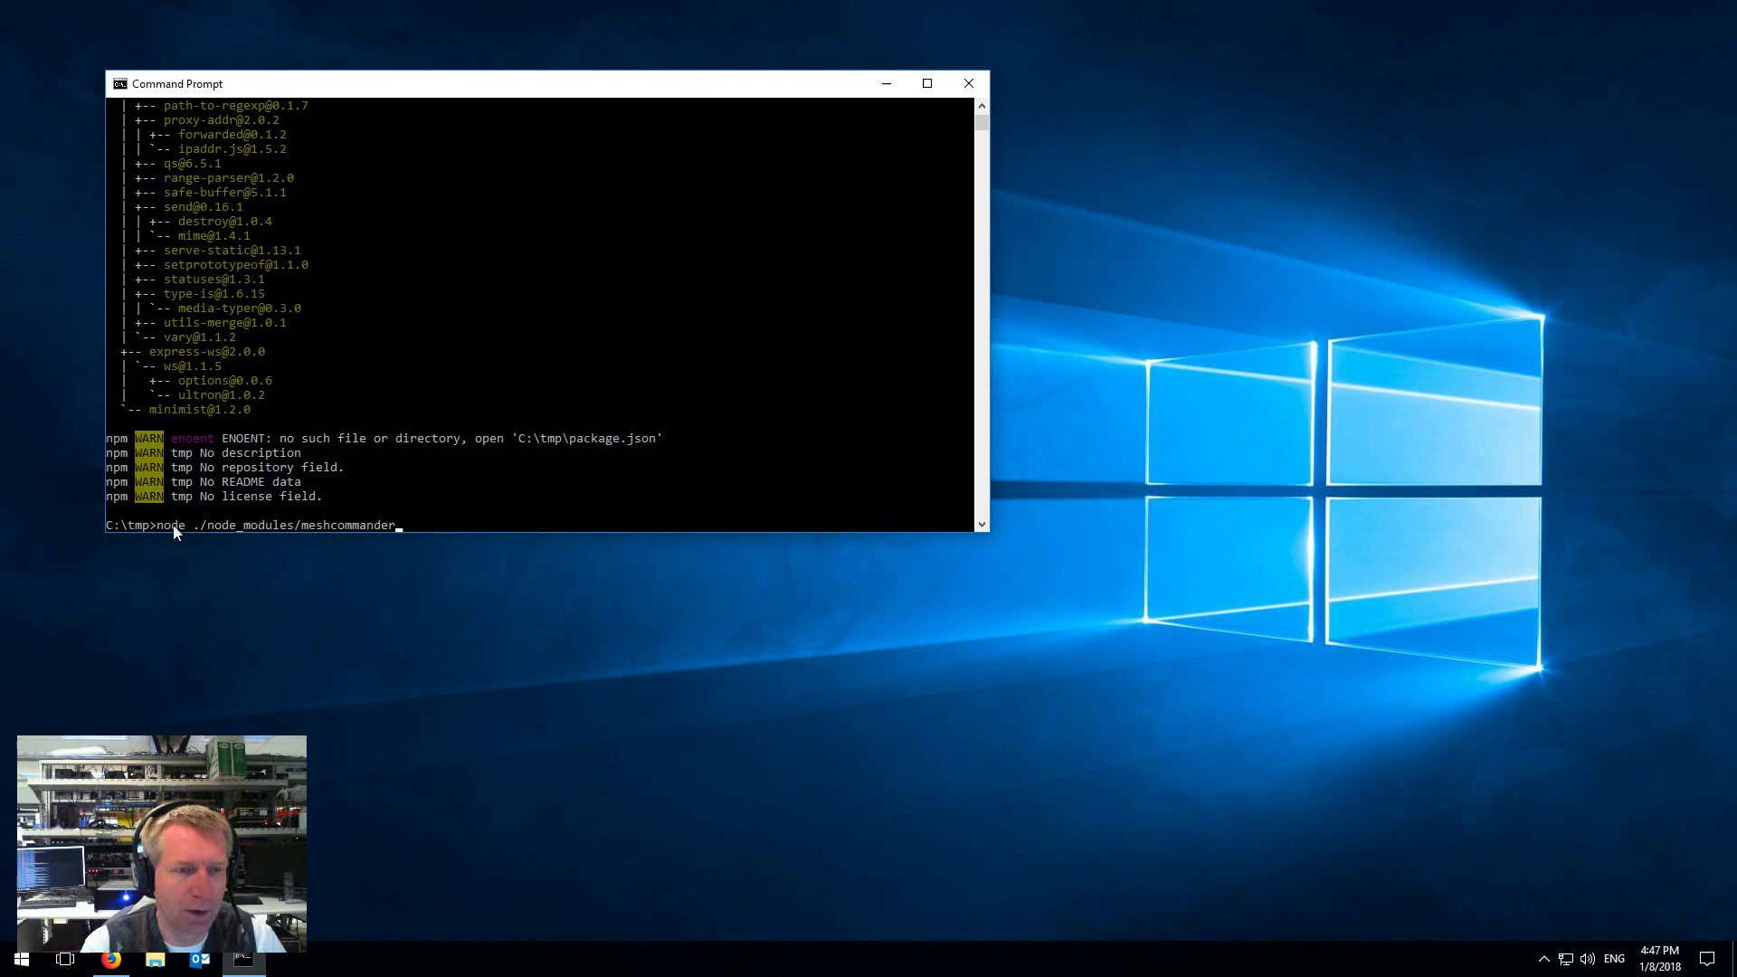
pyautogui.press('Return')
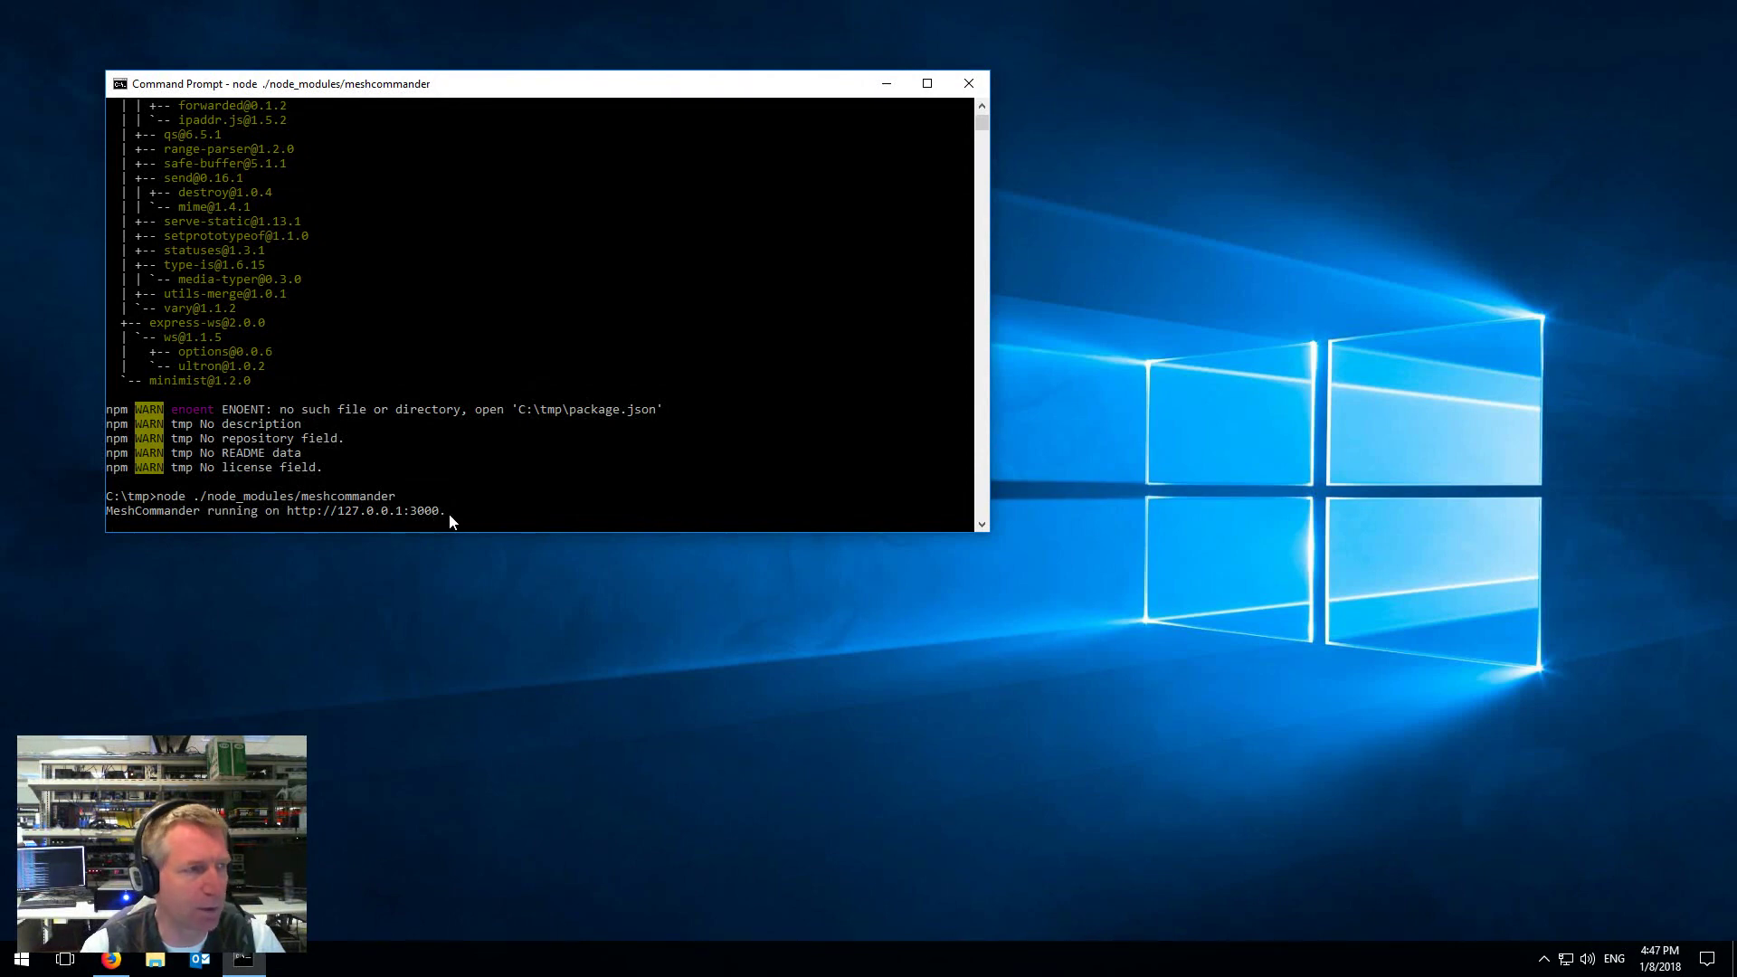
# Restore Firefox and load localhost:3000 to open the MeshCommander page.
pyautogui.click(110, 959)
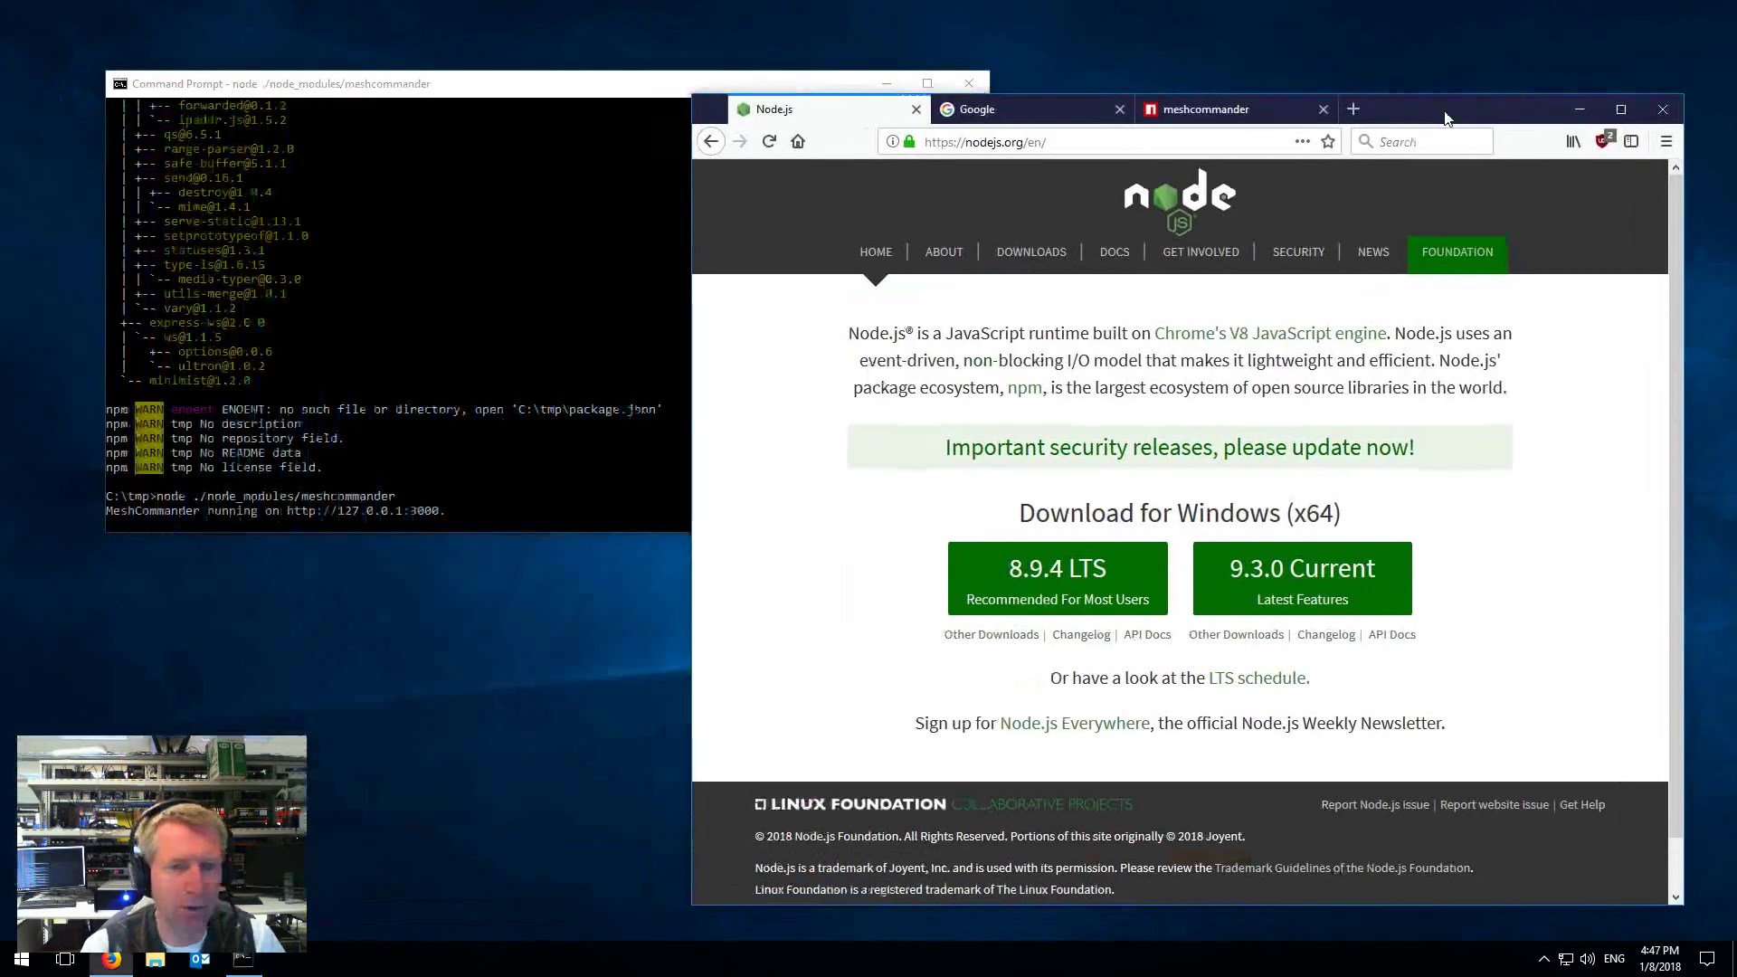
pyautogui.click(1074, 90)
pyautogui.click(1032, 120)
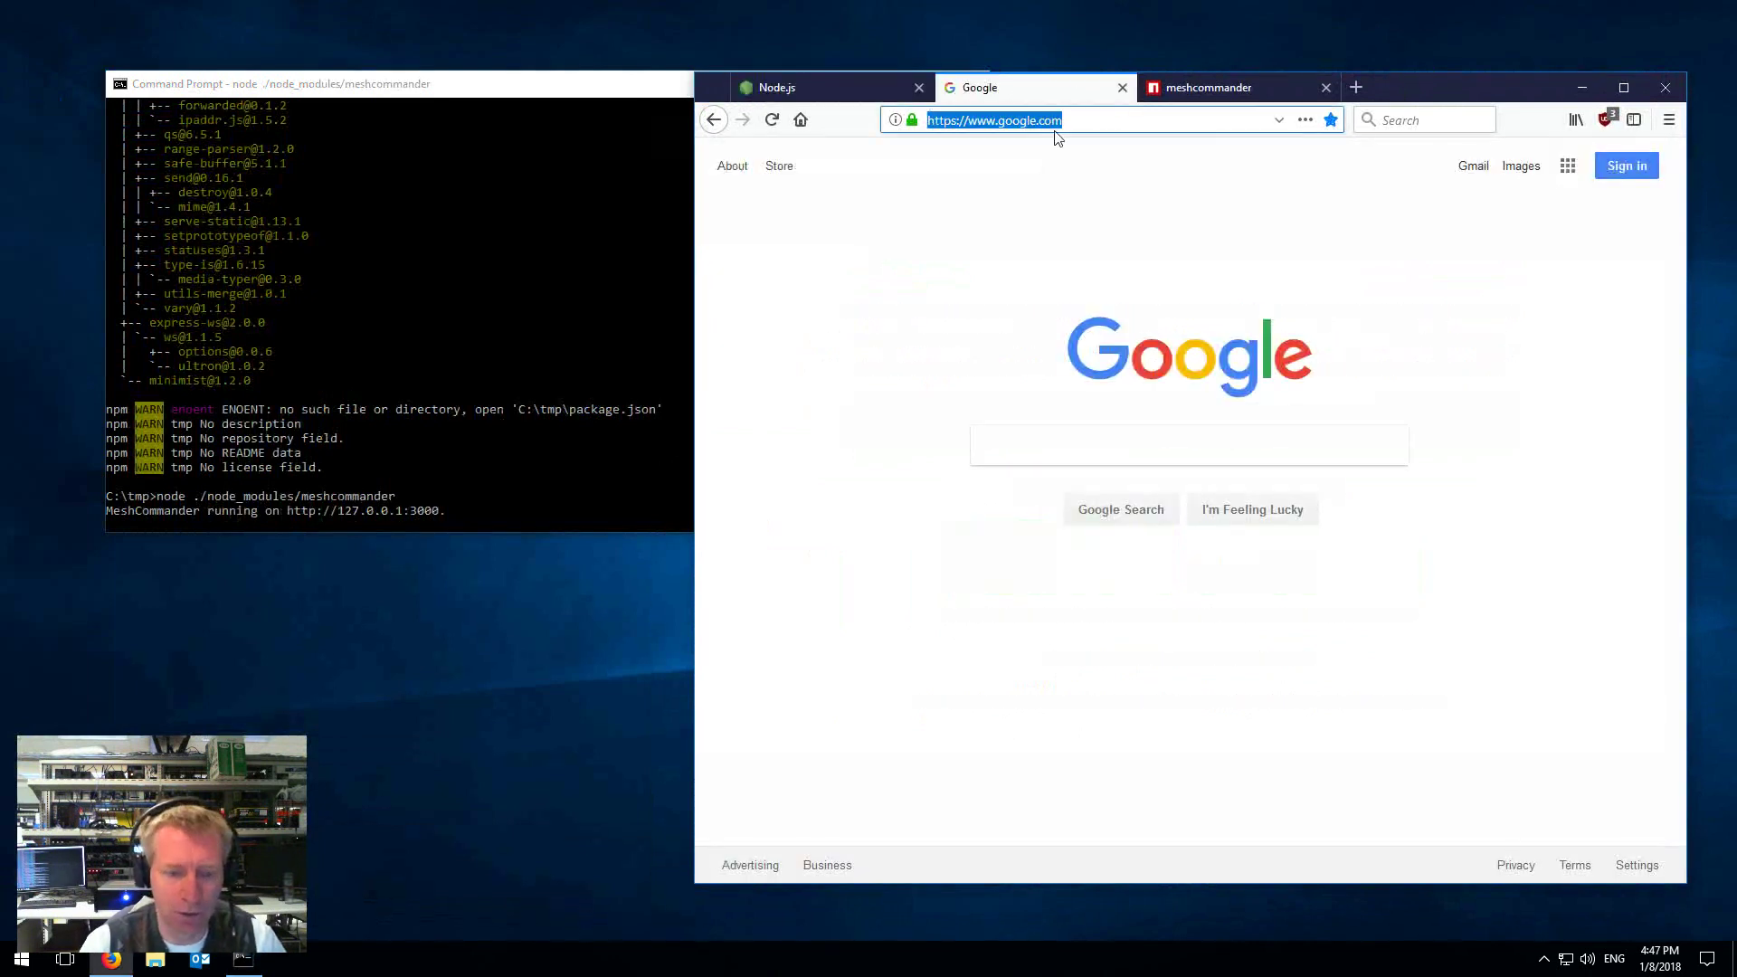
pyautogui.write('localhost:')
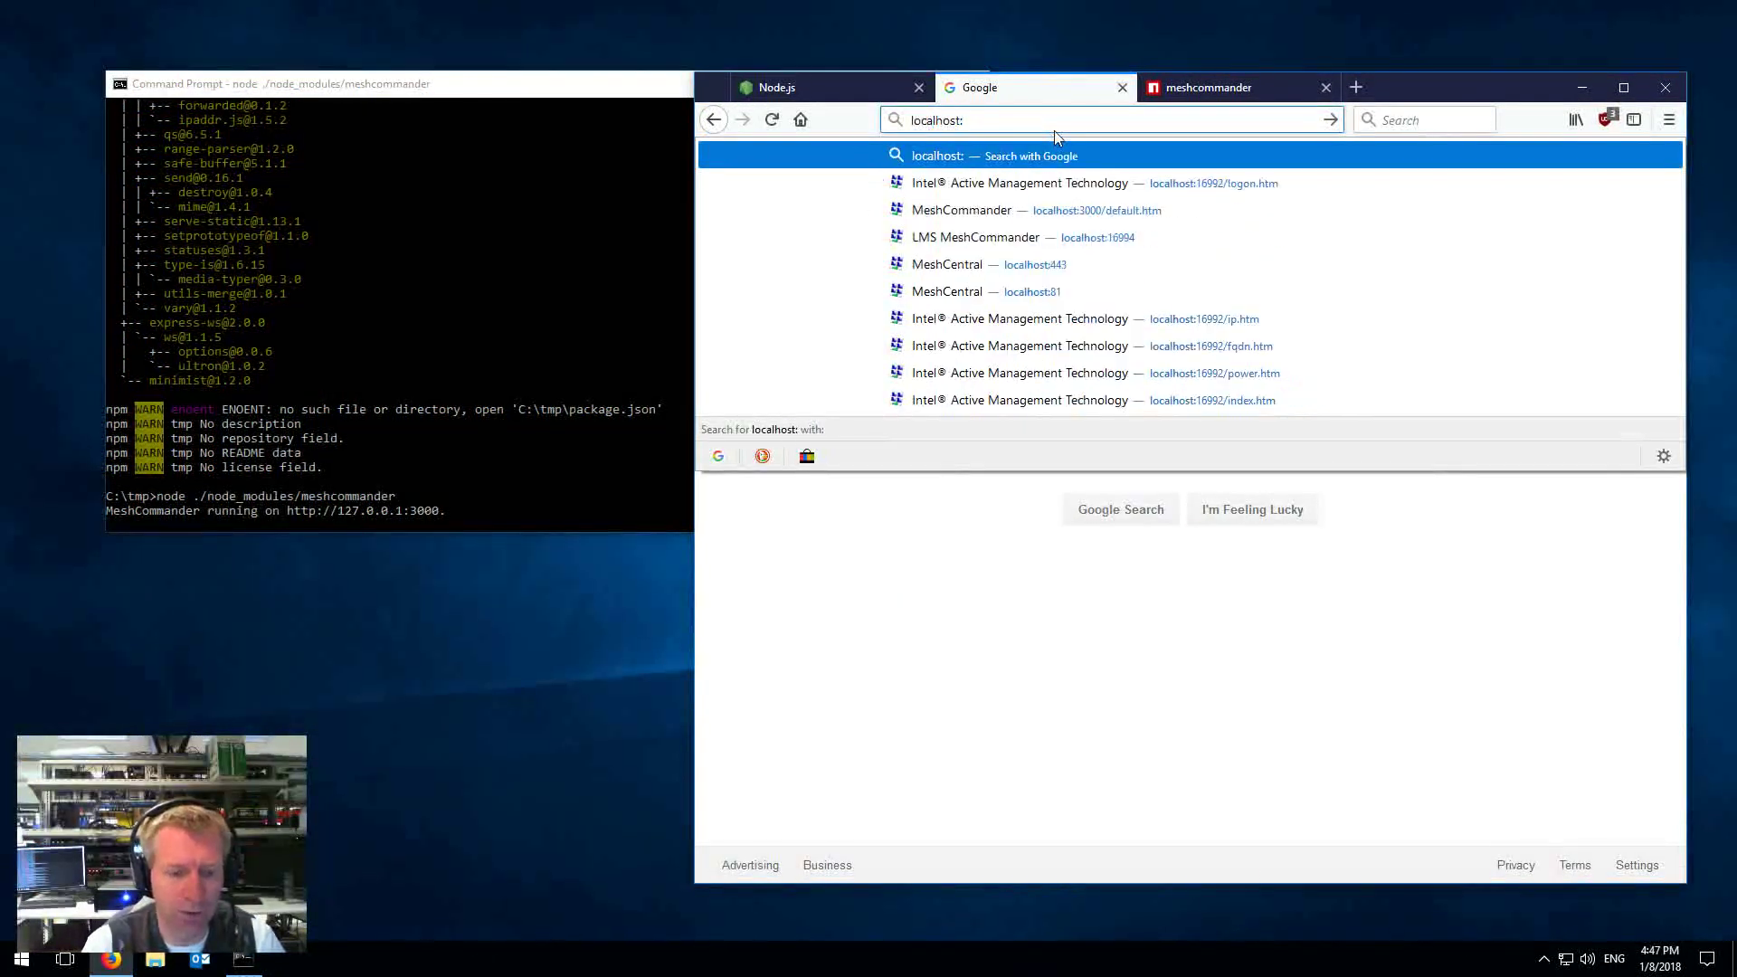
pyautogui.write('3000')
pyautogui.press('Return')
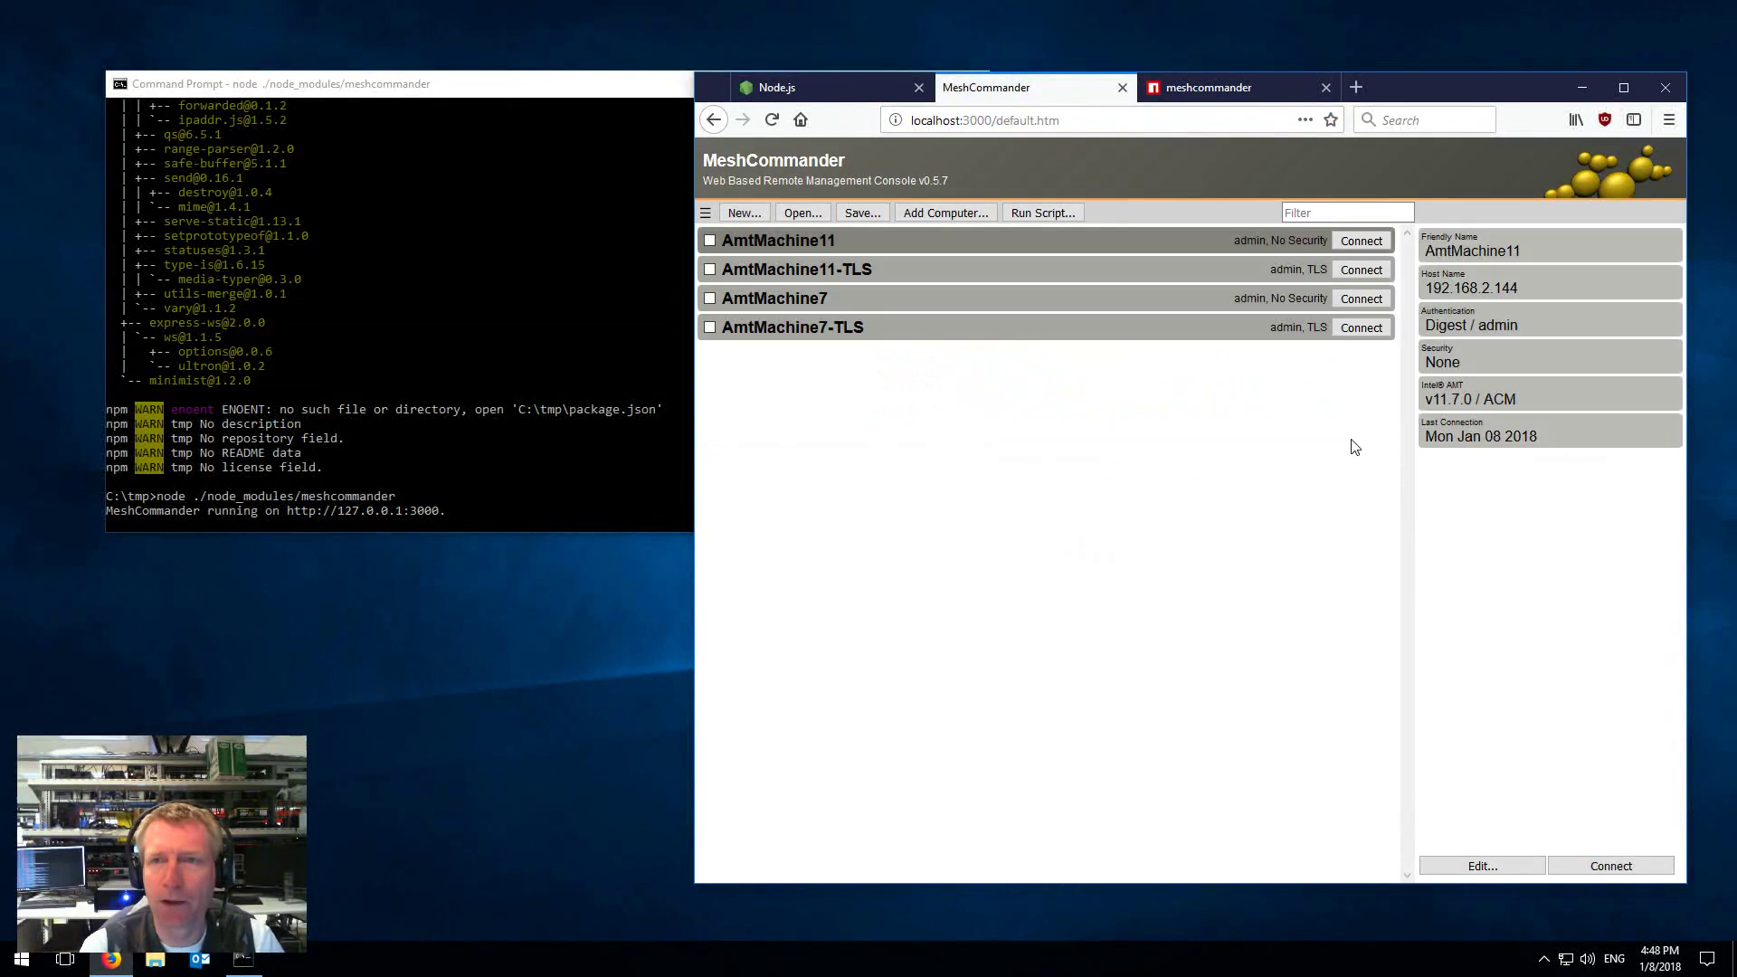
# Show AmtMachine7's details, then open the Add Computer dialog.
pyautogui.moveTo(1426, 90); pyautogui.dragTo(1437, 70)
pyautogui.click(886, 282)
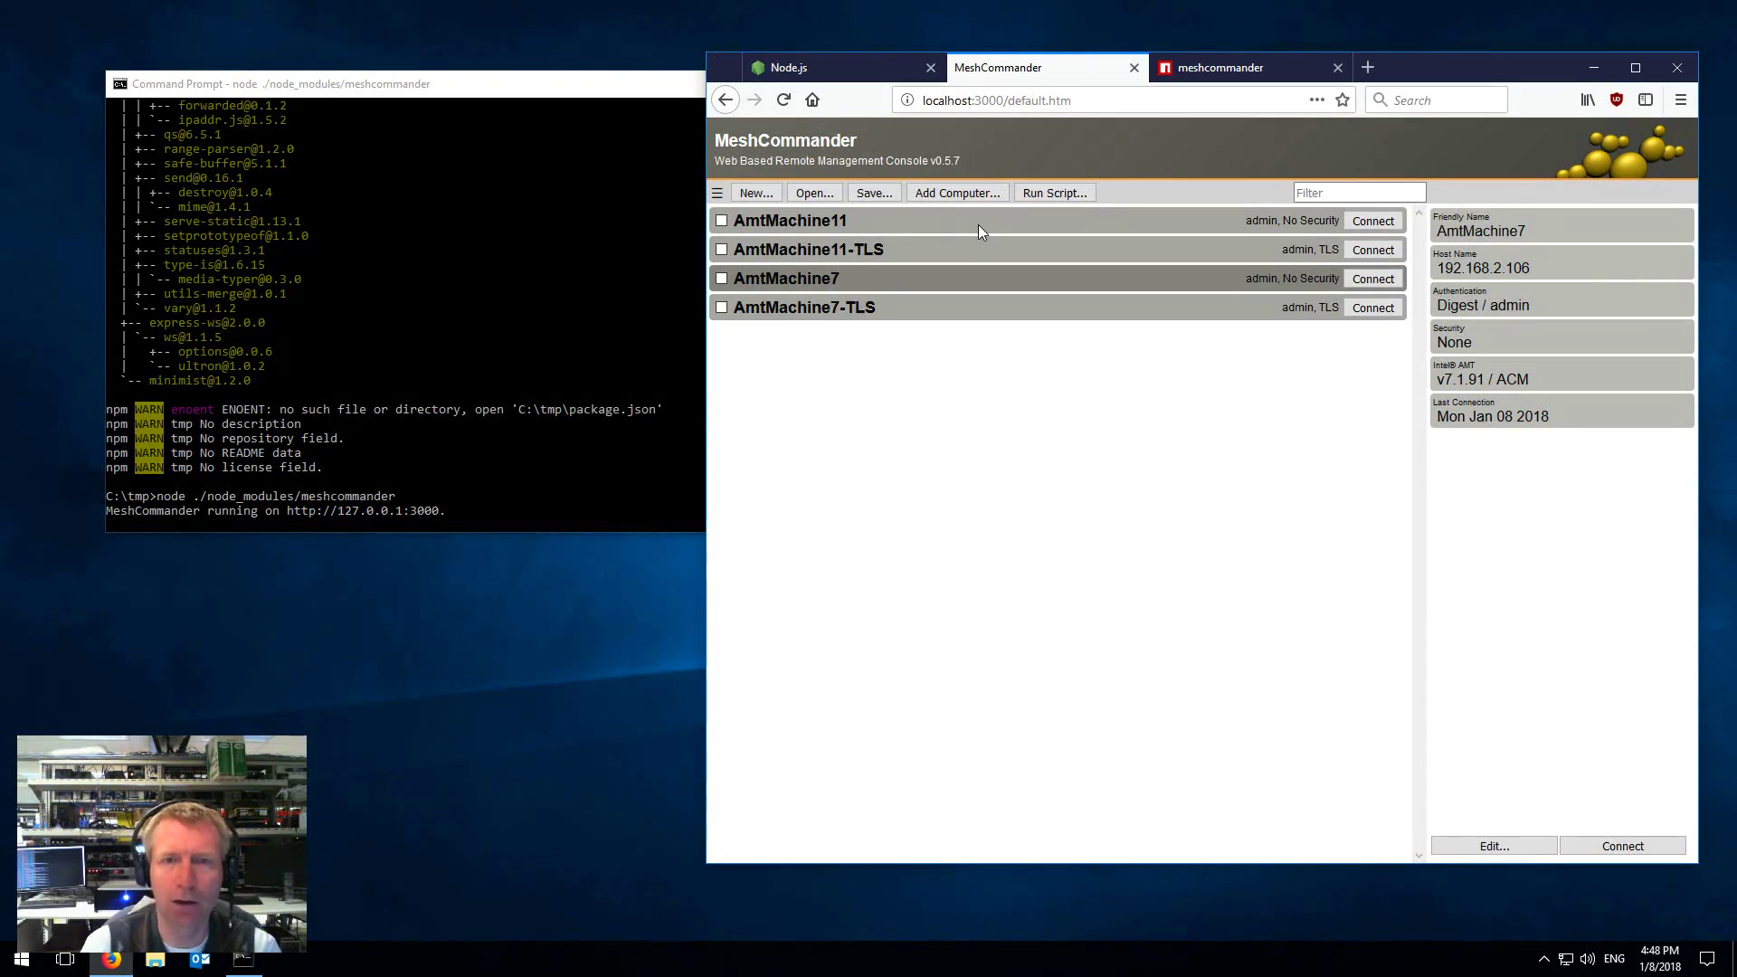
pyautogui.click(910, 192)
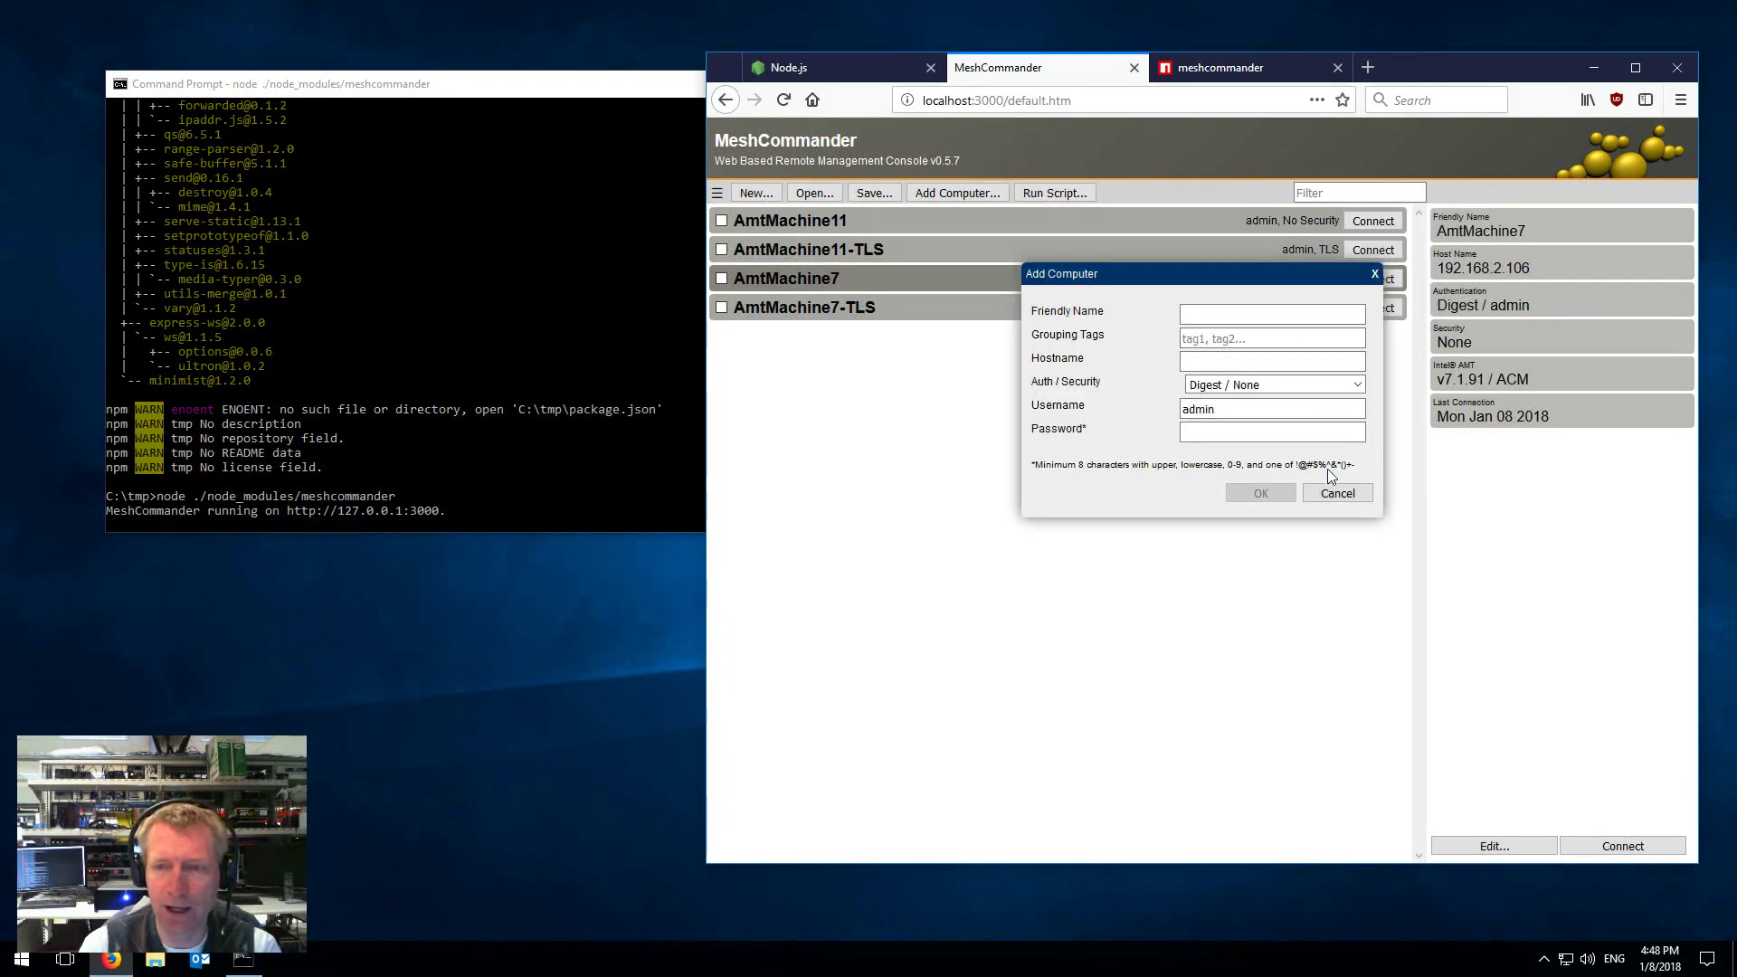
# Cancel the Add Computer dialog, connect to AmtMachine7 and start a Remote Desktop session.
pyautogui.click(1335, 493)
pyautogui.click(1357, 281)
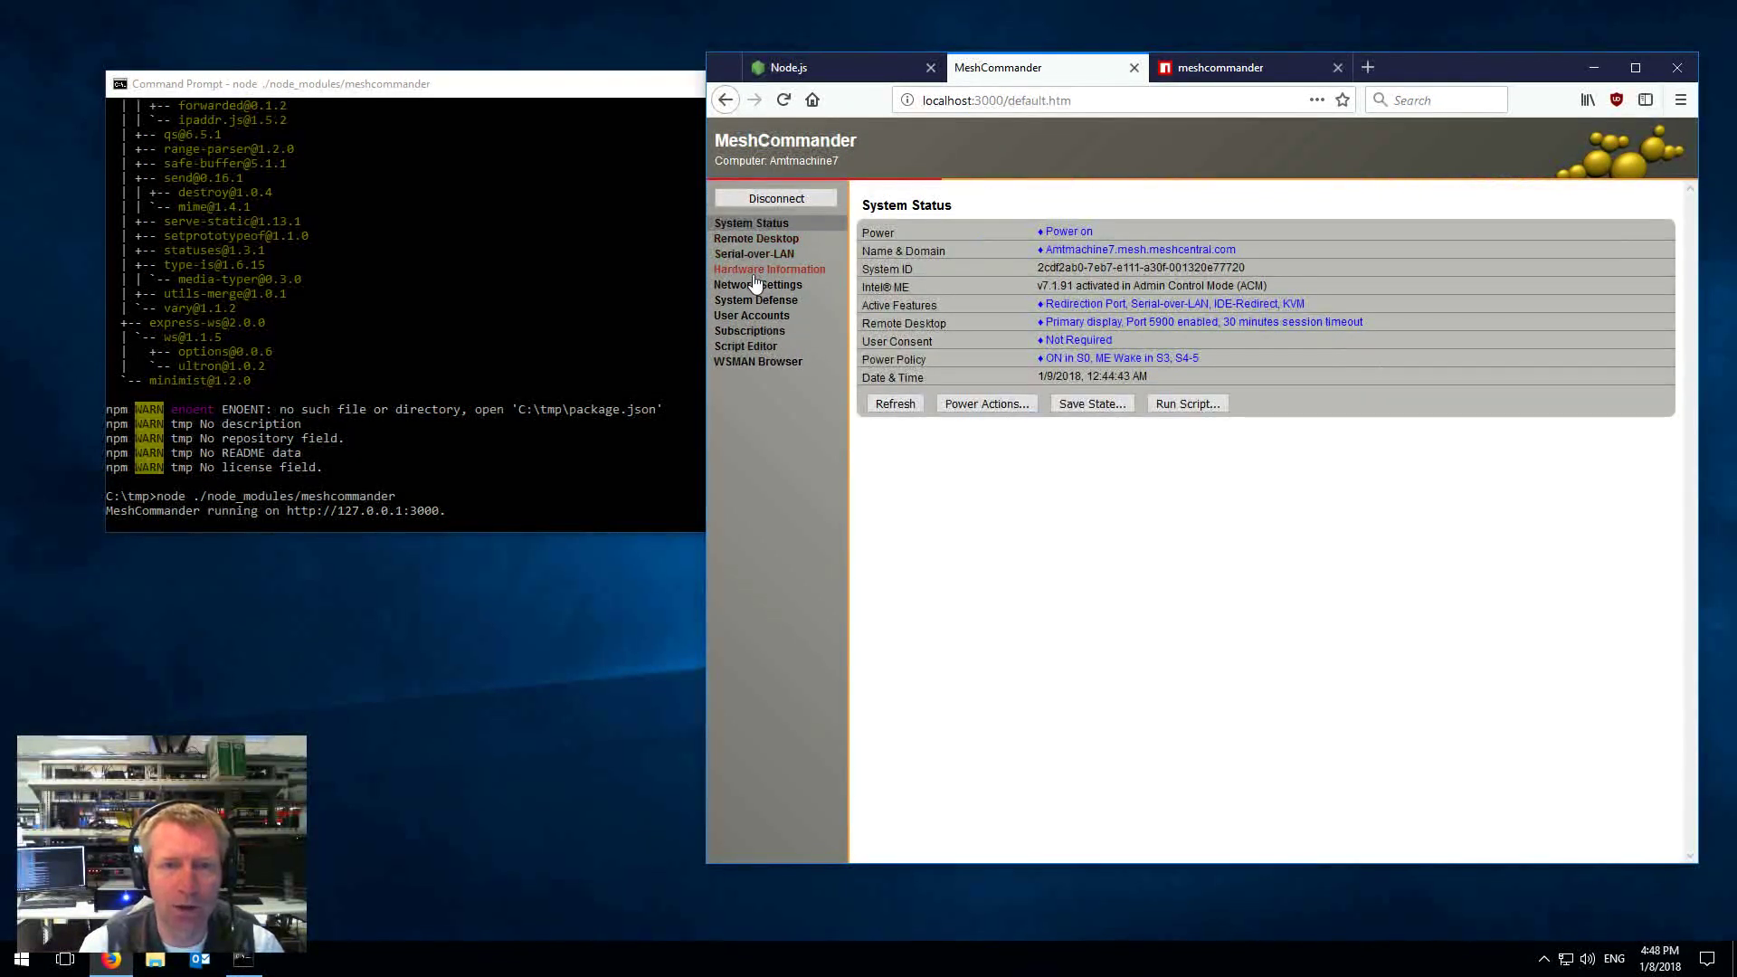
pyautogui.click(761, 239)
pyautogui.click(891, 246)
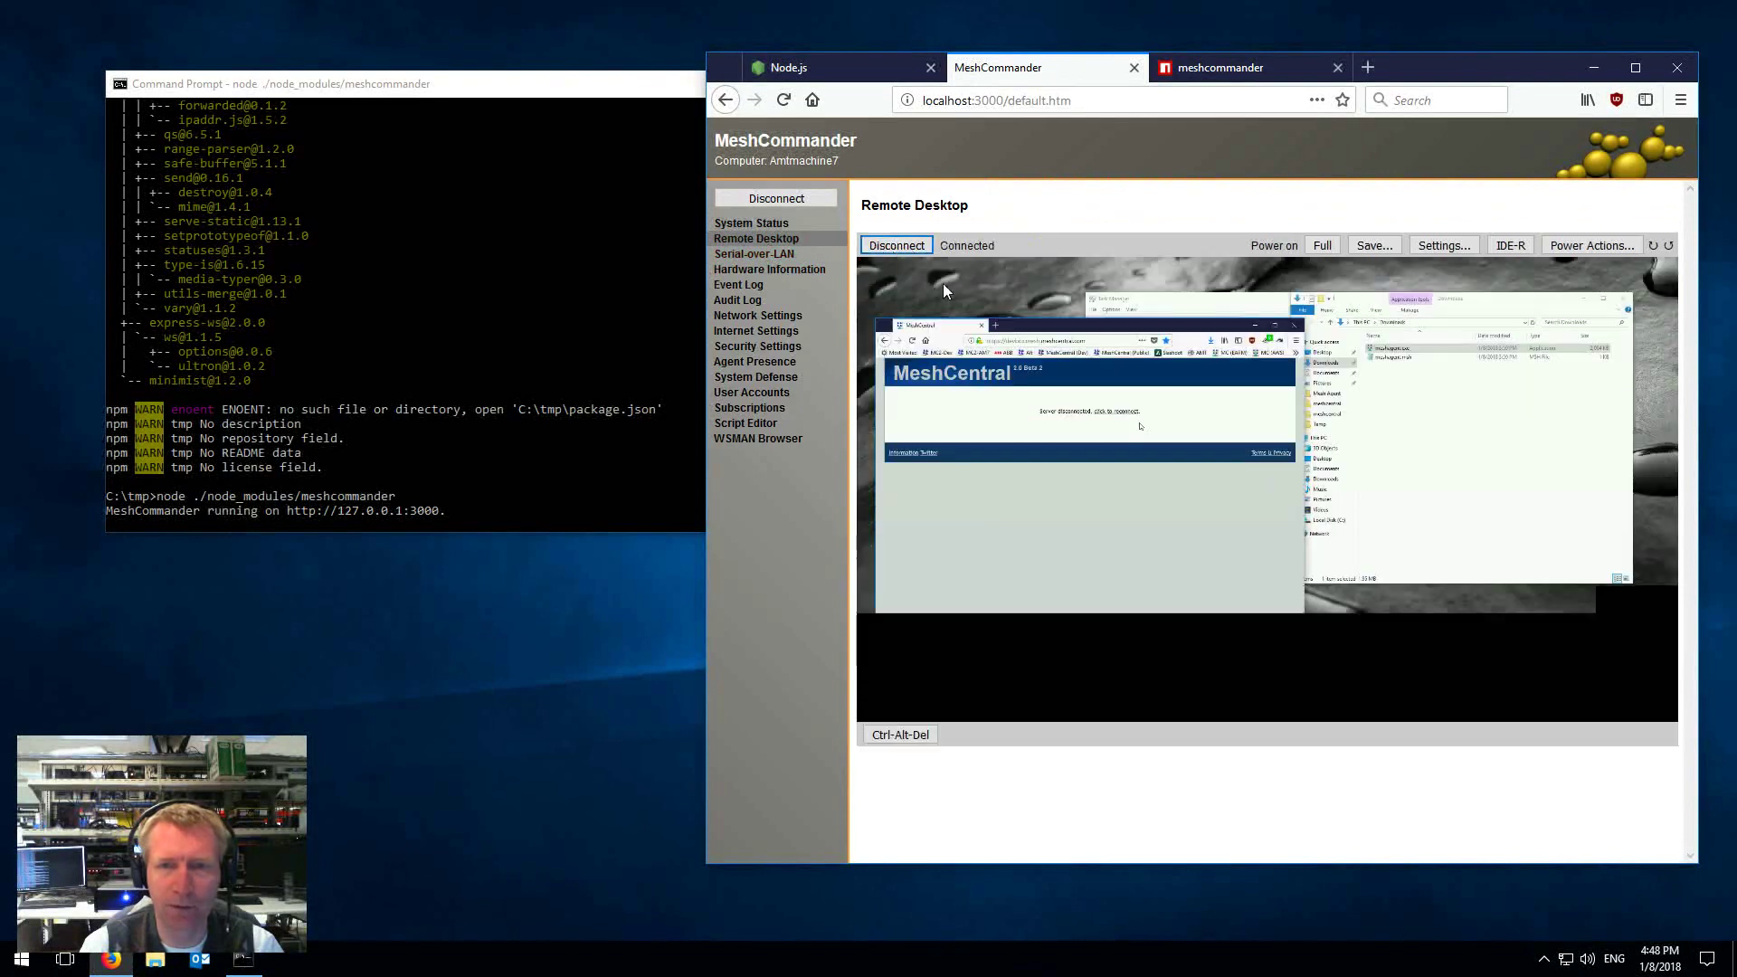
# Minimize the remote MeshCentral, Explorer and Task Manager windows, then end the session and disconnect.
pyautogui.moveTo(1130, 333); pyautogui.dragTo(1180, 352)
pyautogui.click(1307, 345)
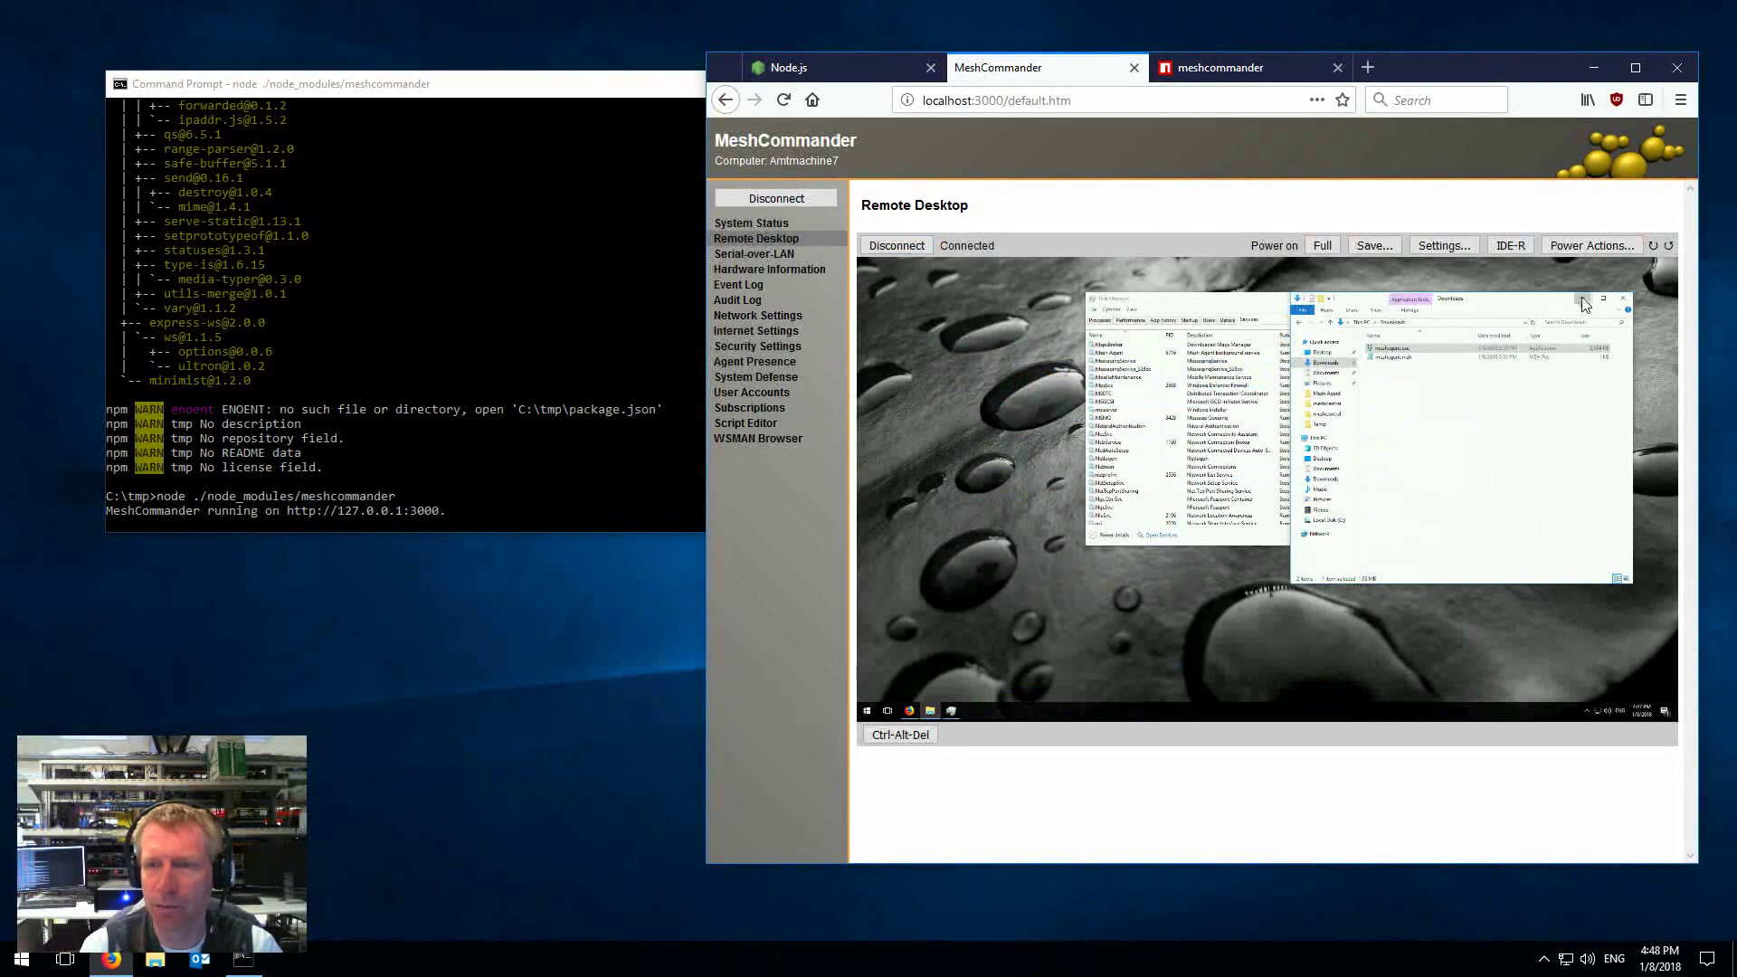
pyautogui.click(1584, 299)
pyautogui.click(1324, 304)
pyautogui.click(897, 245)
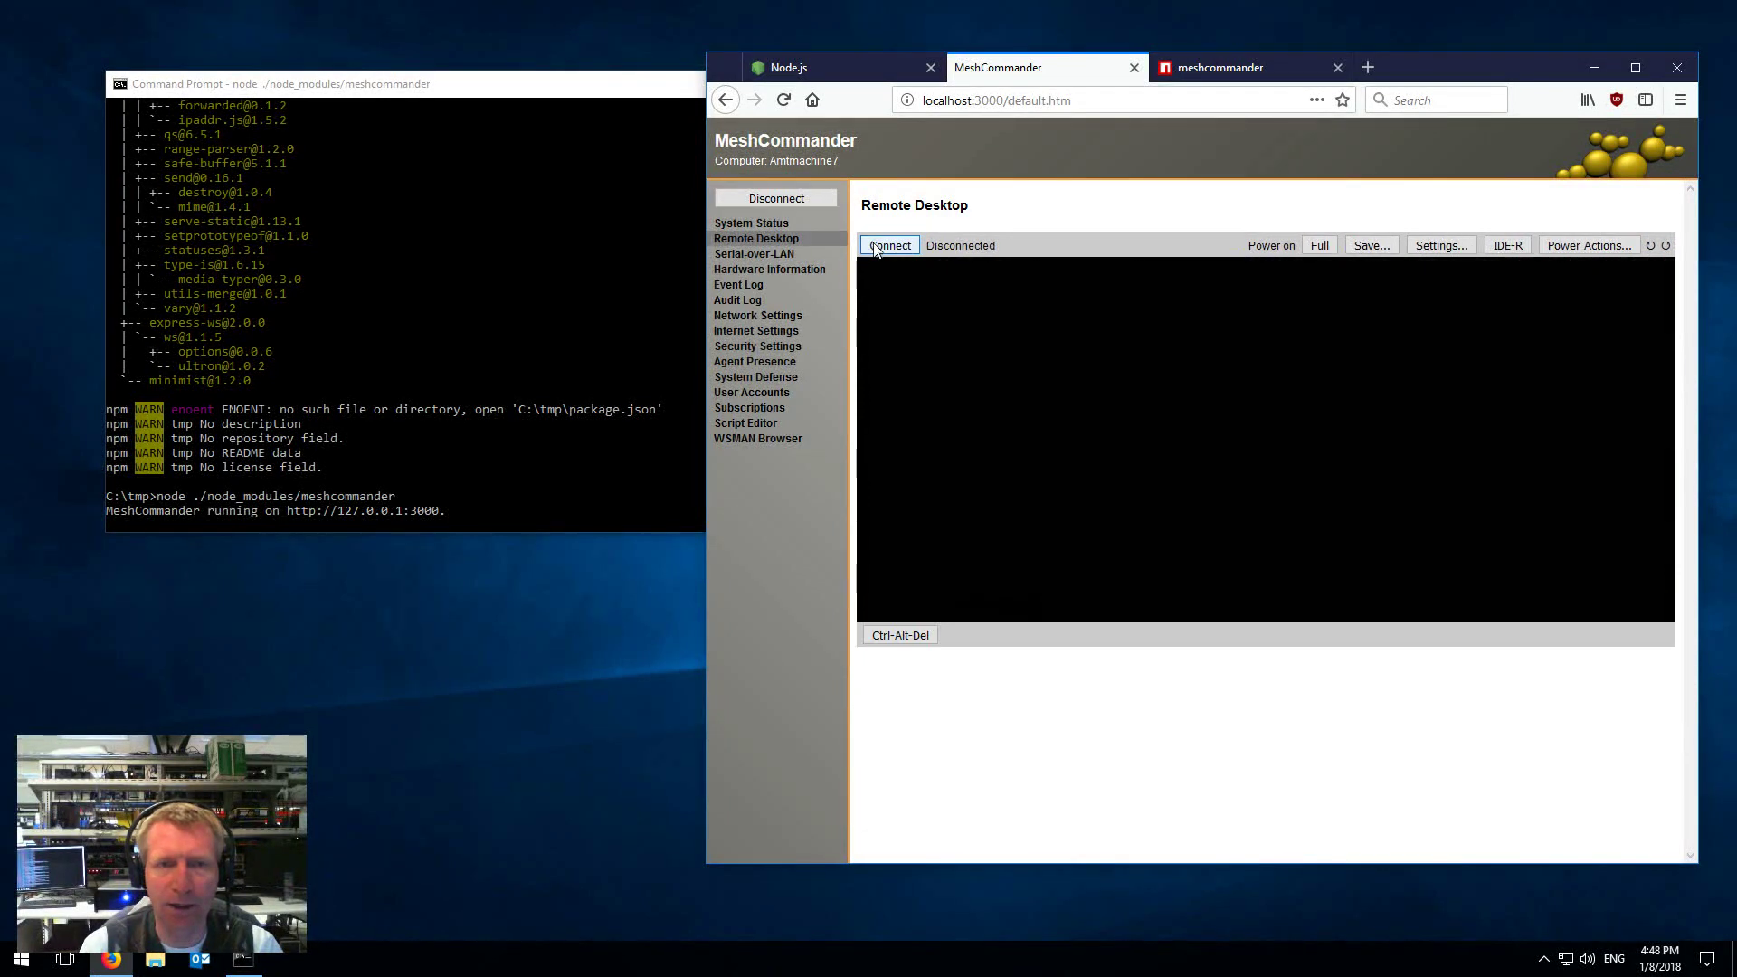
pyautogui.click(769, 199)
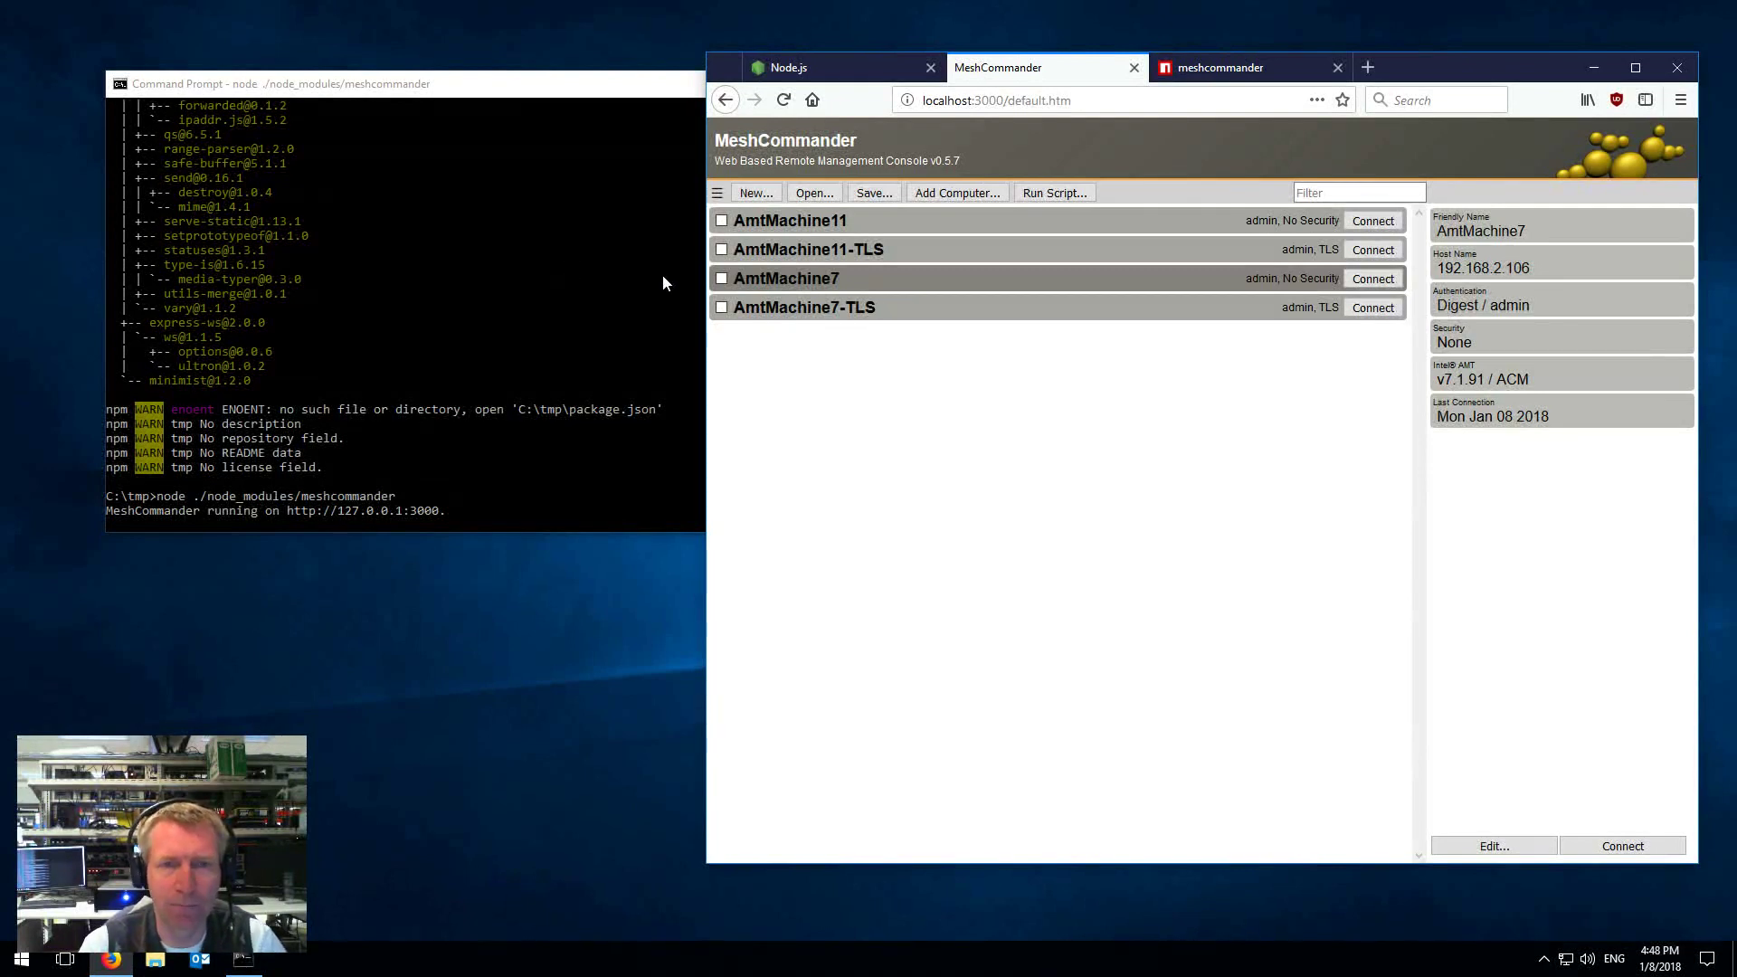
# Stop the server and relaunch MeshCommander with the --all option.
pyautogui.click(578, 348)
pyautogui.hotkey('ctrl', 'c')
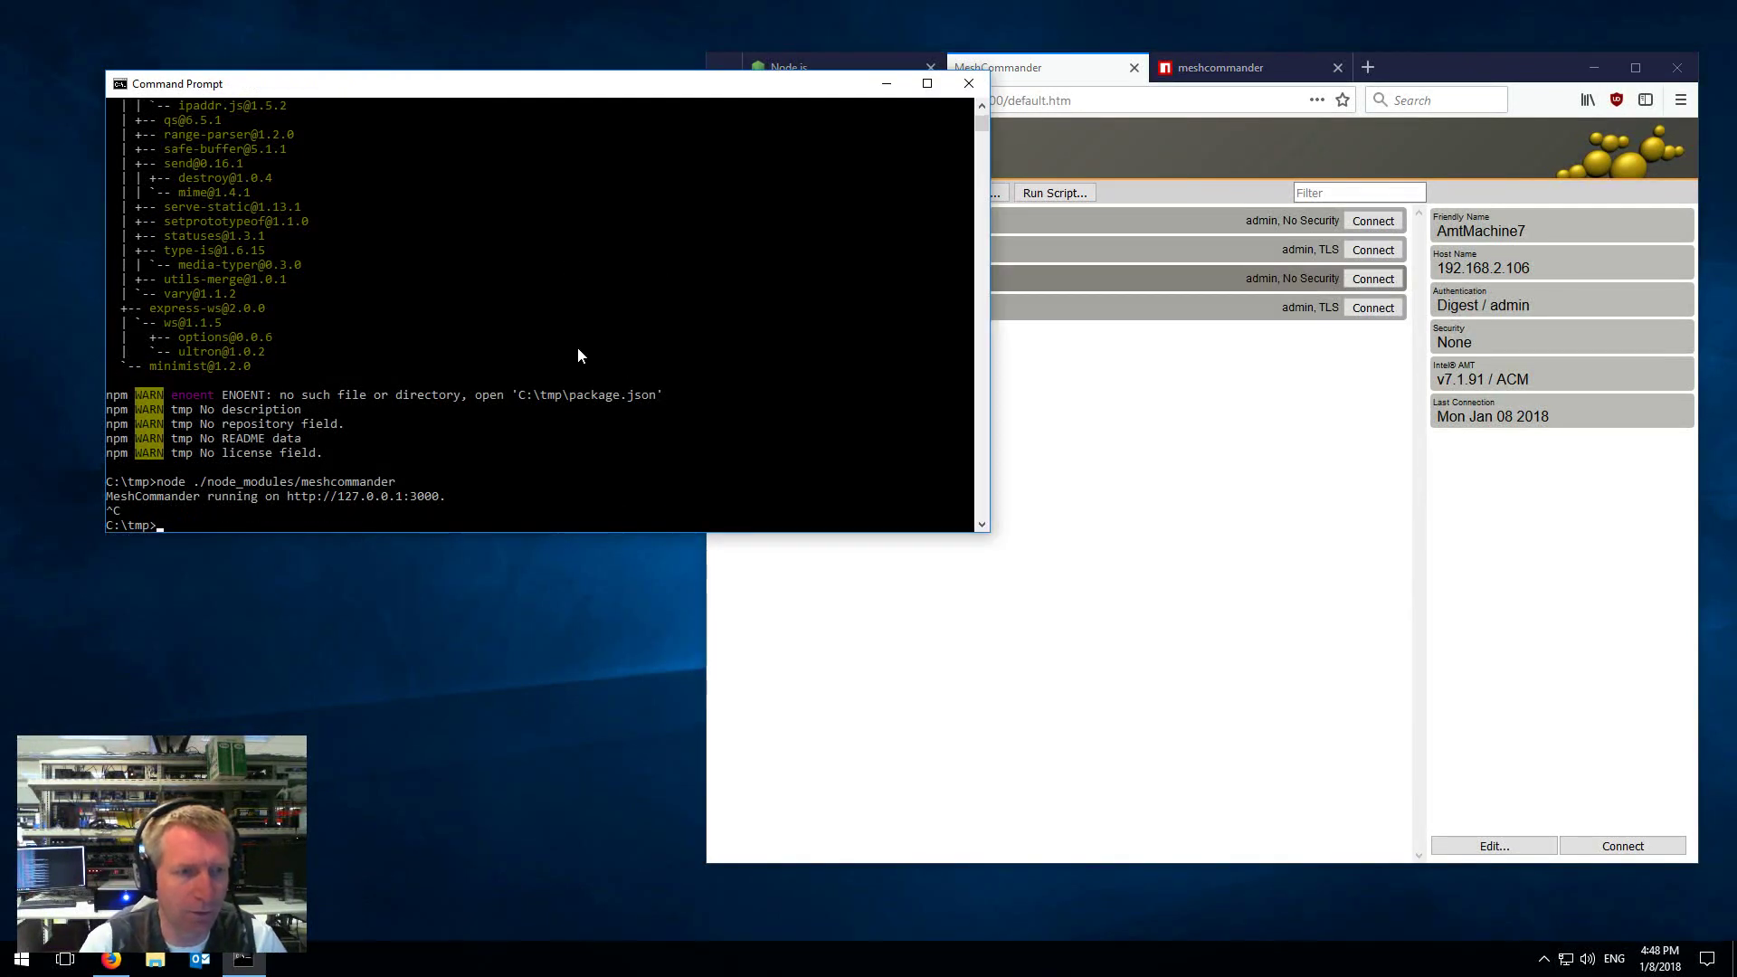
pyautogui.press('Up')
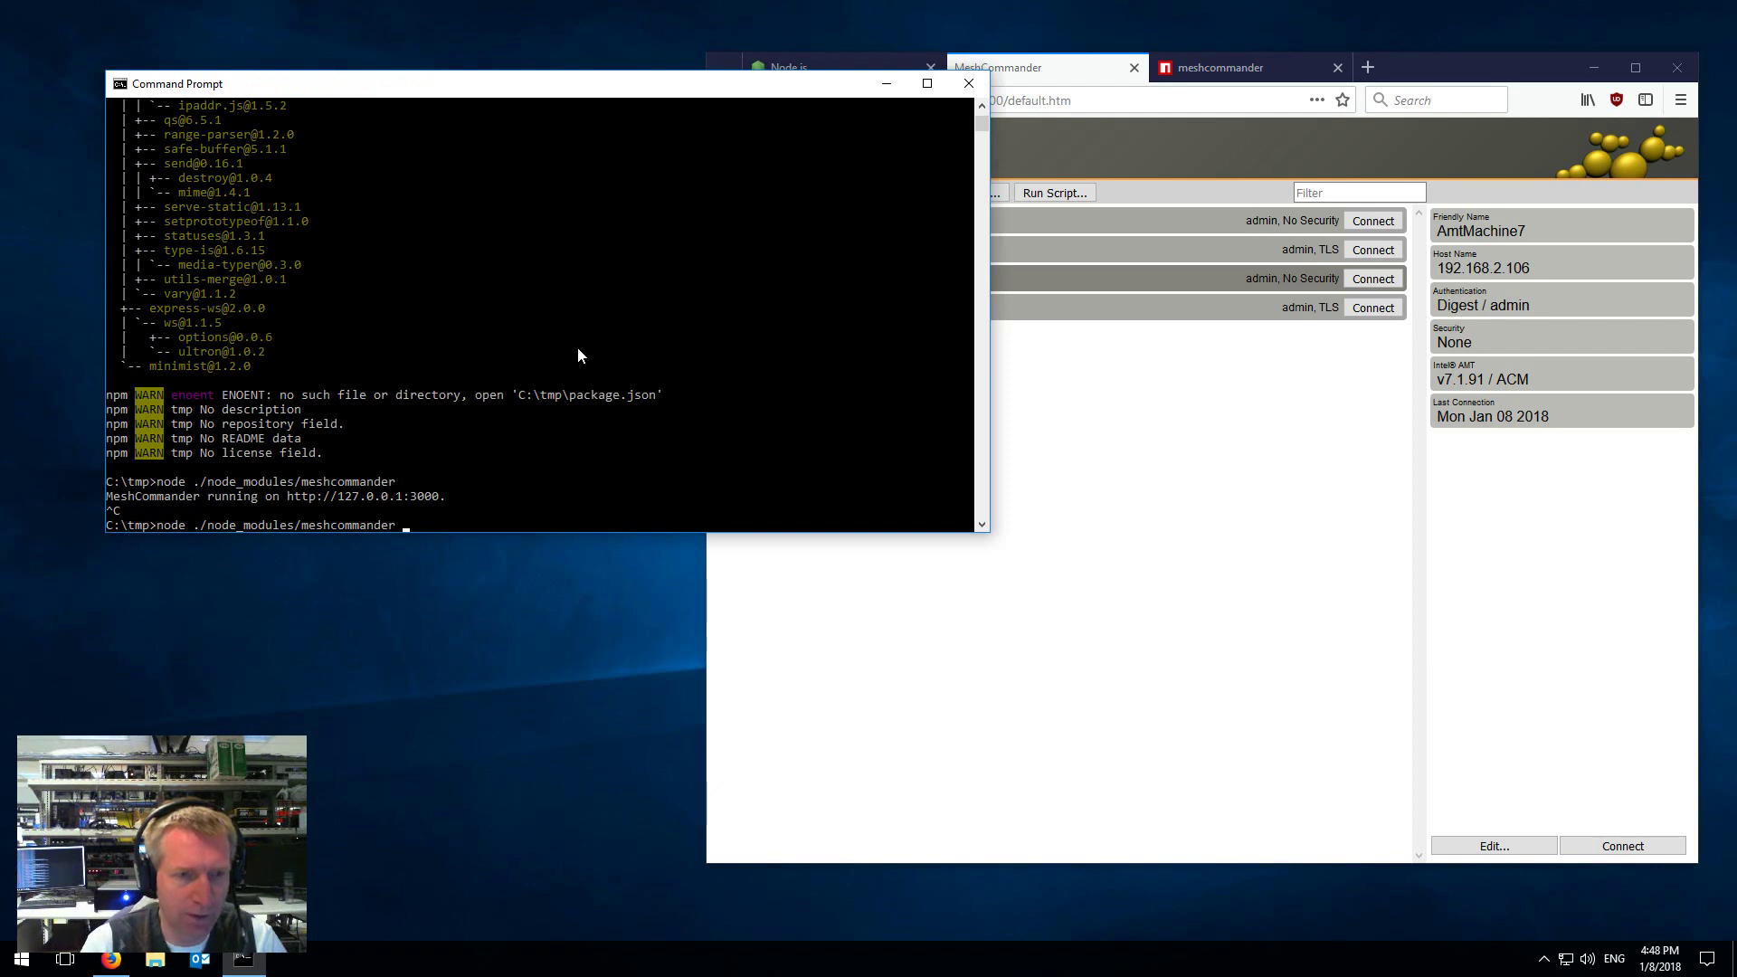
pyautogui.write('--')
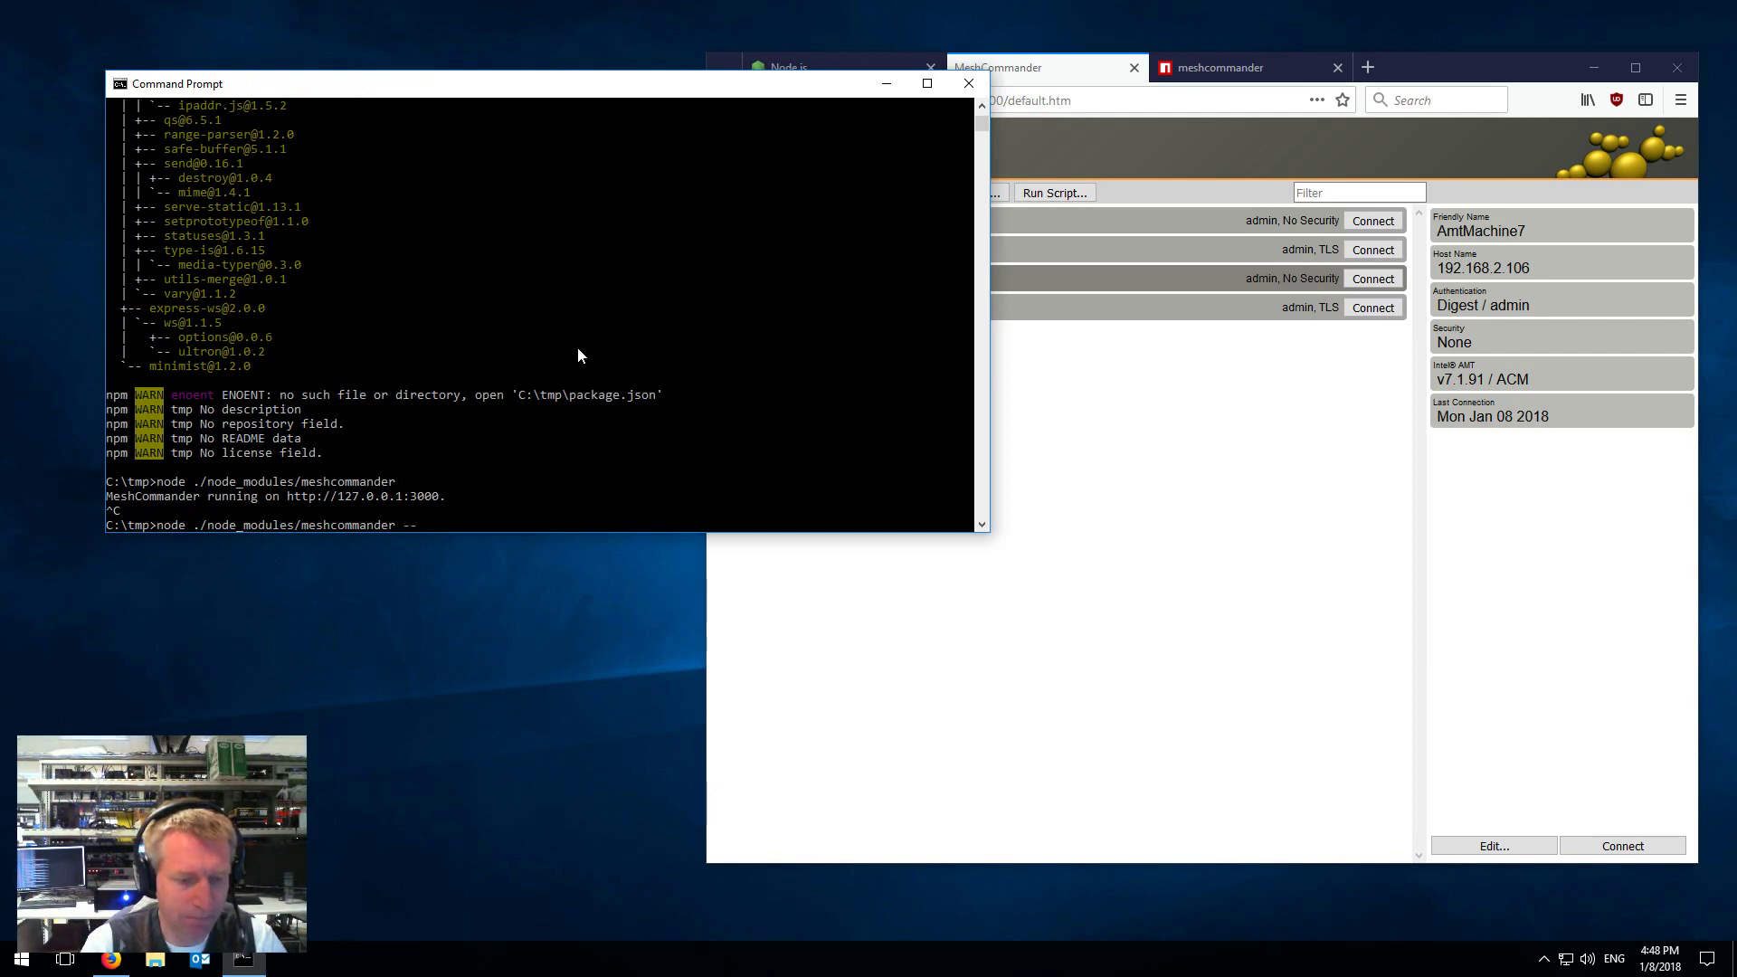
pyautogui.write('biandall')
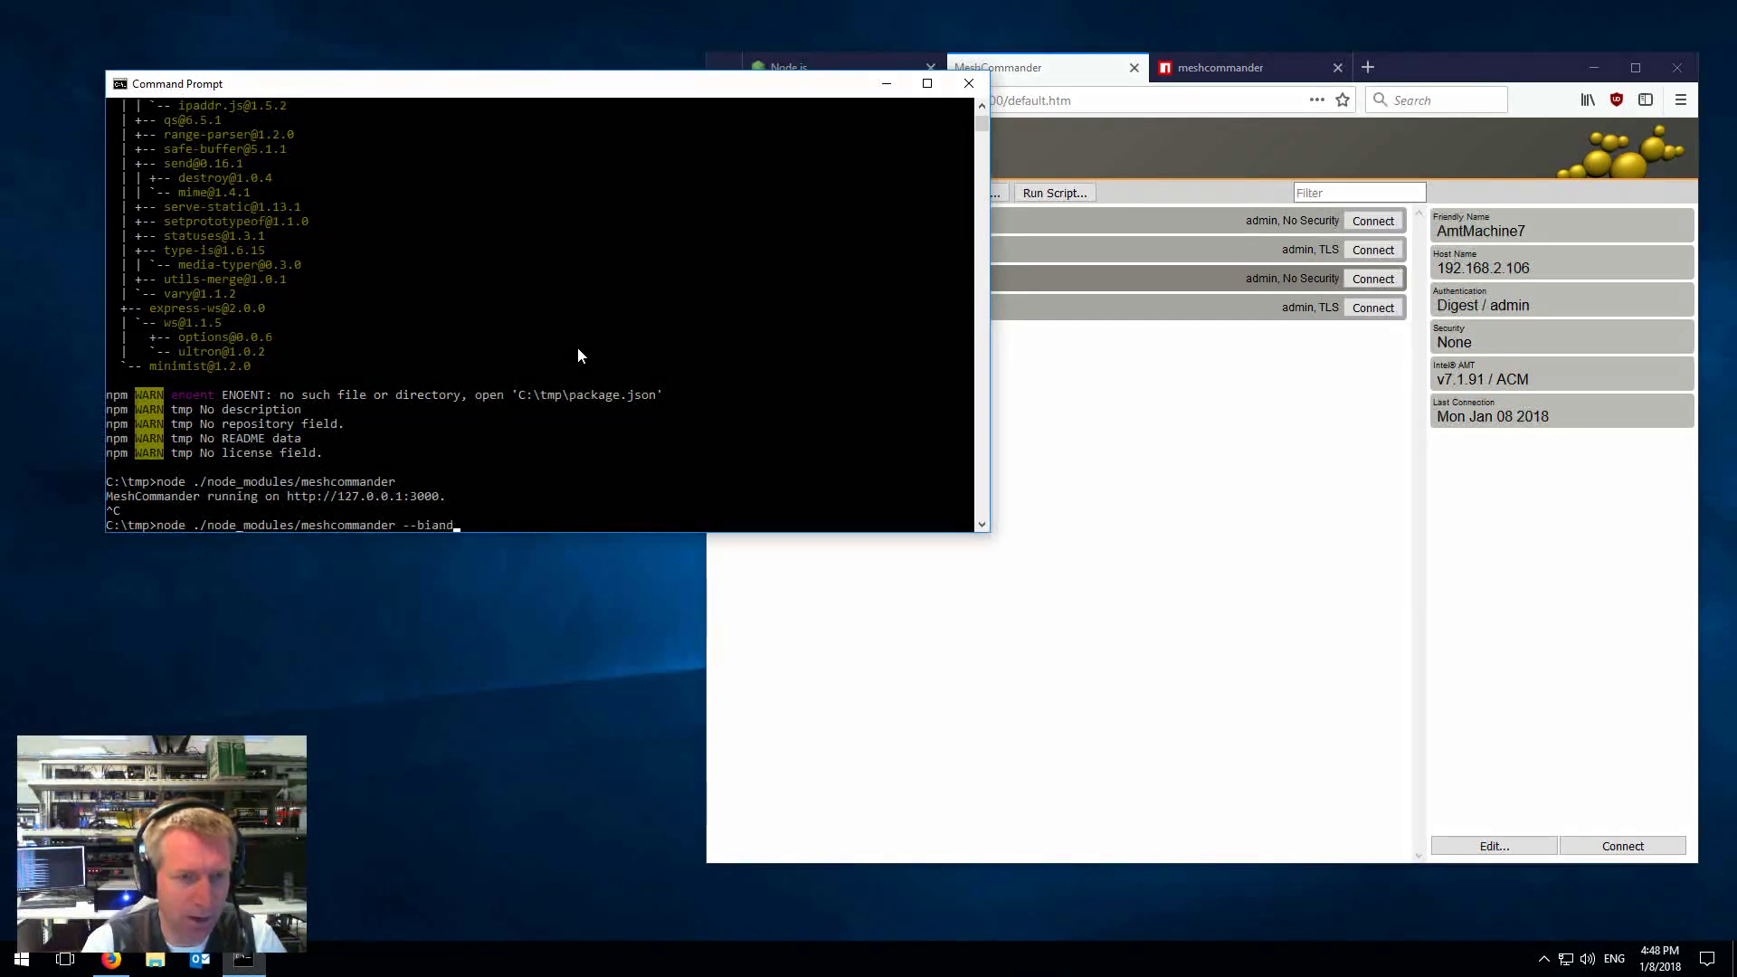
pyautogui.press('BackSpace')
pyautogui.press('BackSpace')
pyautogui.press('BackSpace')
pyautogui.press('BackSpace')
pyautogui.press('BackSpace')
pyautogui.press('BackSpace')
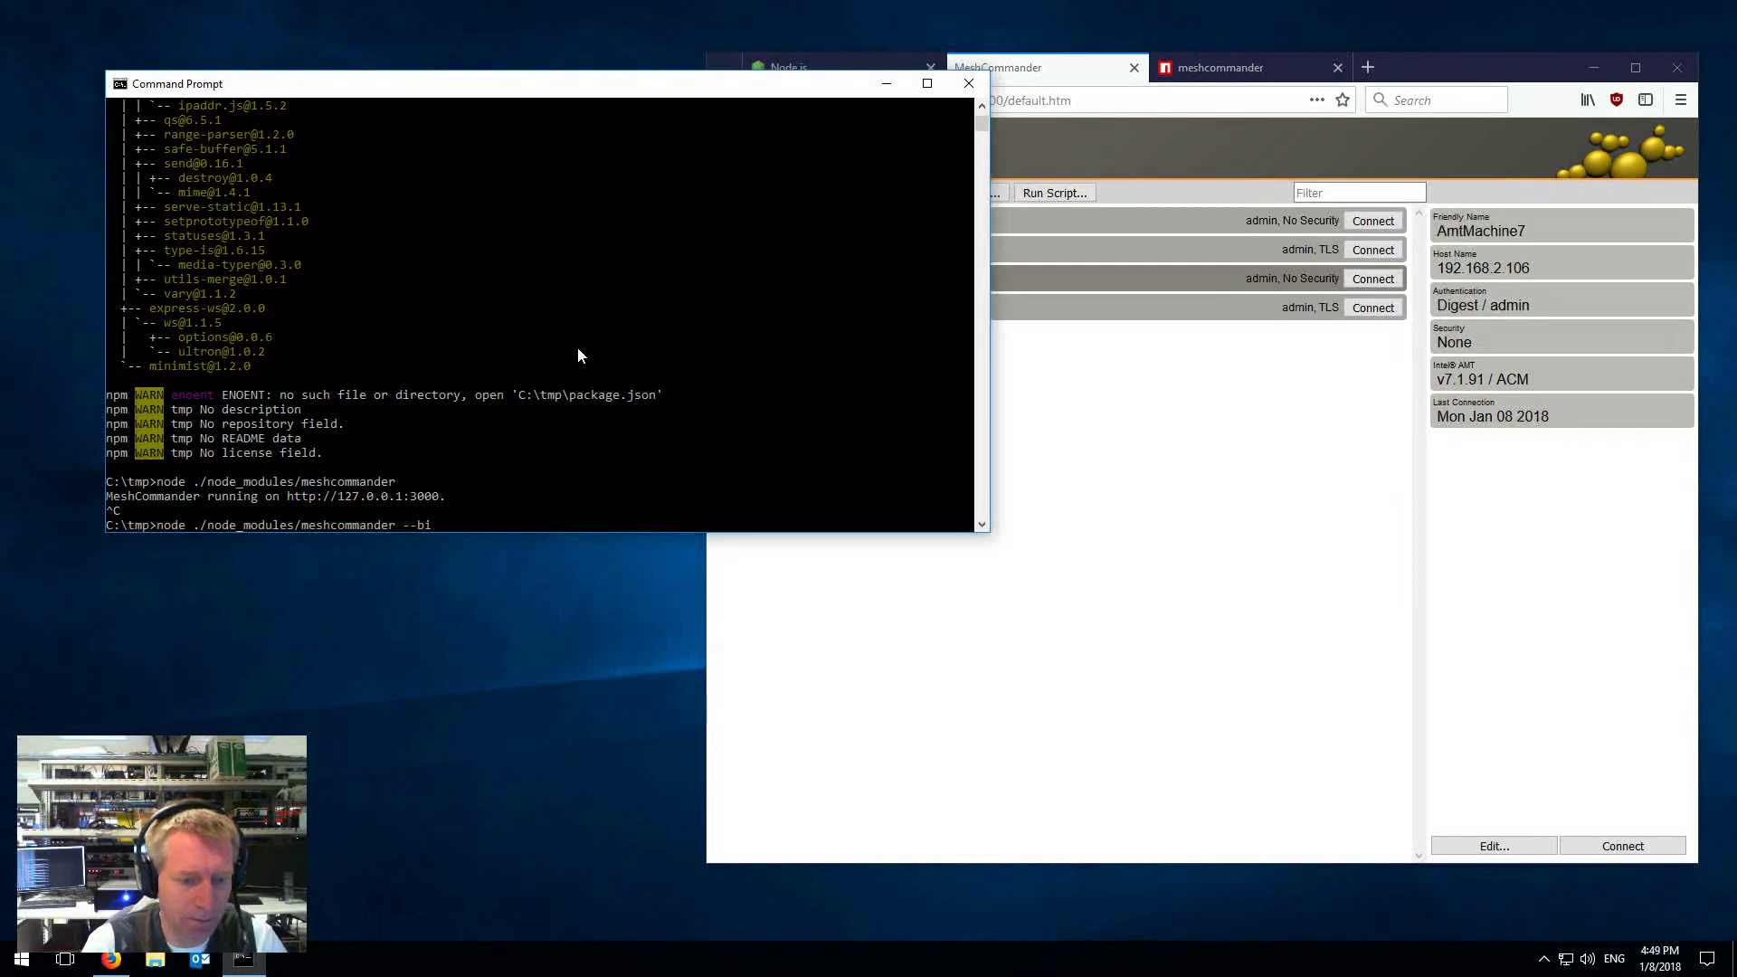
pyautogui.write('n')
pyautogui.press('BackSpace')
pyautogui.press('BackSpace')
pyautogui.press('BackSpace')
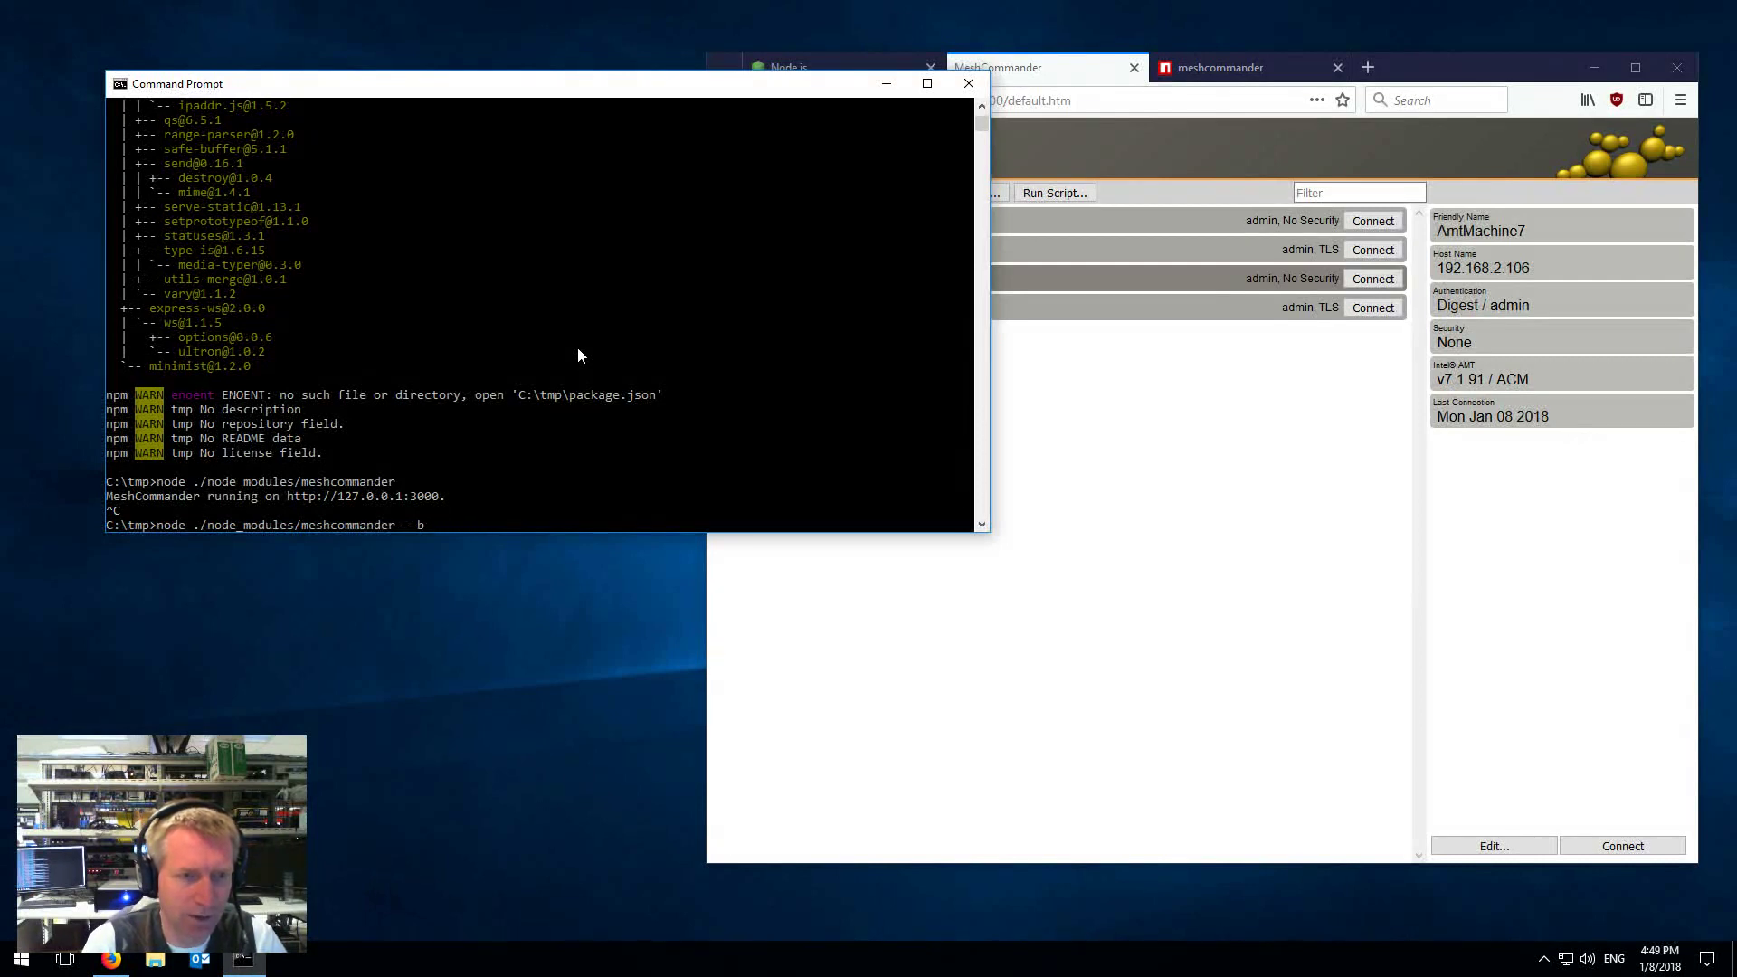
pyautogui.write('aa')
pyautogui.press('BackSpace')
pyautogui.write('ll')
pyautogui.press('Return')
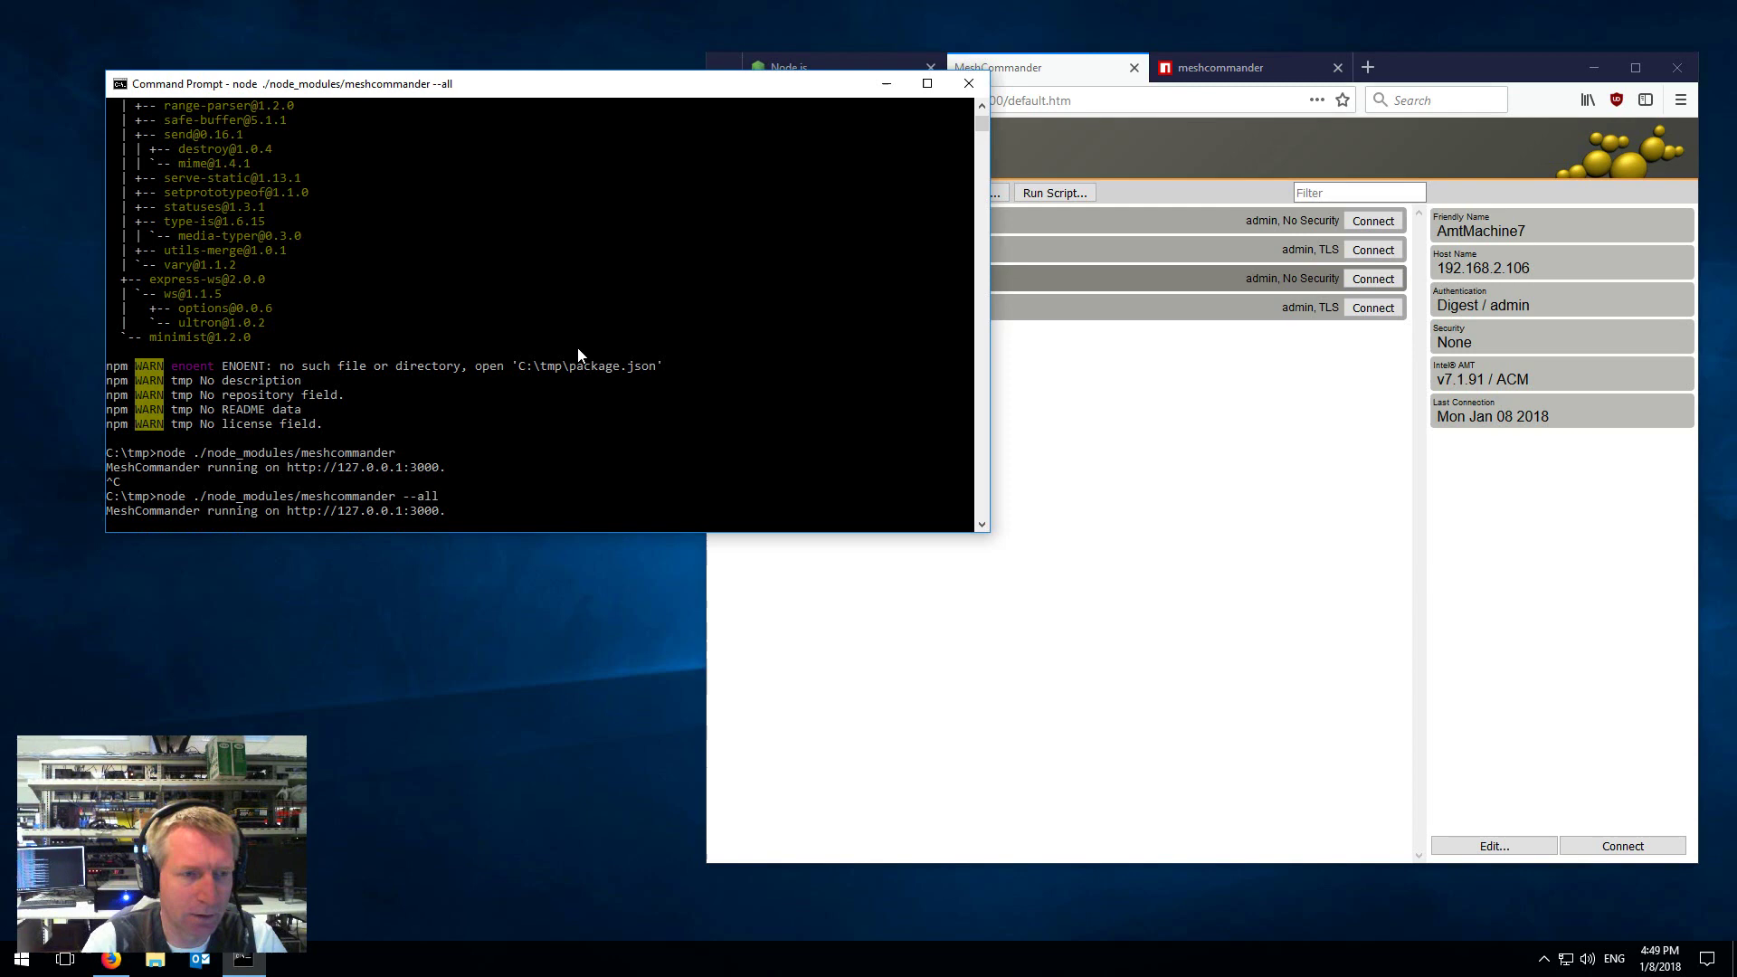
# Relaunch MeshCommander with --bindall instead, then stop the server again.
pyautogui.hotkey('ctrl', 'c')
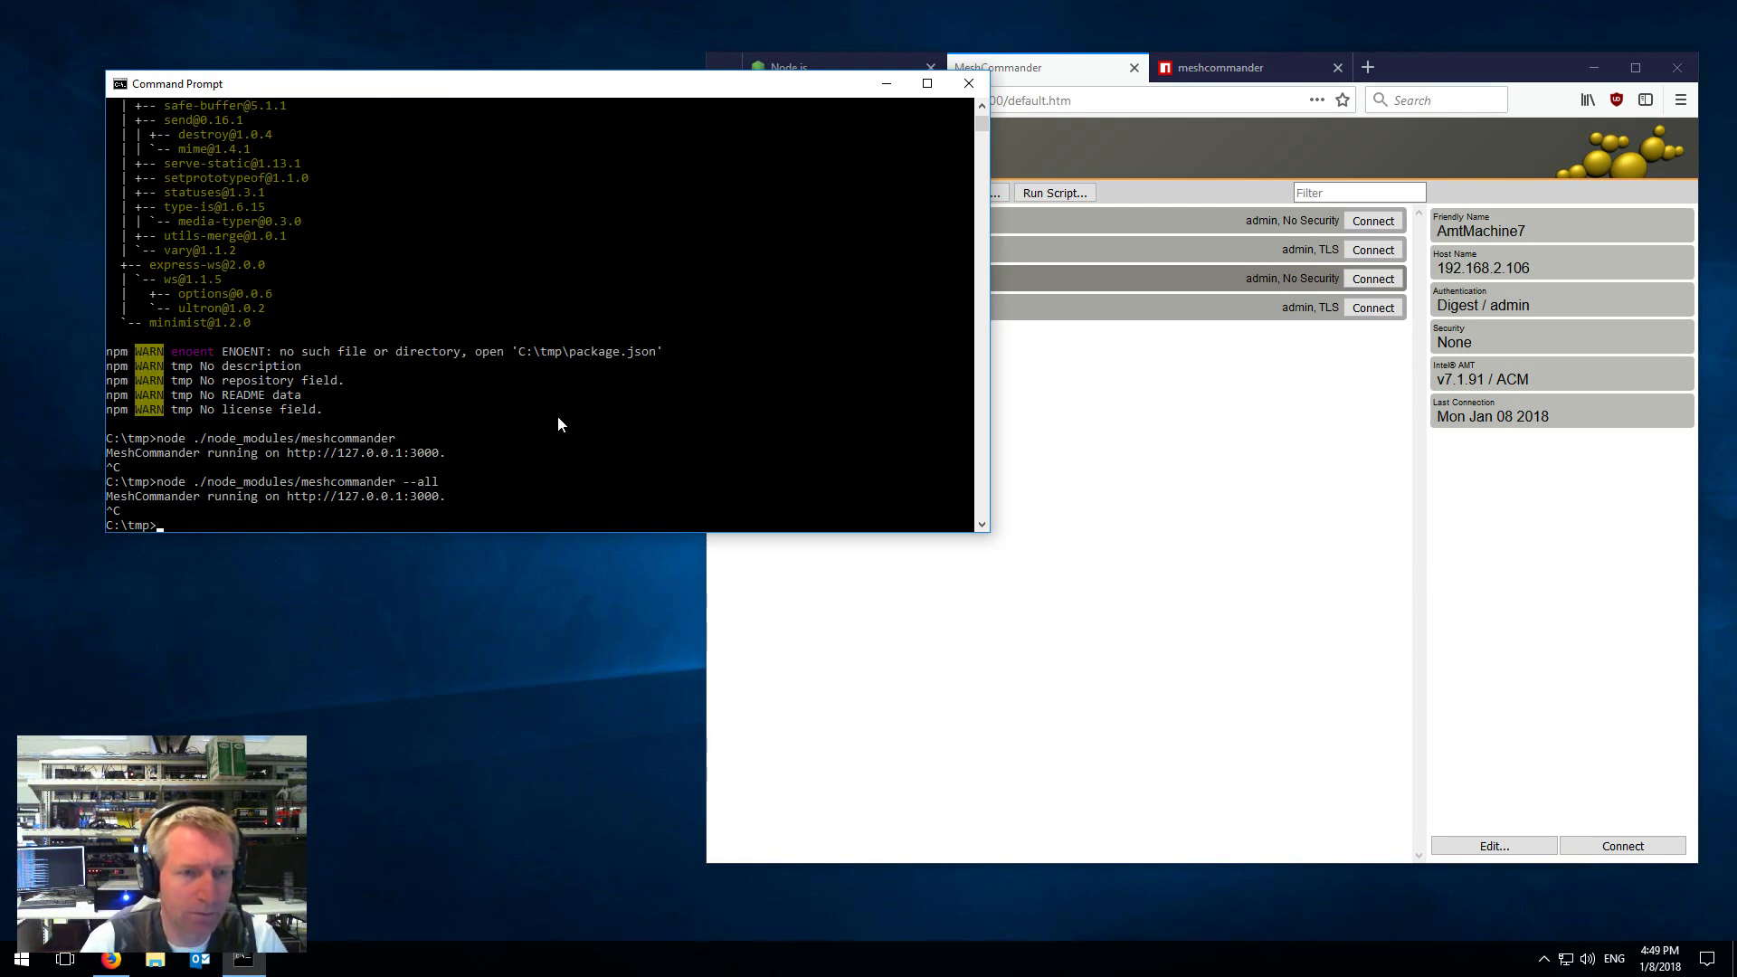
pyautogui.press('Up')
pyautogui.press('BackSpace')
pyautogui.press('BackSpace')
pyautogui.press('BackSpace')
pyautogui.write('bindall')
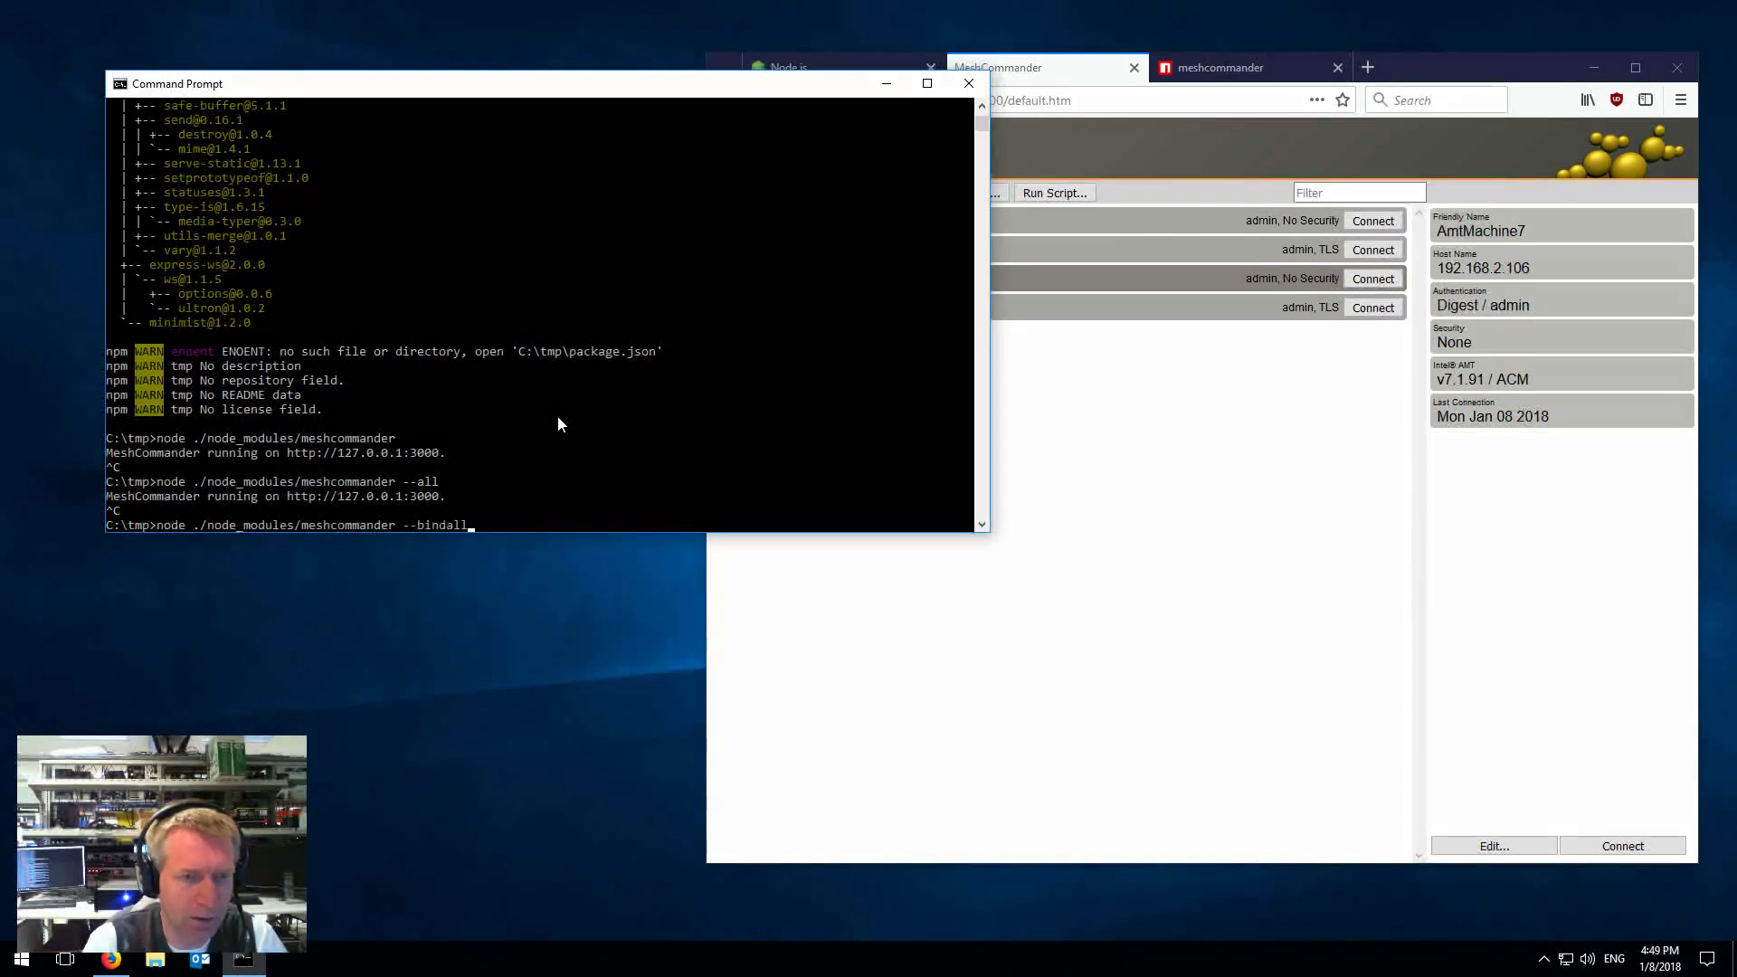
pyautogui.press('Return')
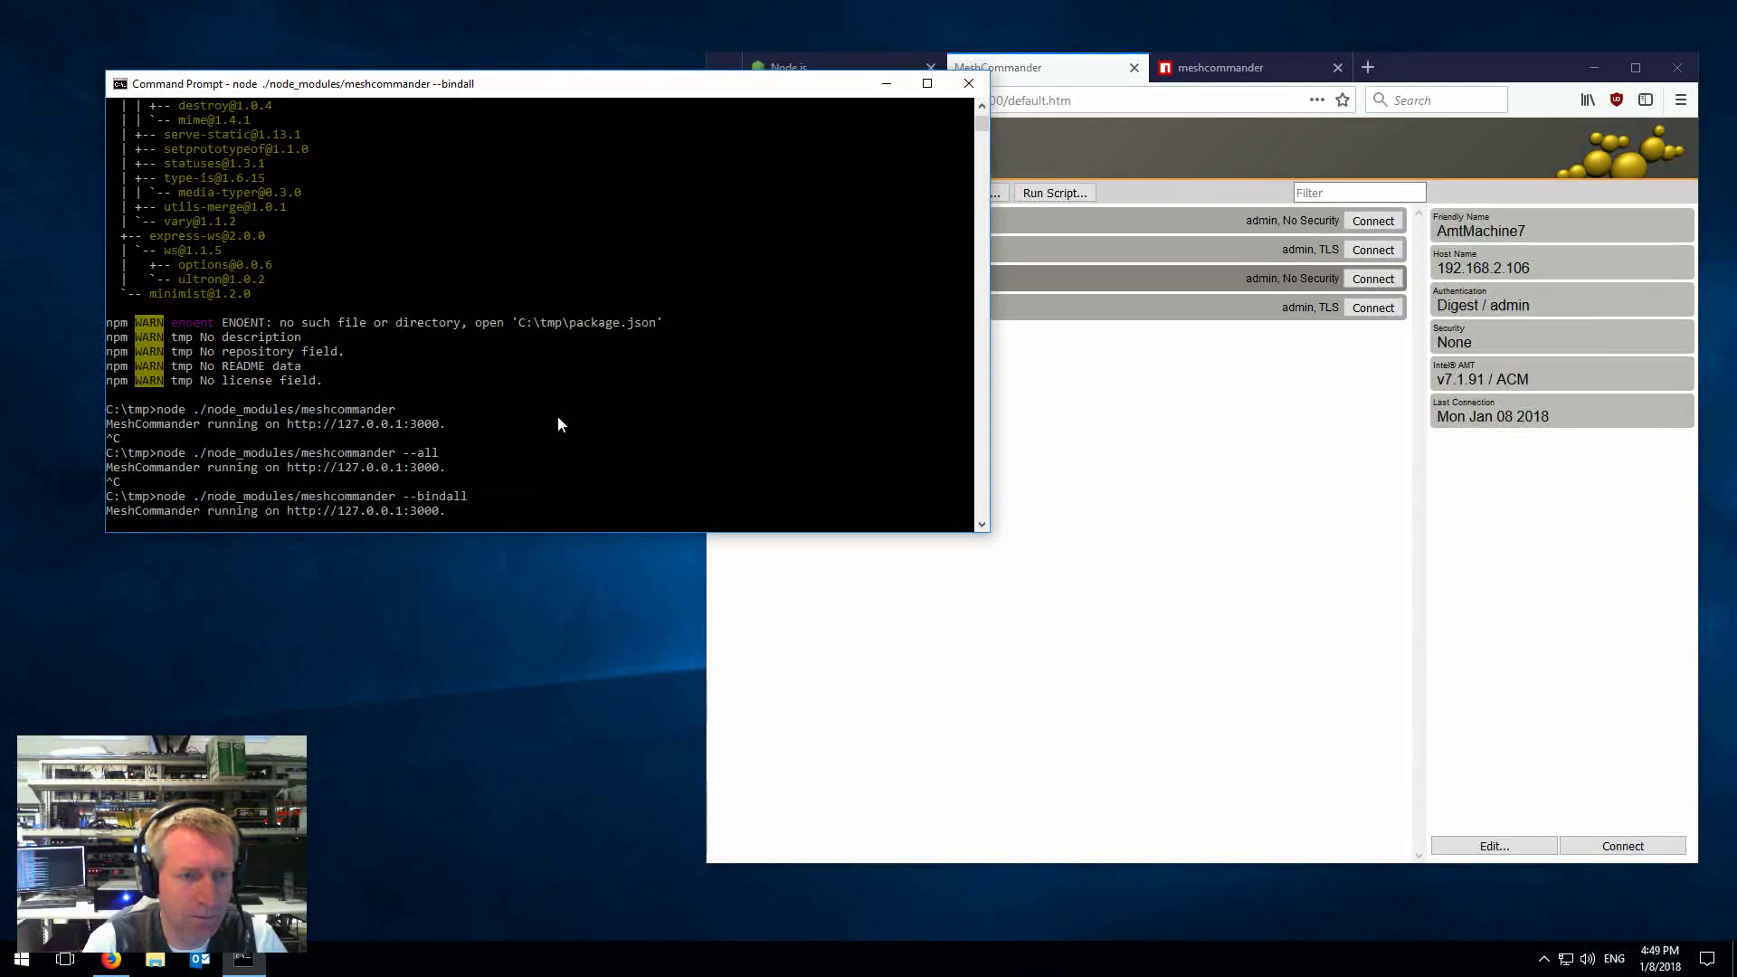
pyautogui.hotkey('ctrl', 'c')
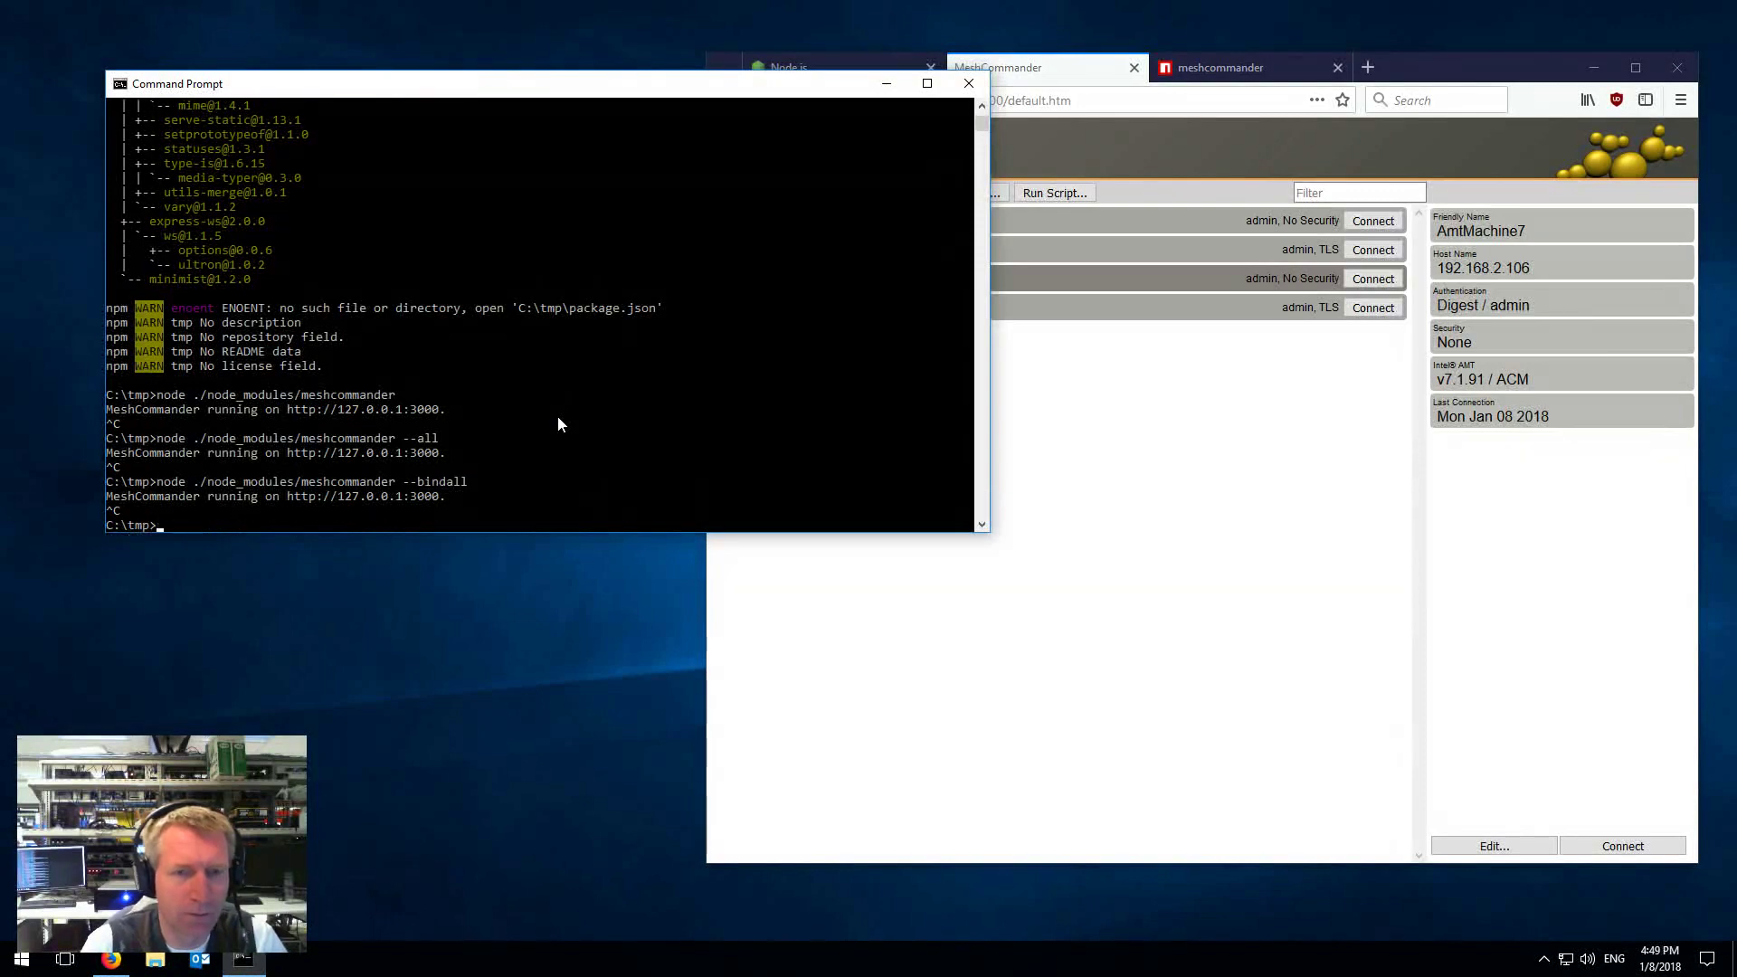
# Scroll the npm meshcommander page to the Command Line table listing --any and --port.
pyautogui.click(1033, 577)
pyautogui.hotkey('ctrl', 'Tab')
pyautogui.scroll(-5, 1070, 494)
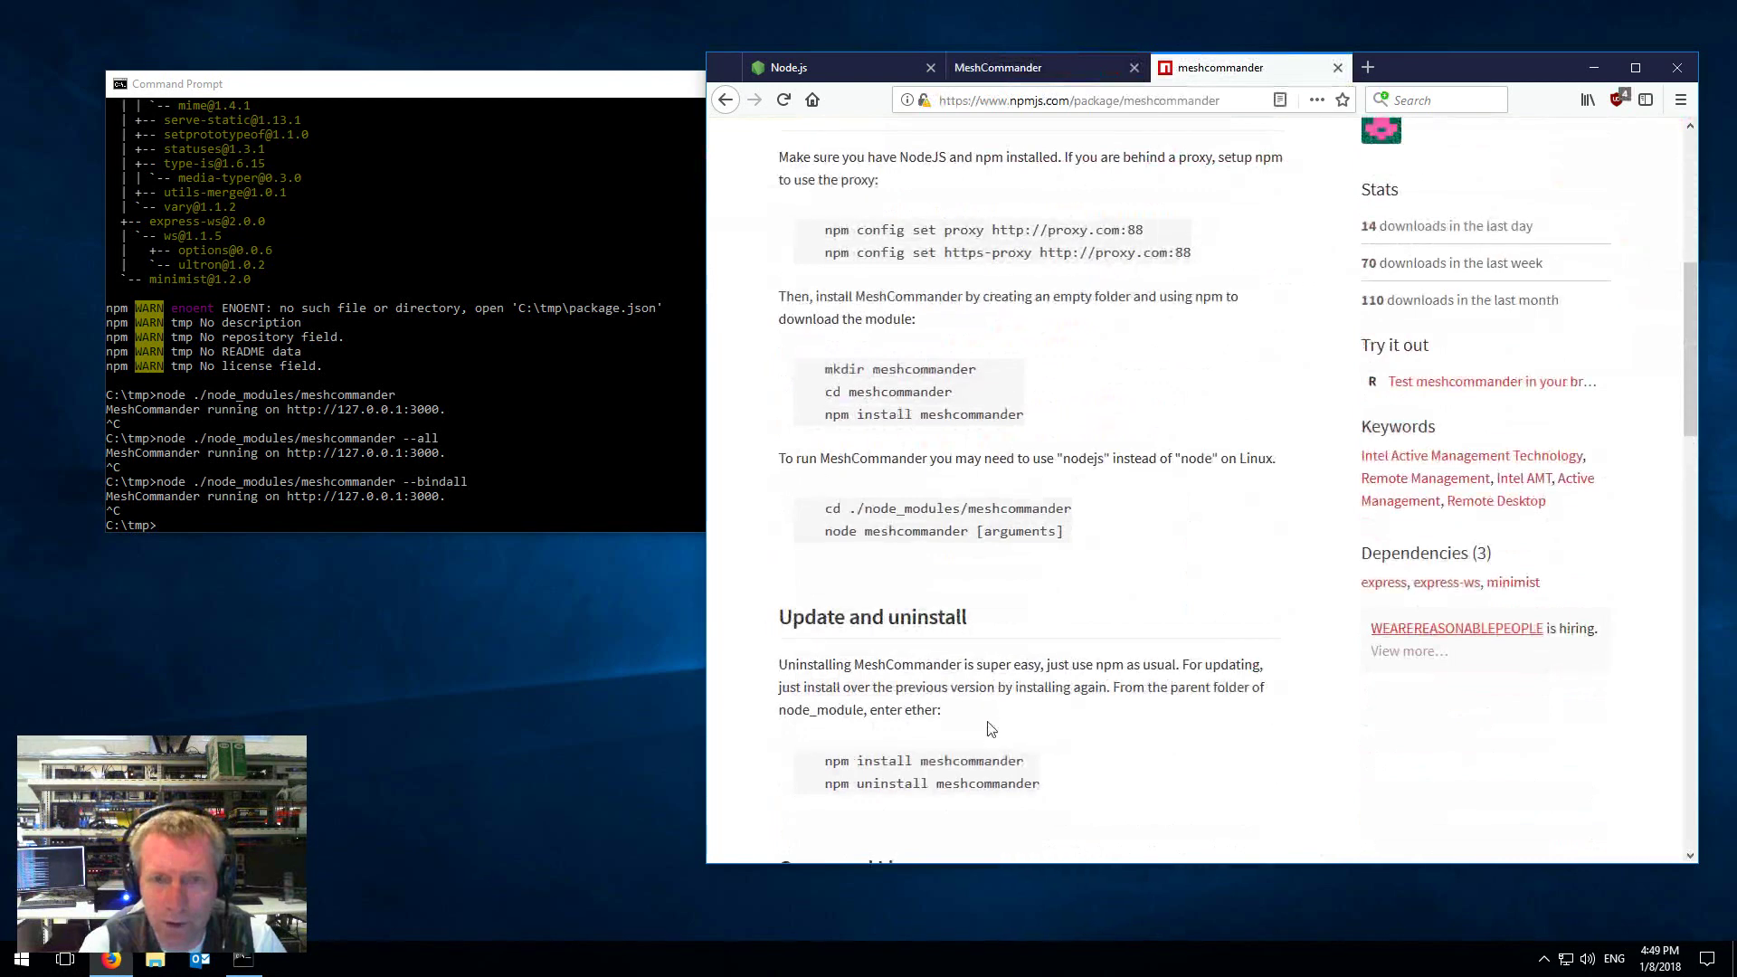
pyautogui.scroll(-5, 989, 731)
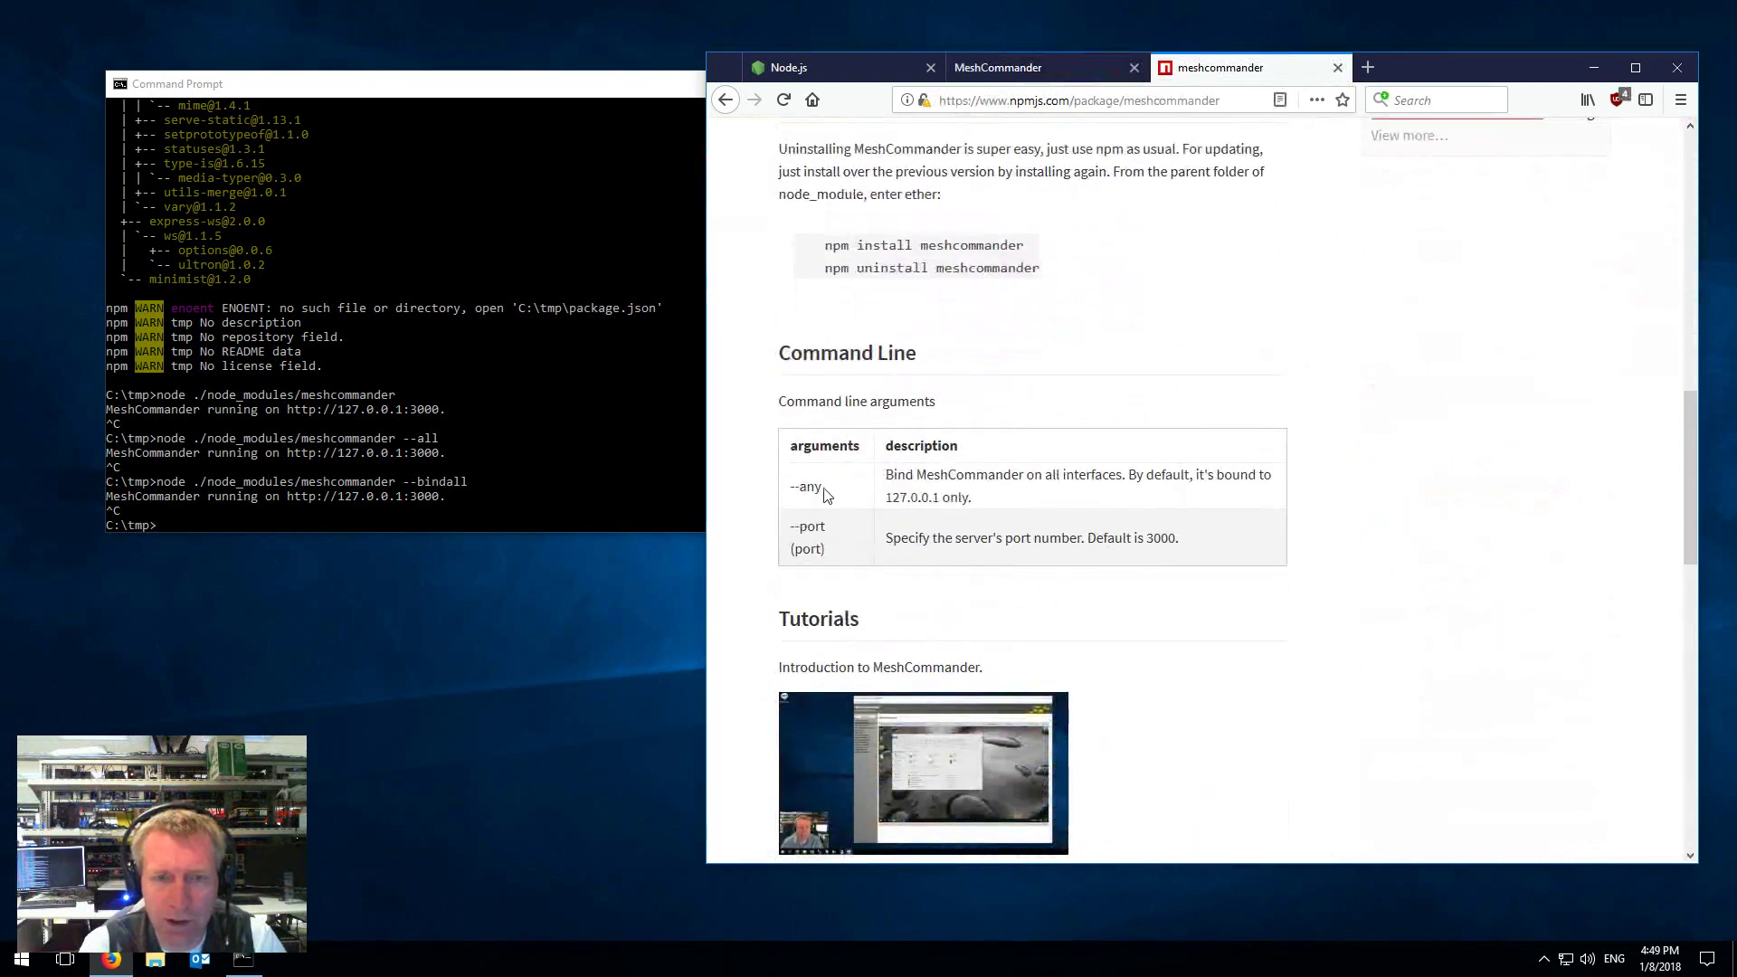
# Recall the last launch command in Command Prompt and delete its final letter.
pyautogui.click(539, 397)
pyautogui.press('Up')
pyautogui.press('BackSpace')
pyautogui.press('BackSpace')
pyautogui.press('BackSpace')
pyautogui.press('BackSpace')
pyautogui.press('BackSpace')
pyautogui.press('BackSpace')
pyautogui.press('BackSpace')
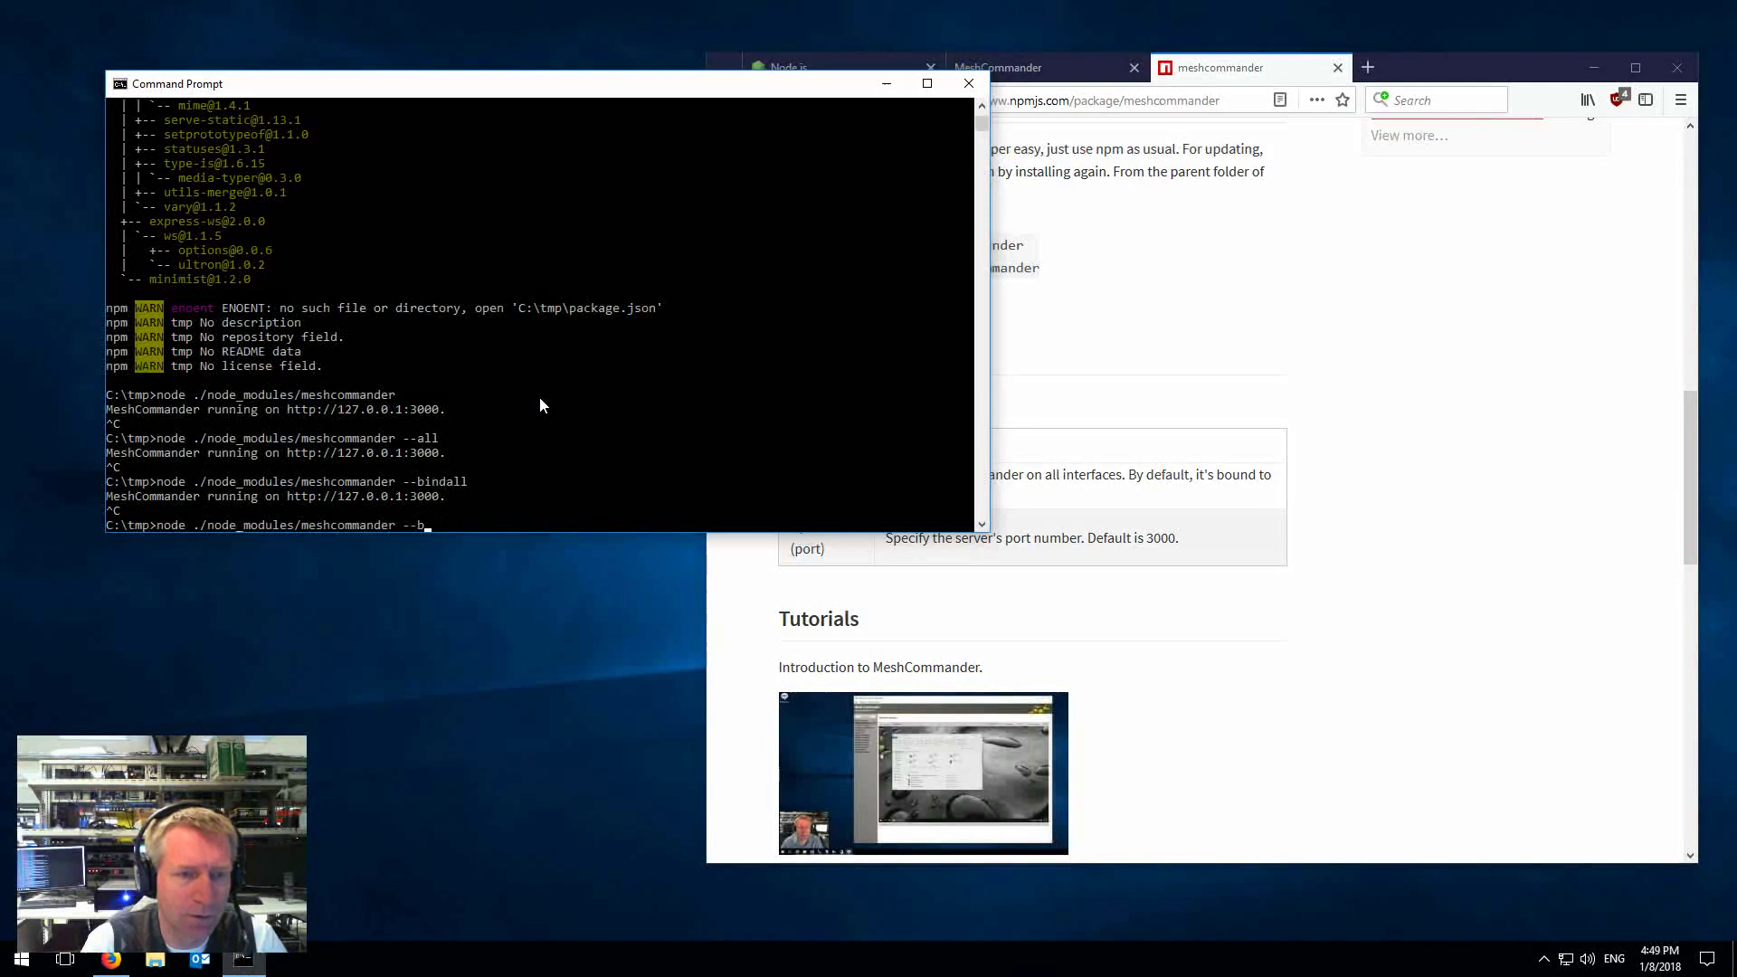
# Launch MeshCommander with --any, then restart it with --any --port 123.
pyautogui.write('any')
pyautogui.press('Return')
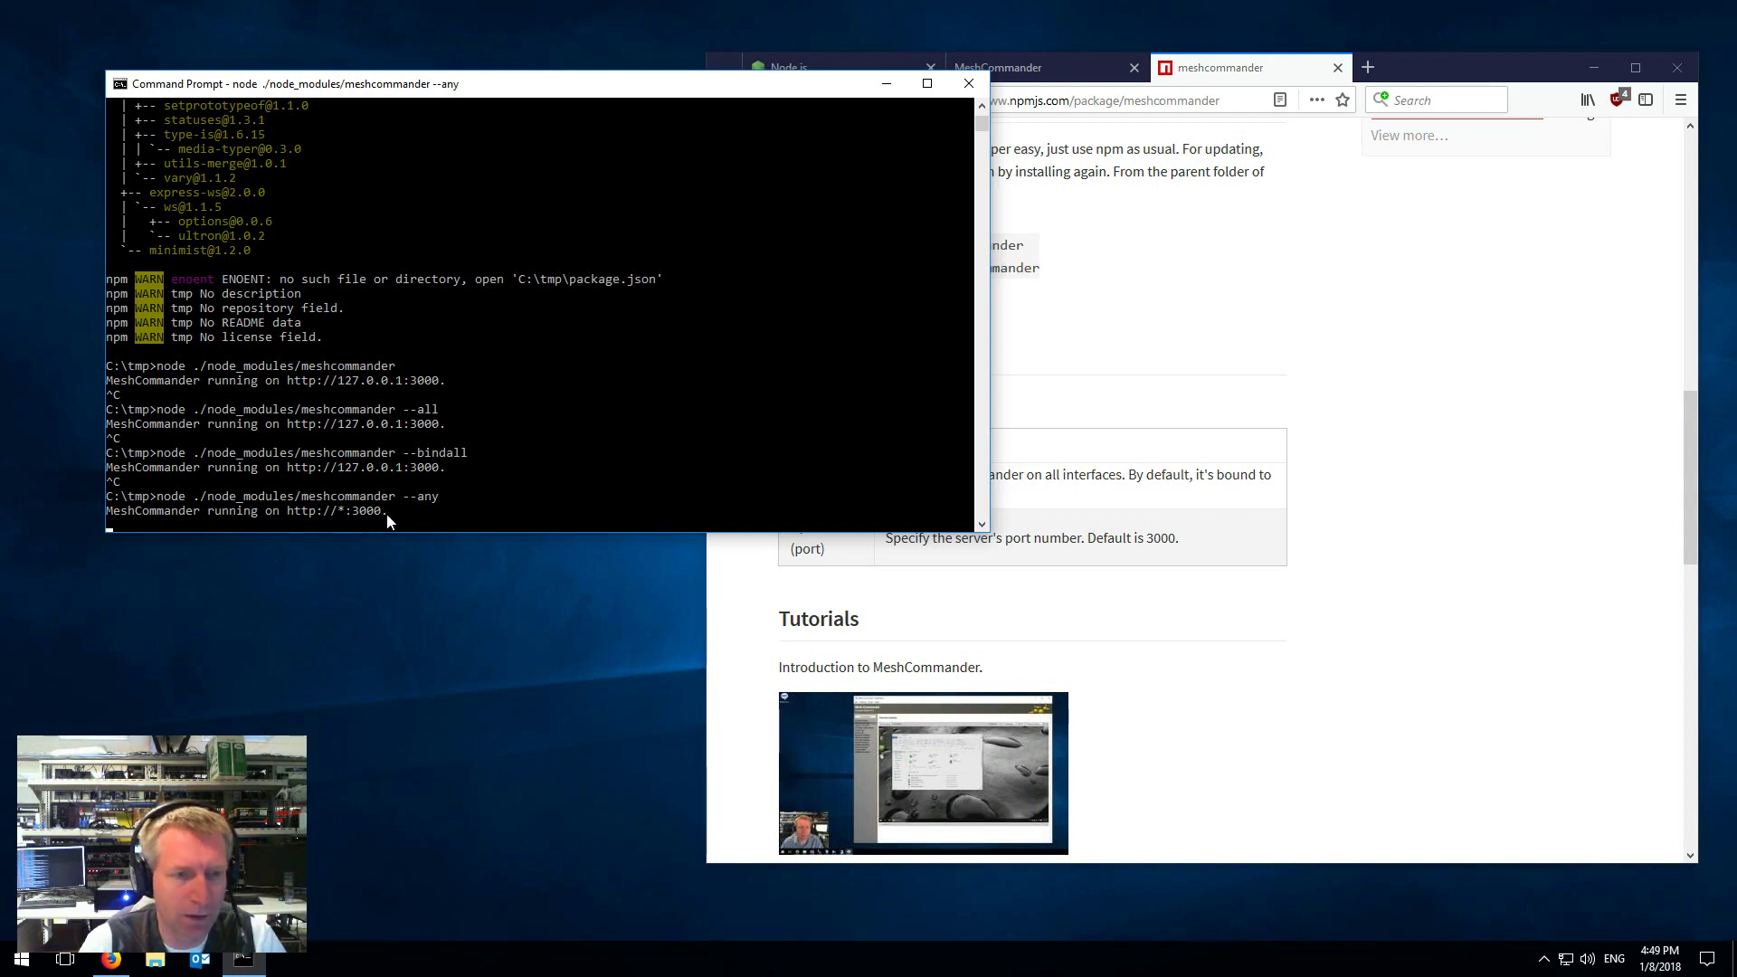
pyautogui.hotkey('ctrl', 'c')
pyautogui.press('Up')
pyautogui.write('--po')
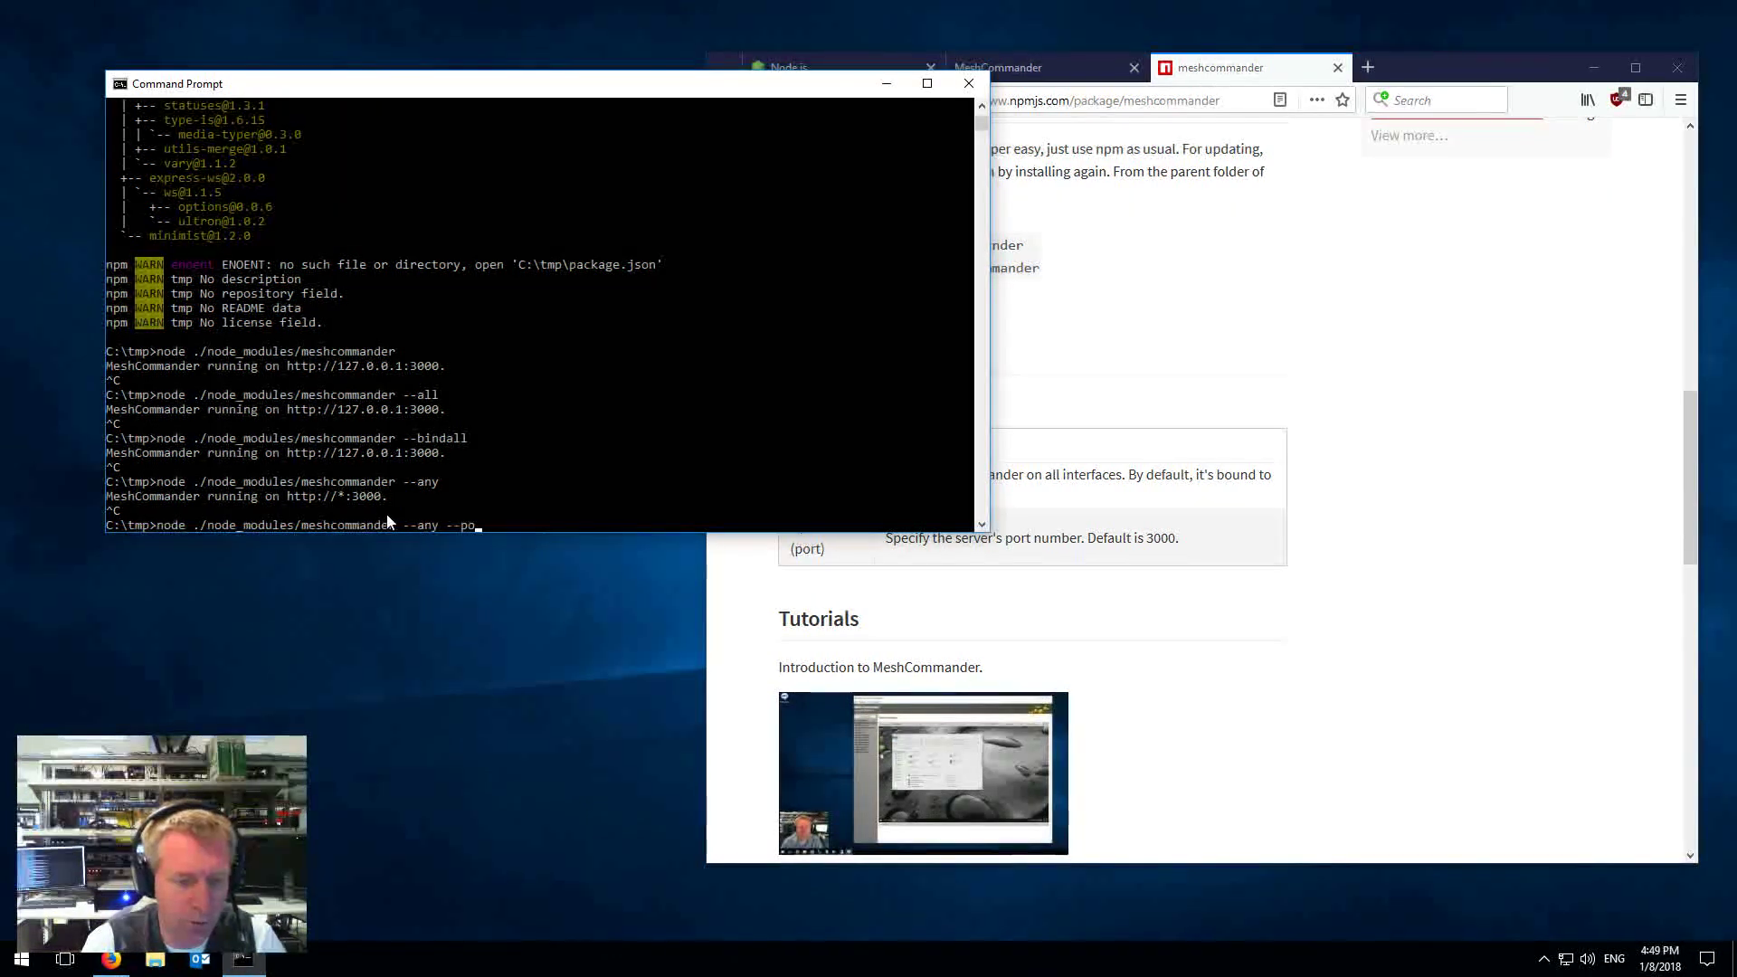
pyautogui.write('rt 123')
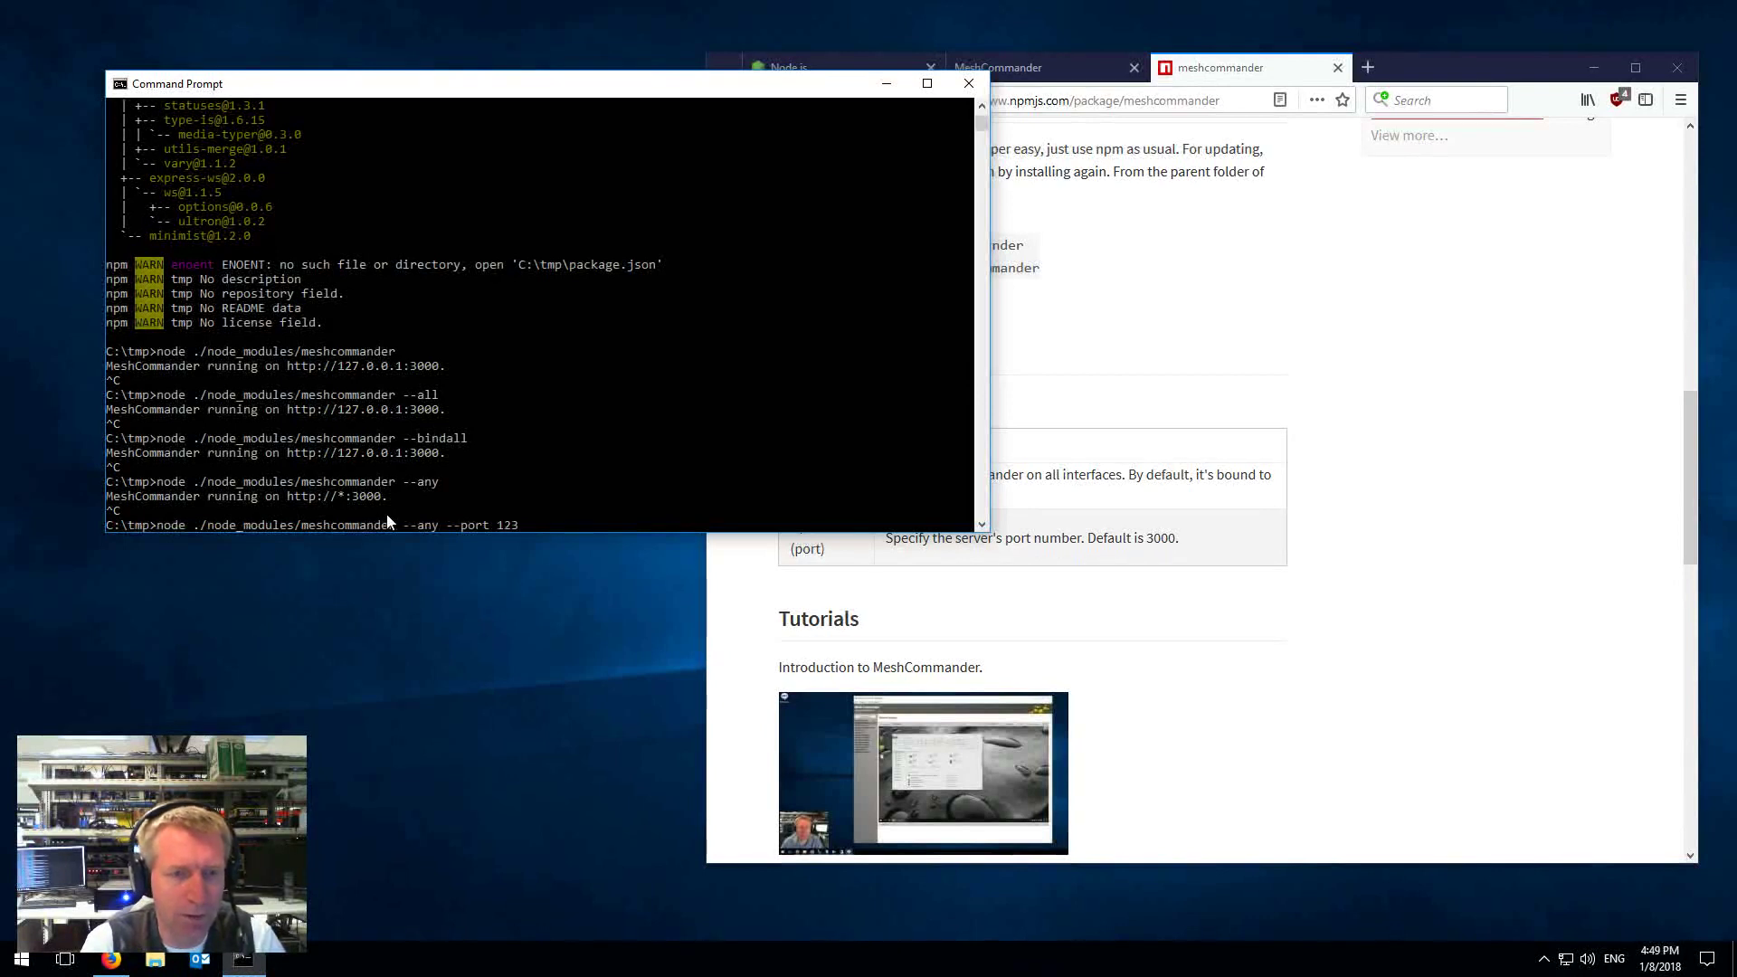
pyautogui.press('Return')
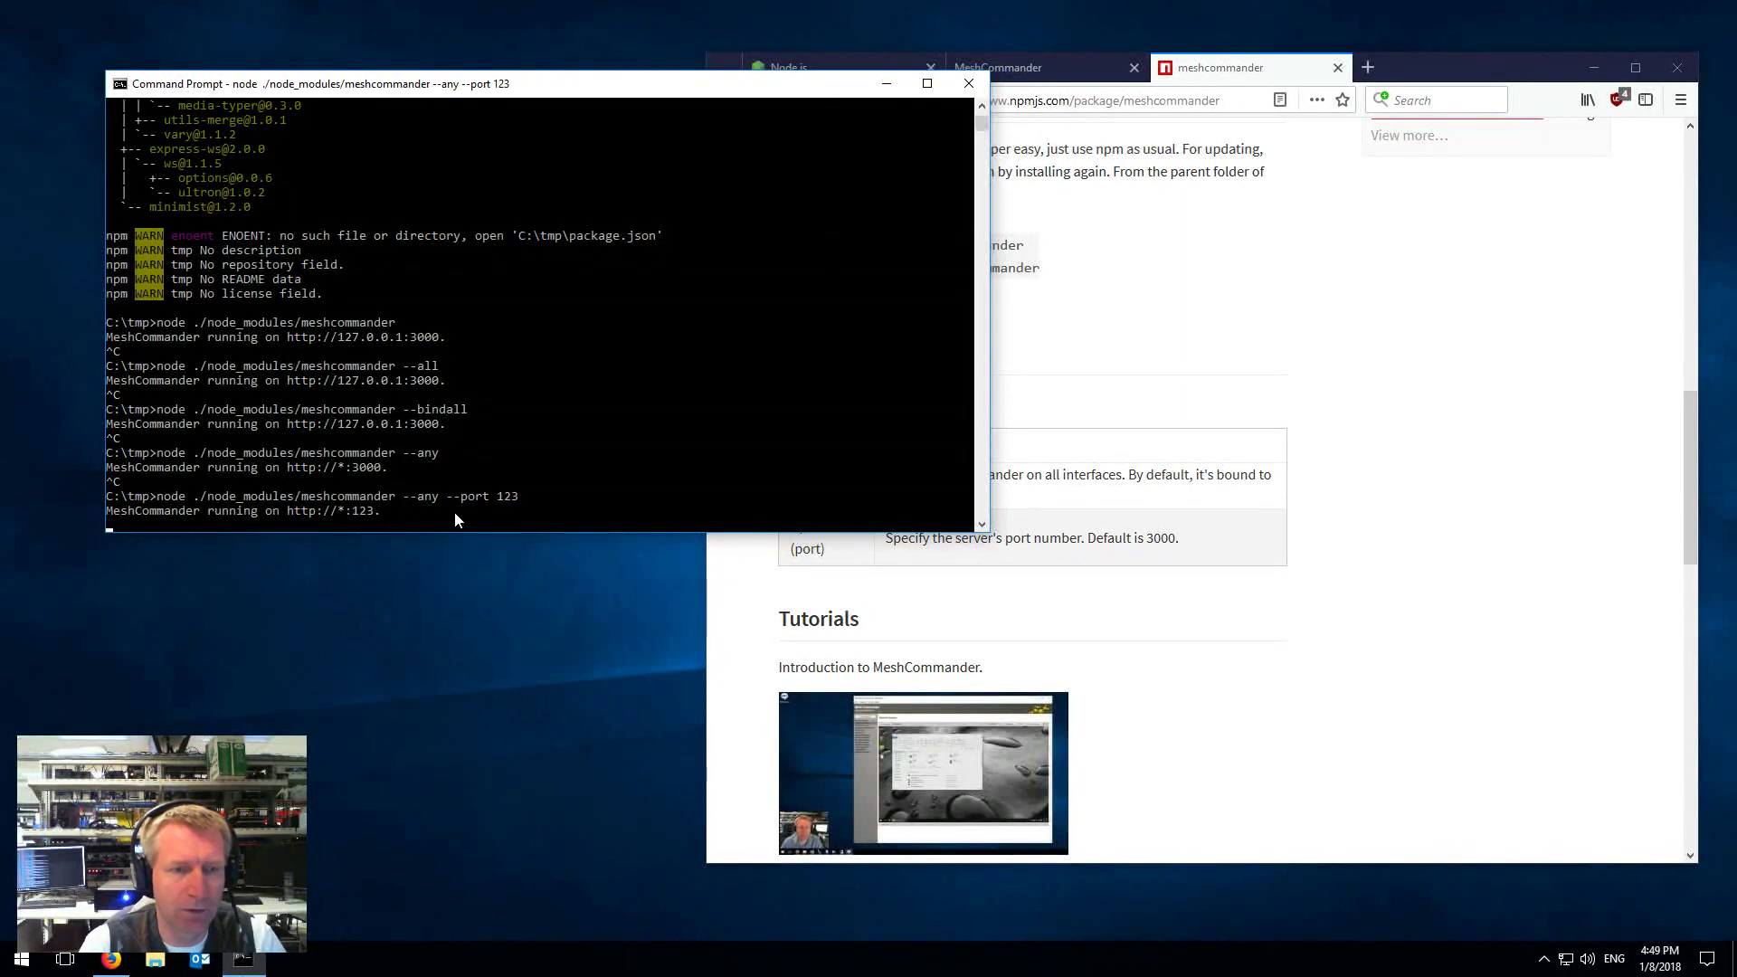
pyautogui.click(1342, 446)
# Point the MeshCommander tab's address at localhost:123 and load it.
pyautogui.click(1028, 68)
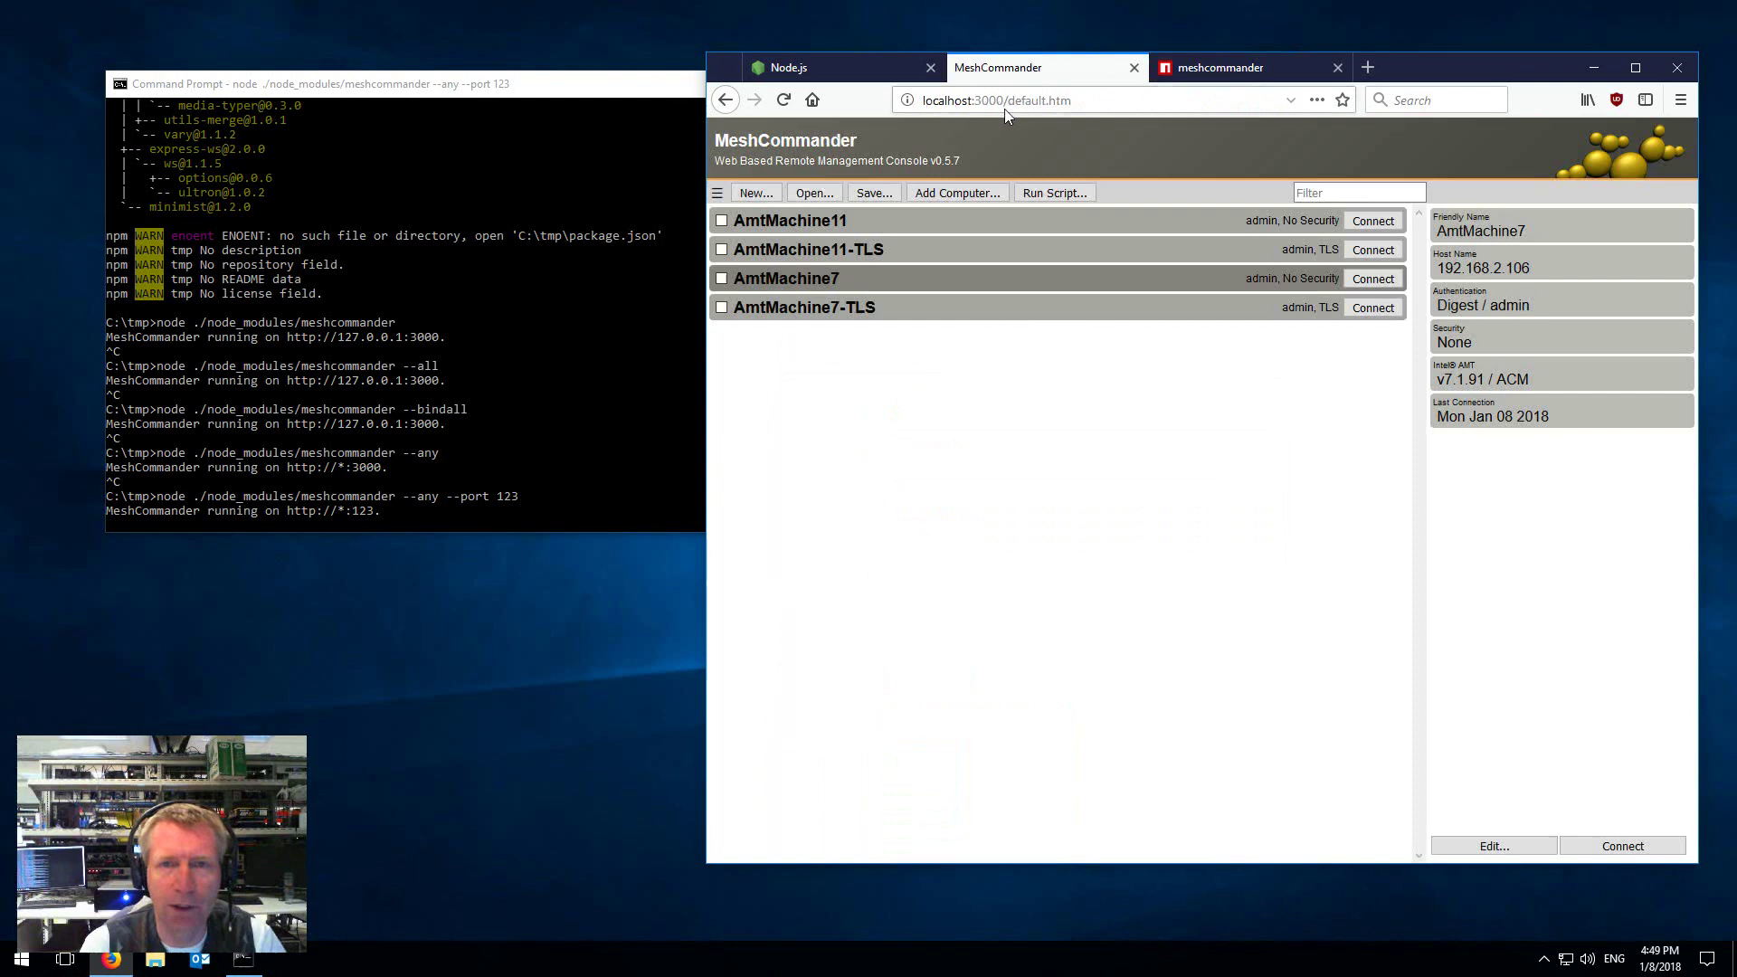
pyautogui.click(1004, 100)
pyautogui.moveTo(975, 100); pyautogui.dragTo(1332, 123)
pyautogui.write('123')
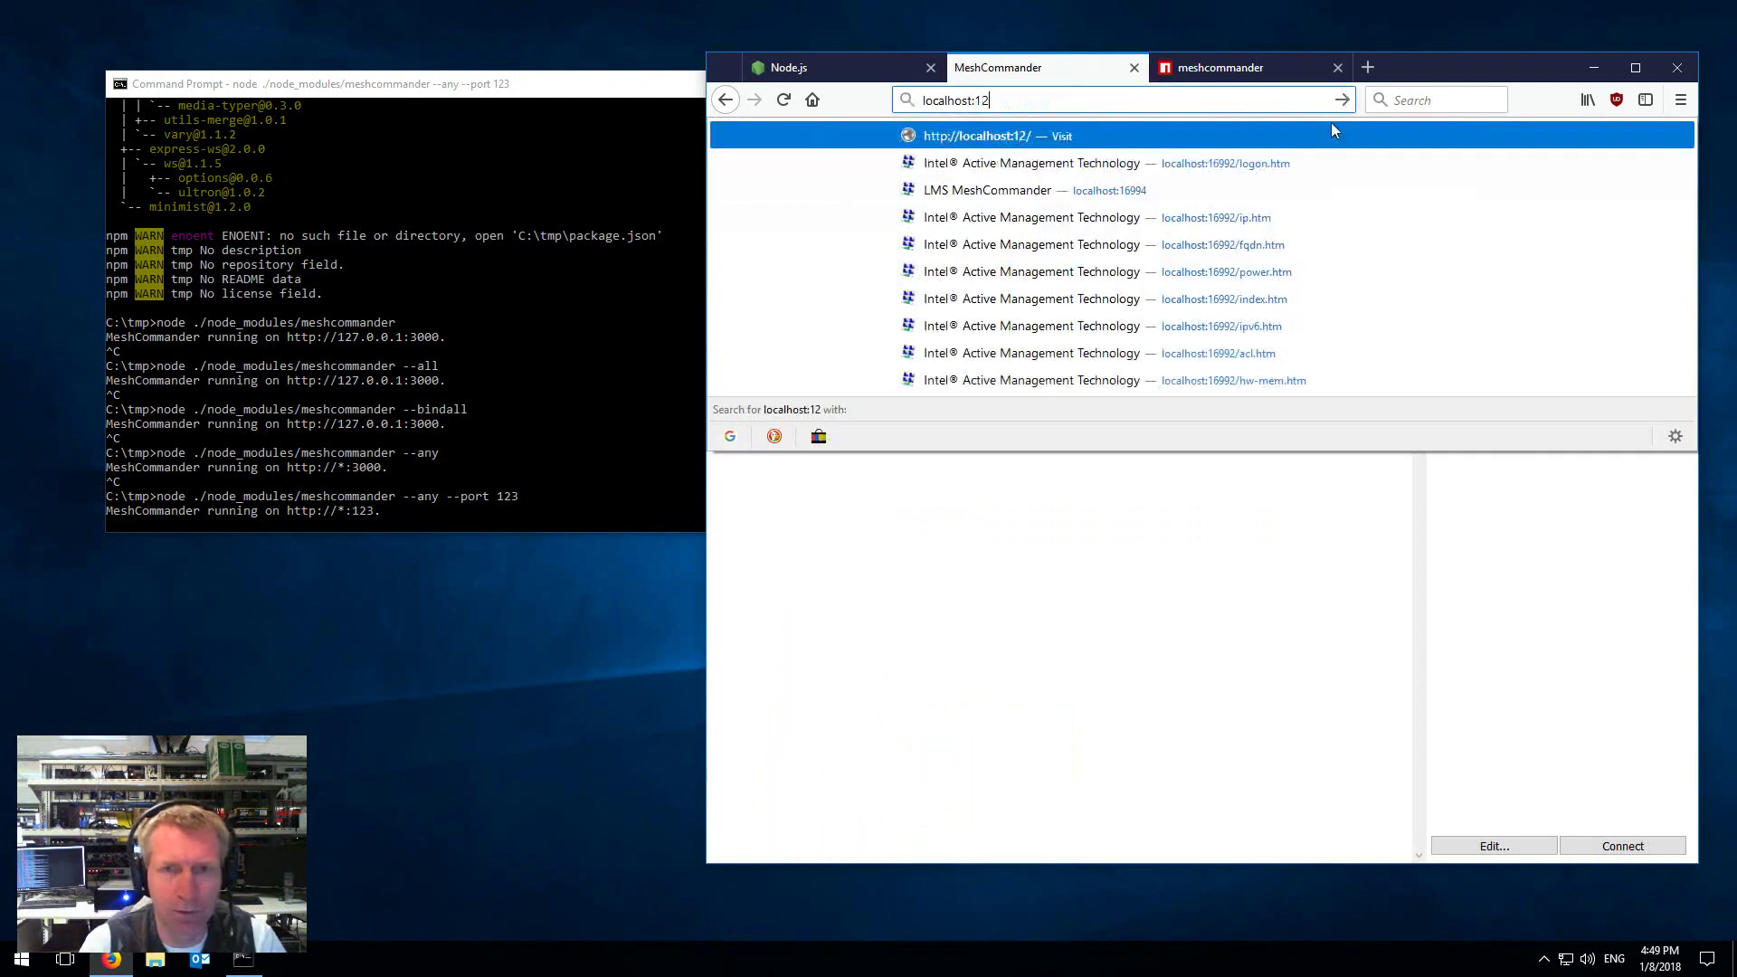
pyautogui.press('Return')
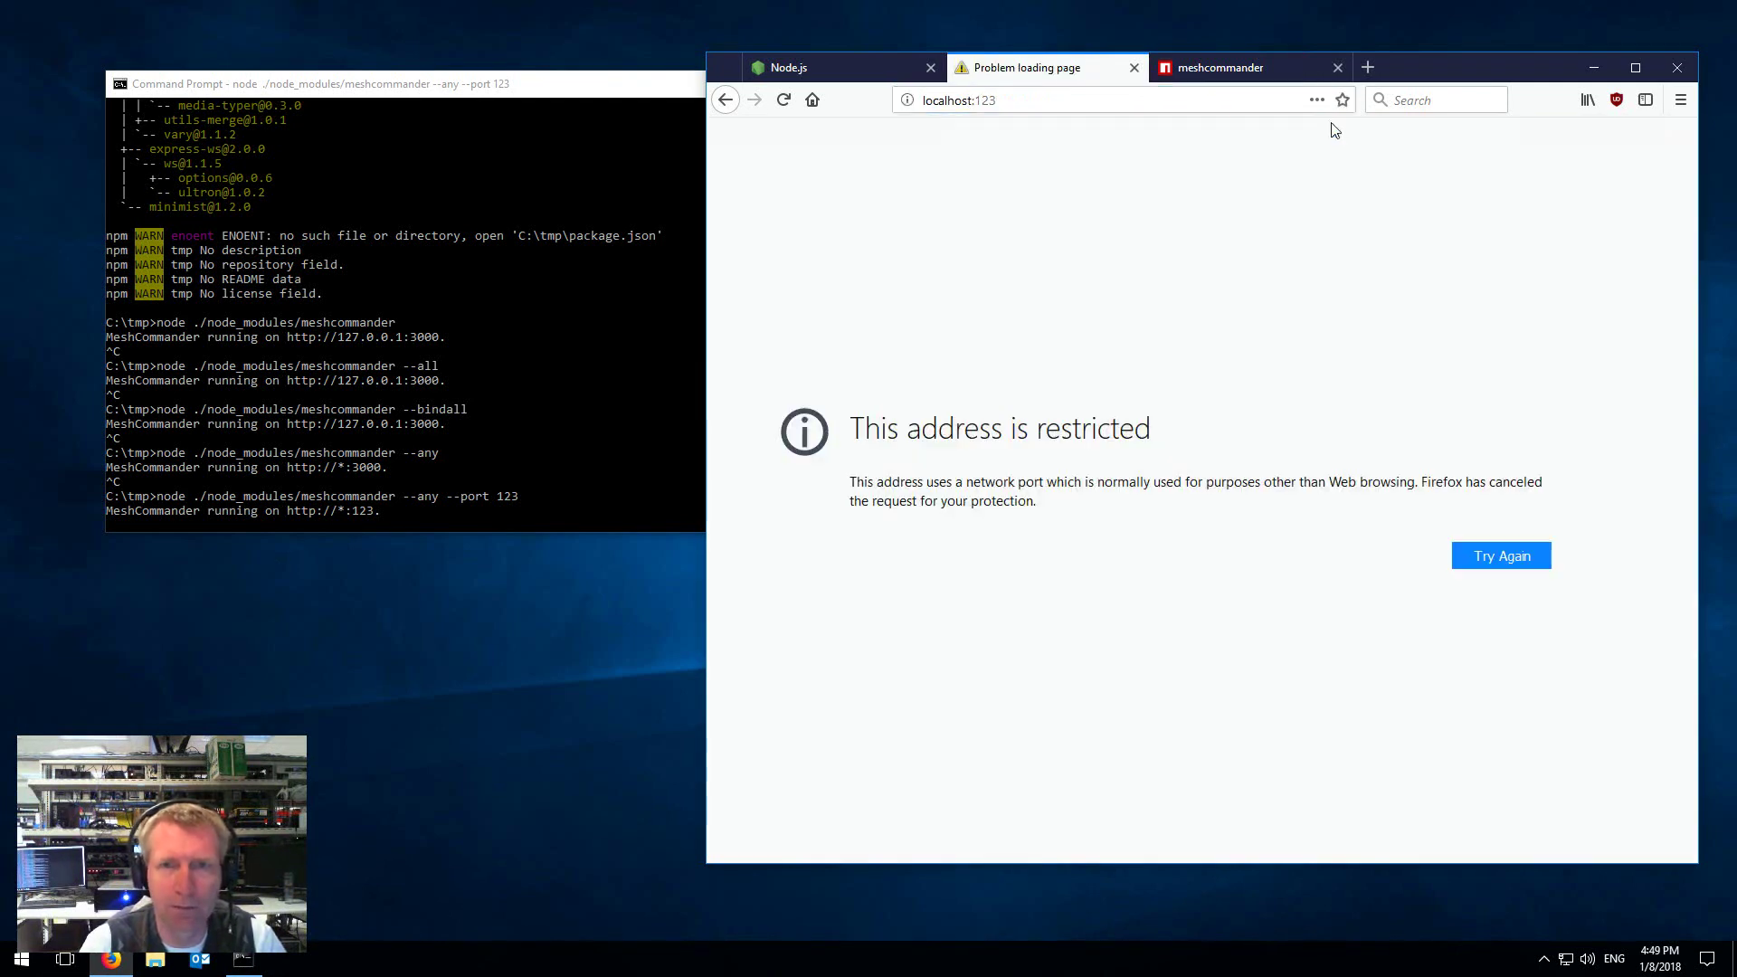
pyautogui.click(952, 101)
pyautogui.click(972, 99)
# Restart MeshCommander on port 123 without --any and reload localhost:123.
pyautogui.click(412, 423)
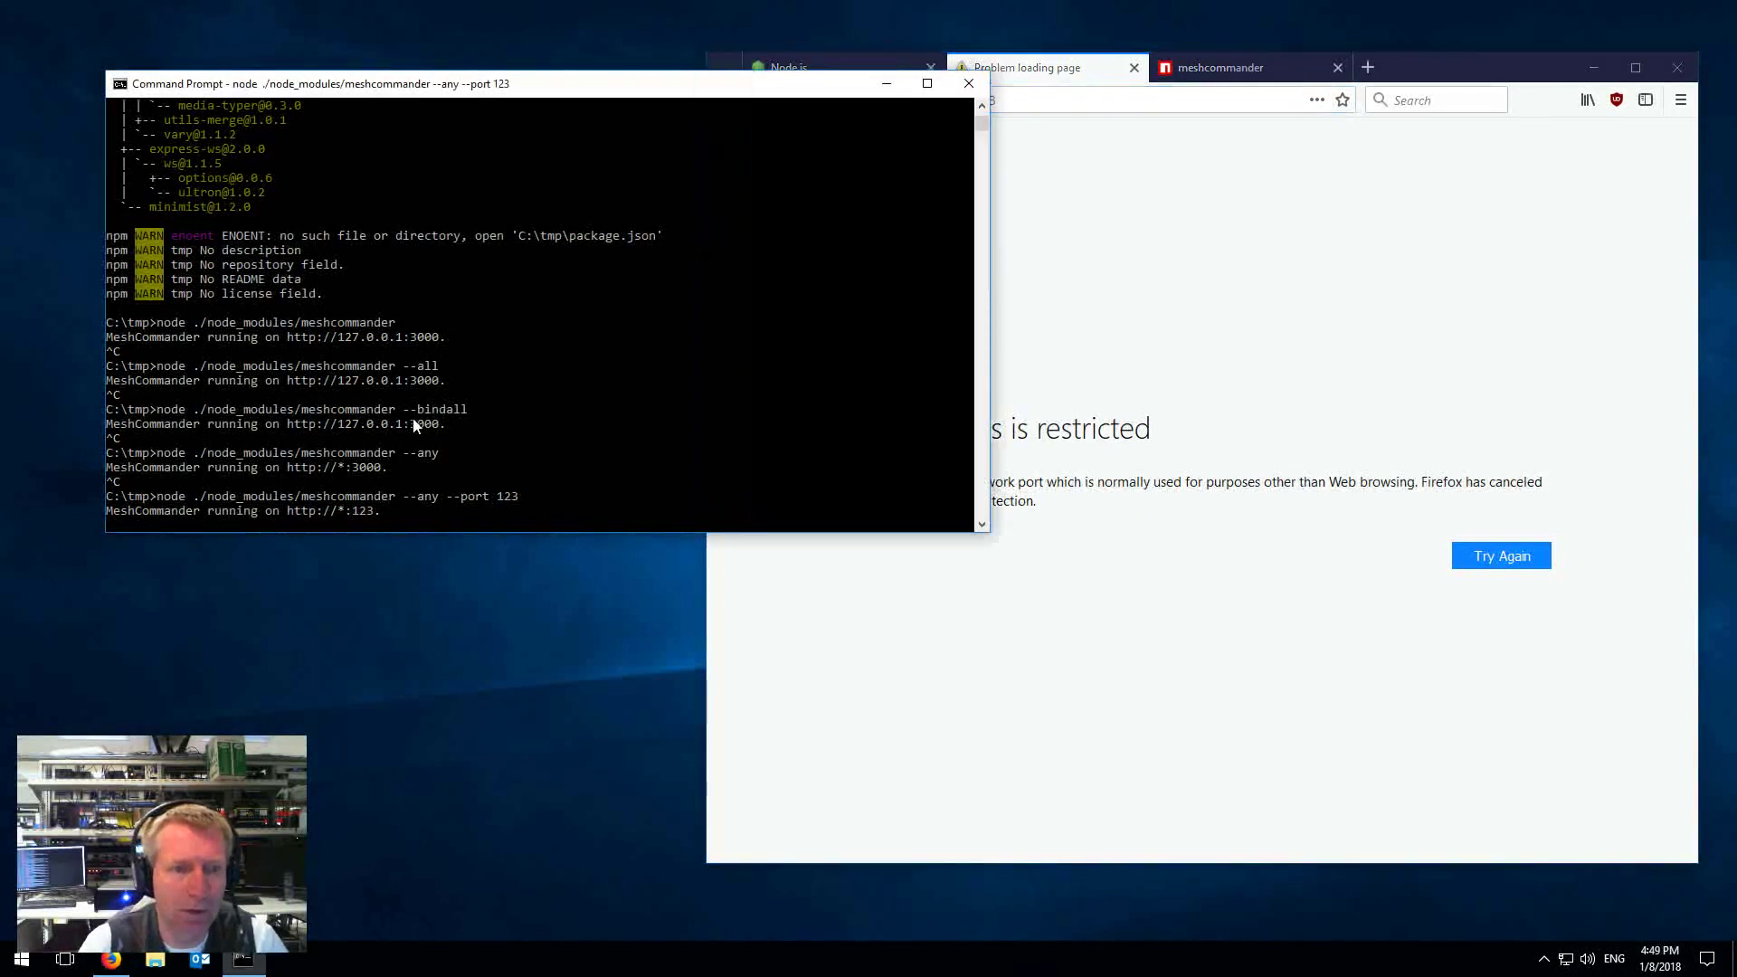
pyautogui.hotkey('ctrl', 'c')
pyautogui.press('Up')
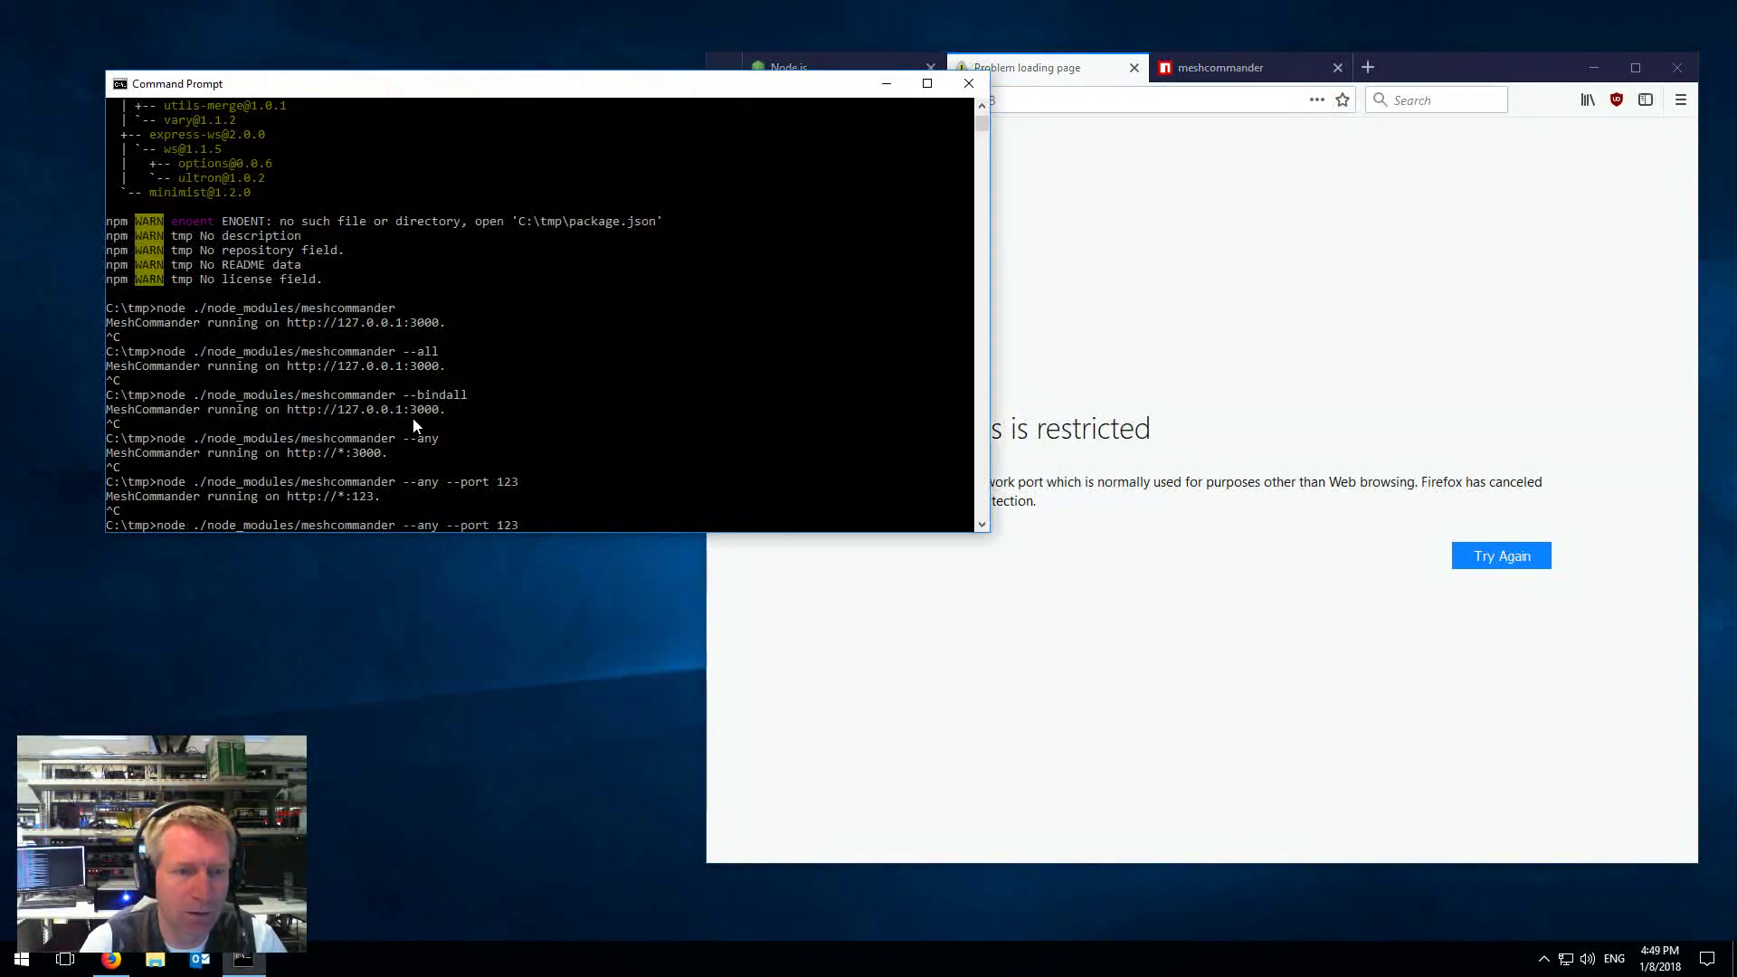
pyautogui.press('BackSpace')
pyautogui.press('BackSpace')
pyautogui.press('BackSpace')
pyautogui.press('BackSpace')
pyautogui.press('BackSpace')
pyautogui.press('BackSpace')
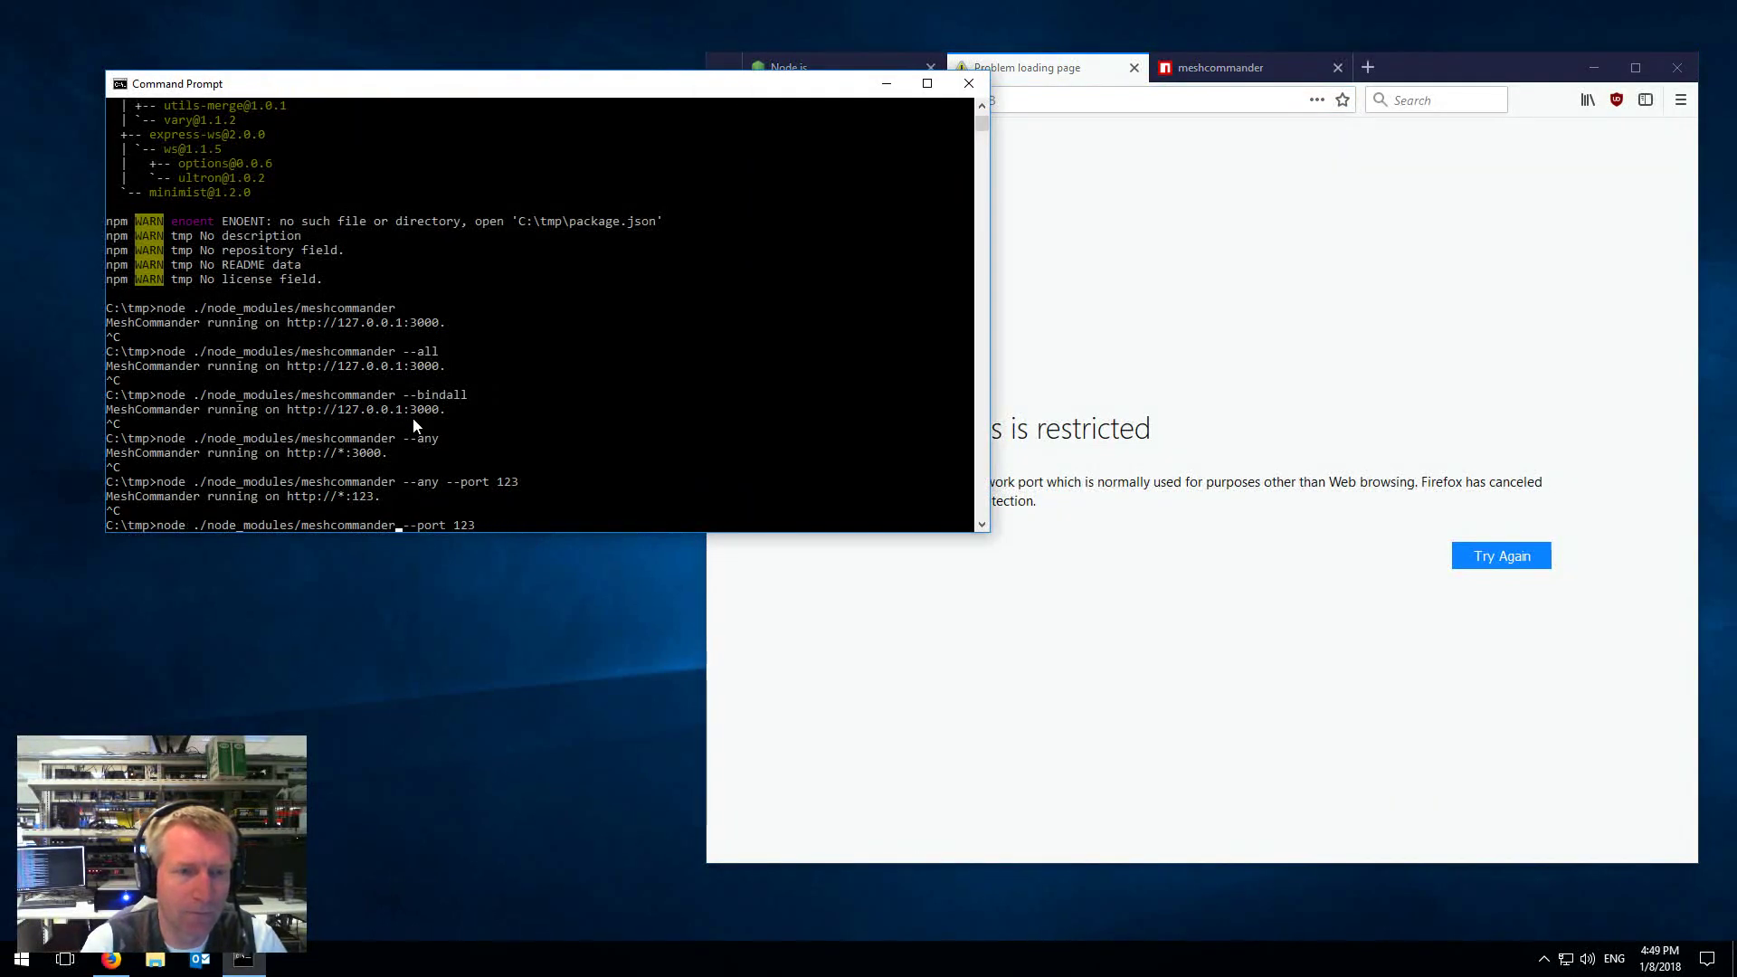
pyautogui.press('Return')
pyautogui.click(1004, 225)
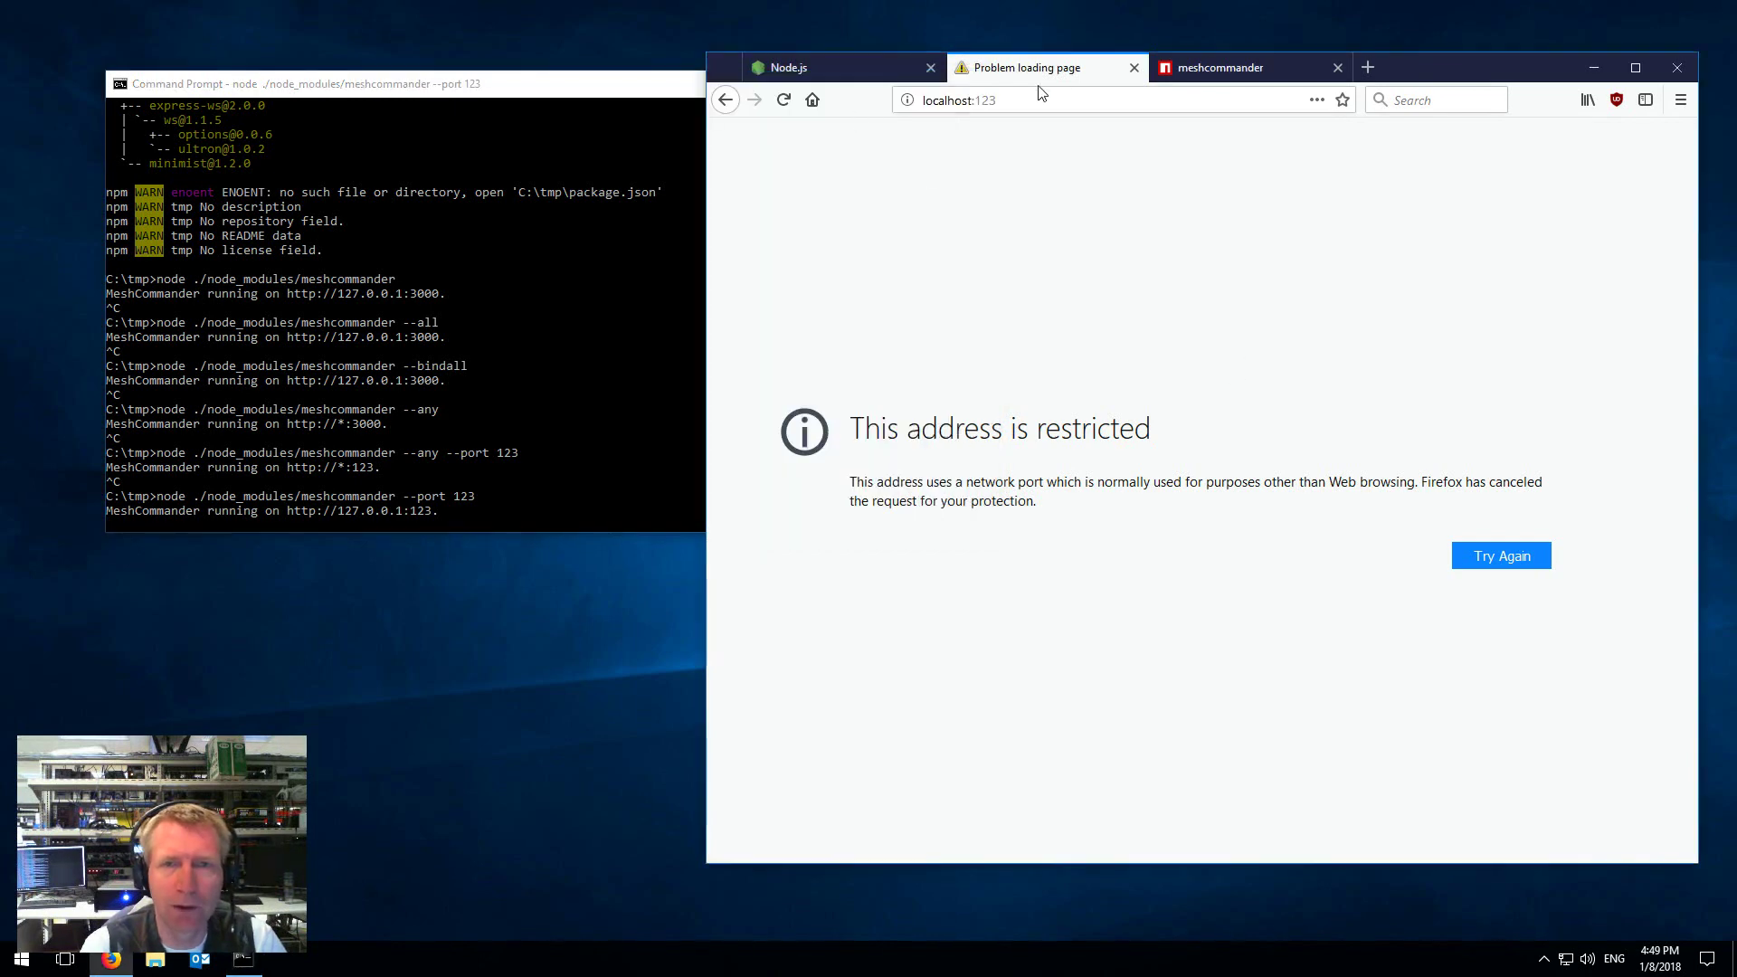
pyautogui.click(1100, 98)
pyautogui.press('Return')
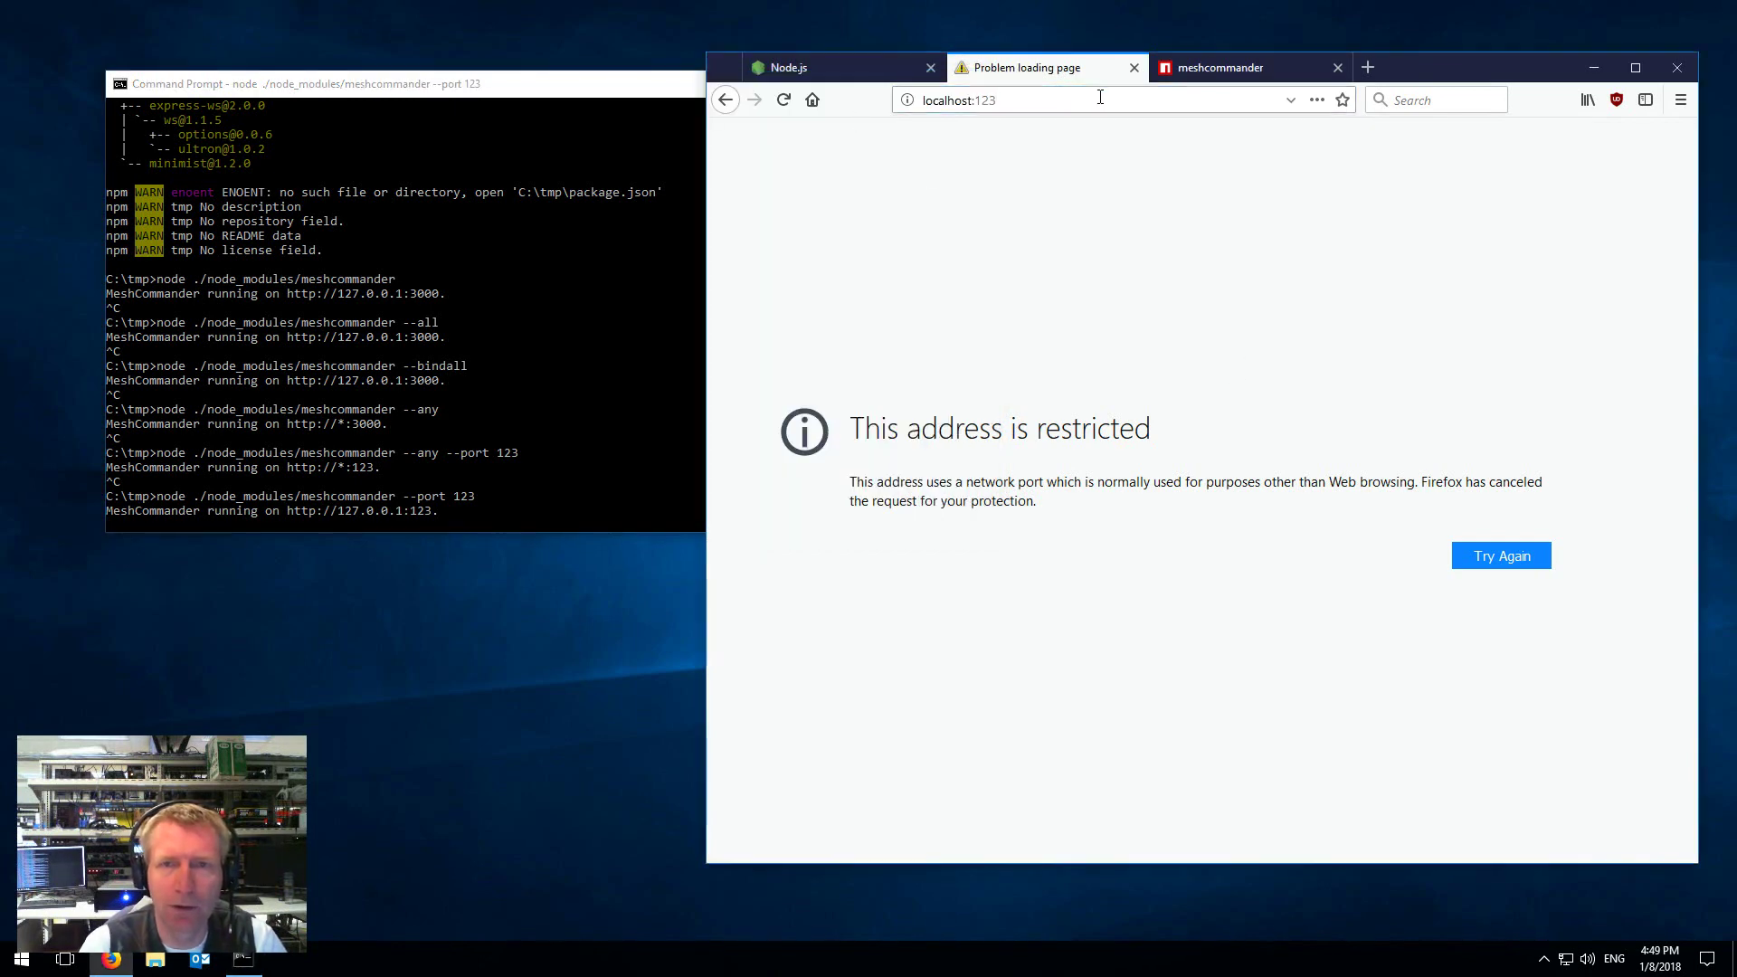
# Restart MeshCommander on port 1234 and load localhost:1234 in Firefox.
pyautogui.click(460, 360)
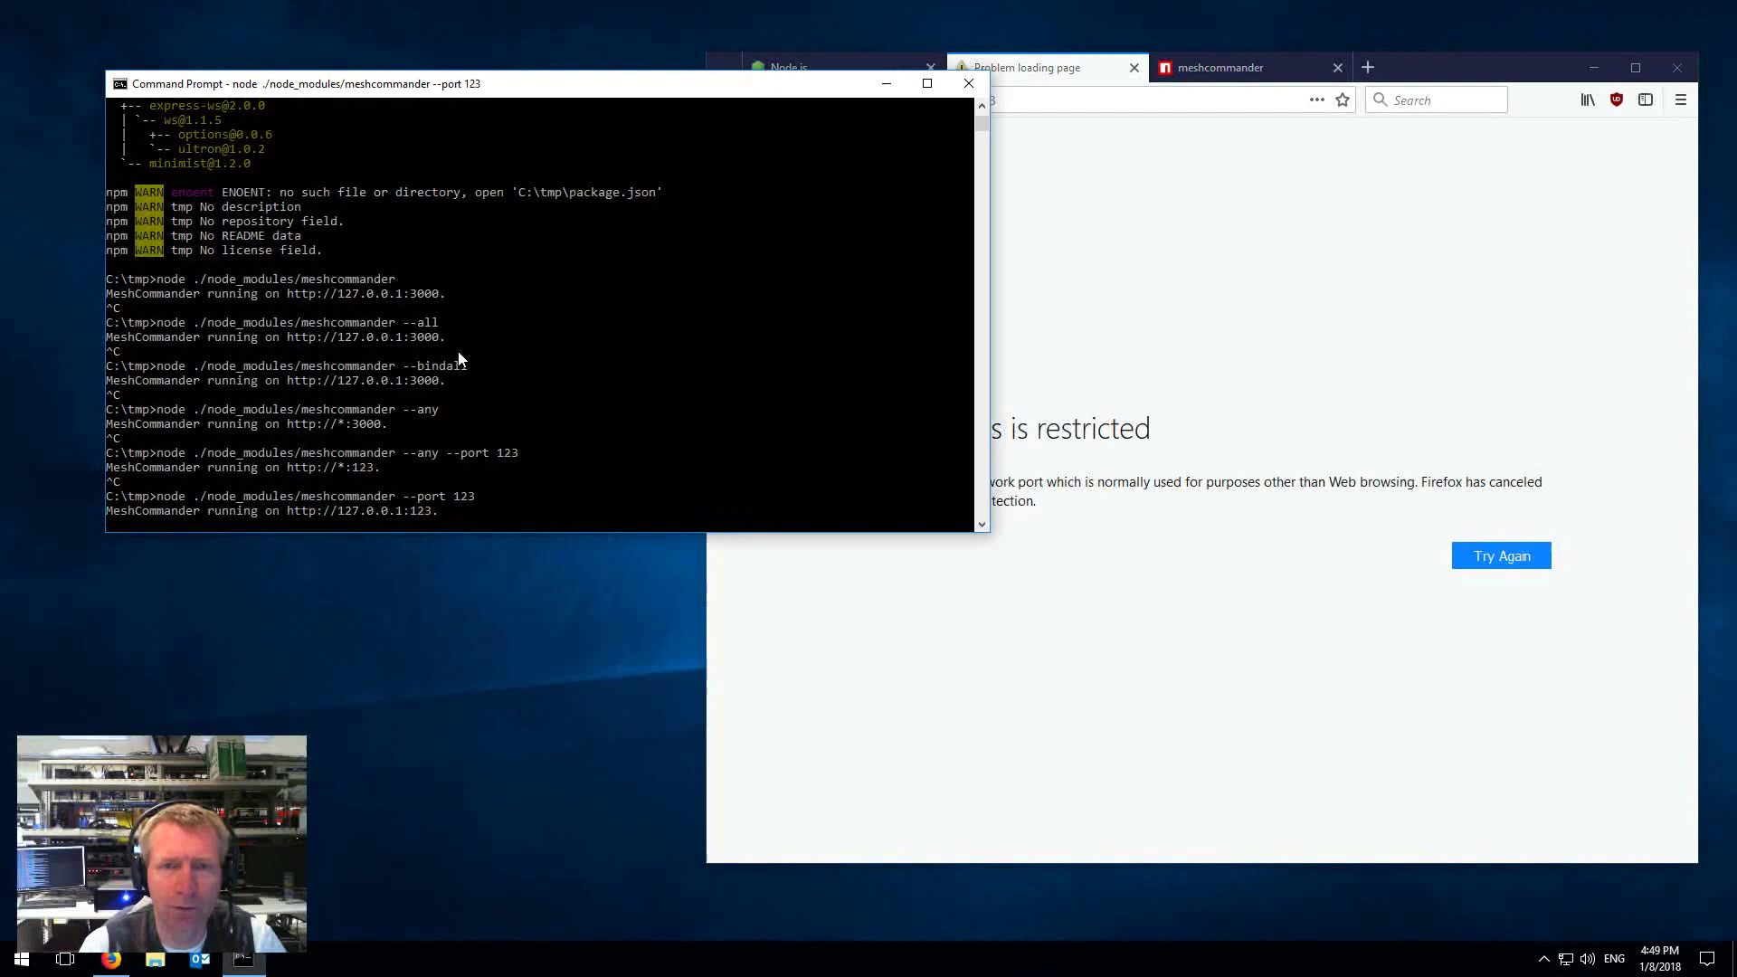
pyautogui.hotkey('ctrl', 'c')
pyautogui.press('Up')
pyautogui.write('4')
pyautogui.press('Return')
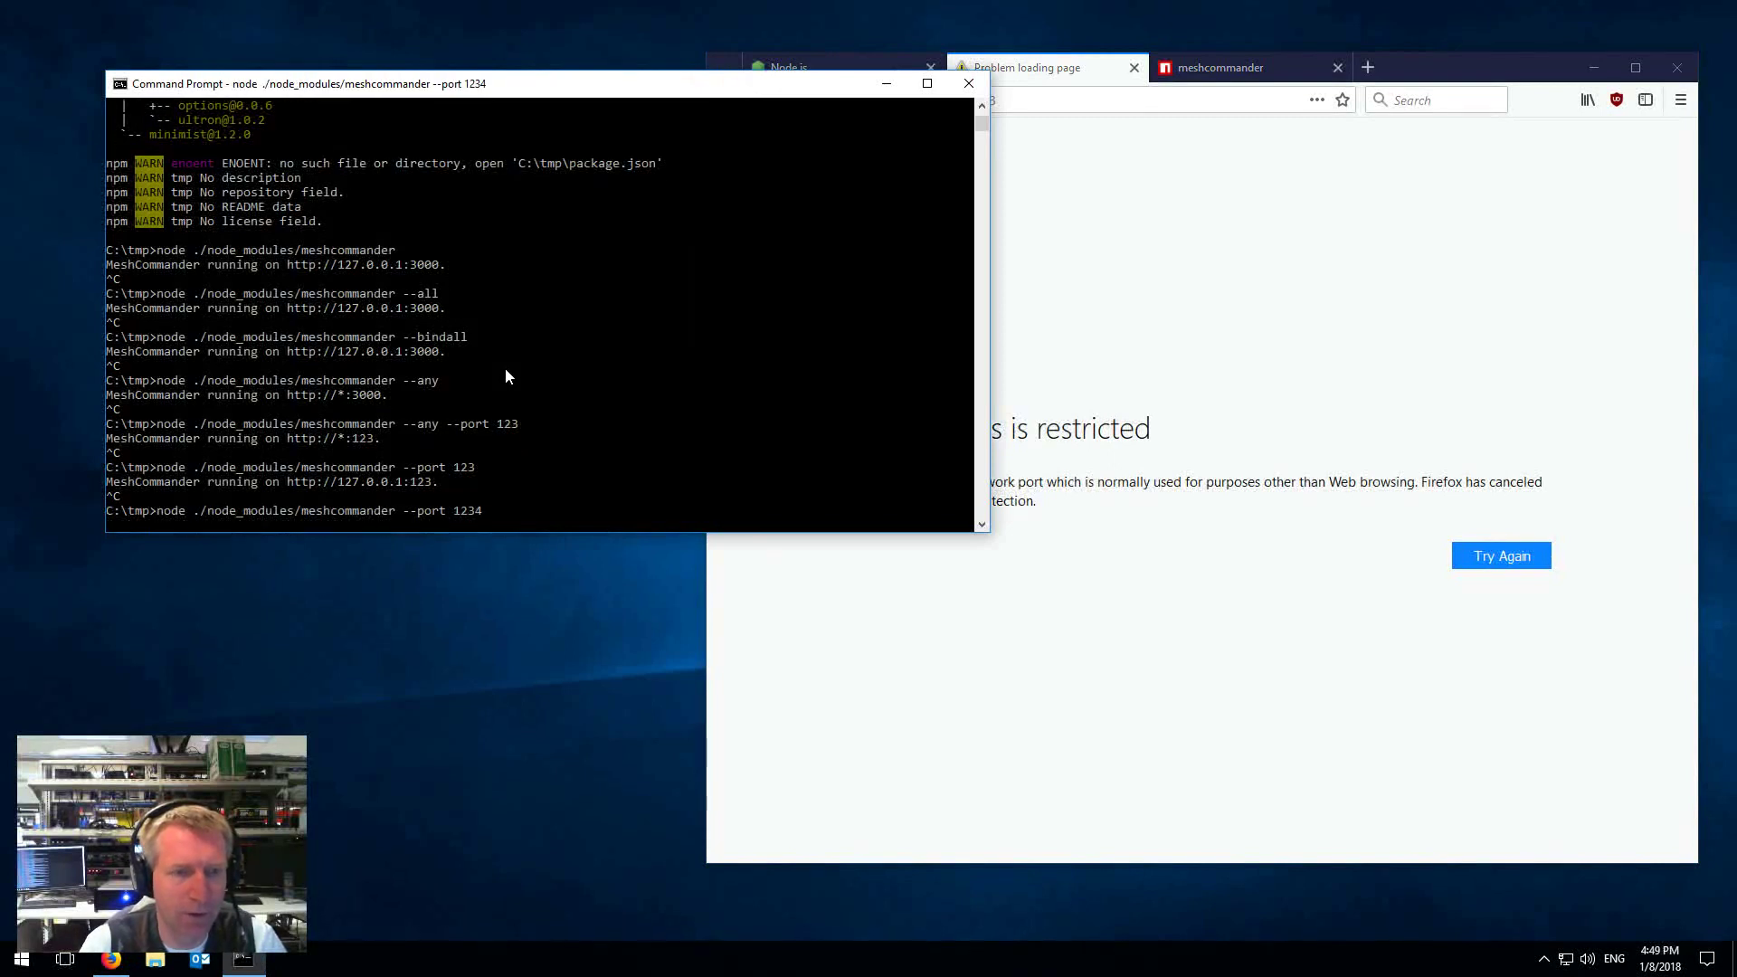
pyautogui.click(997, 154)
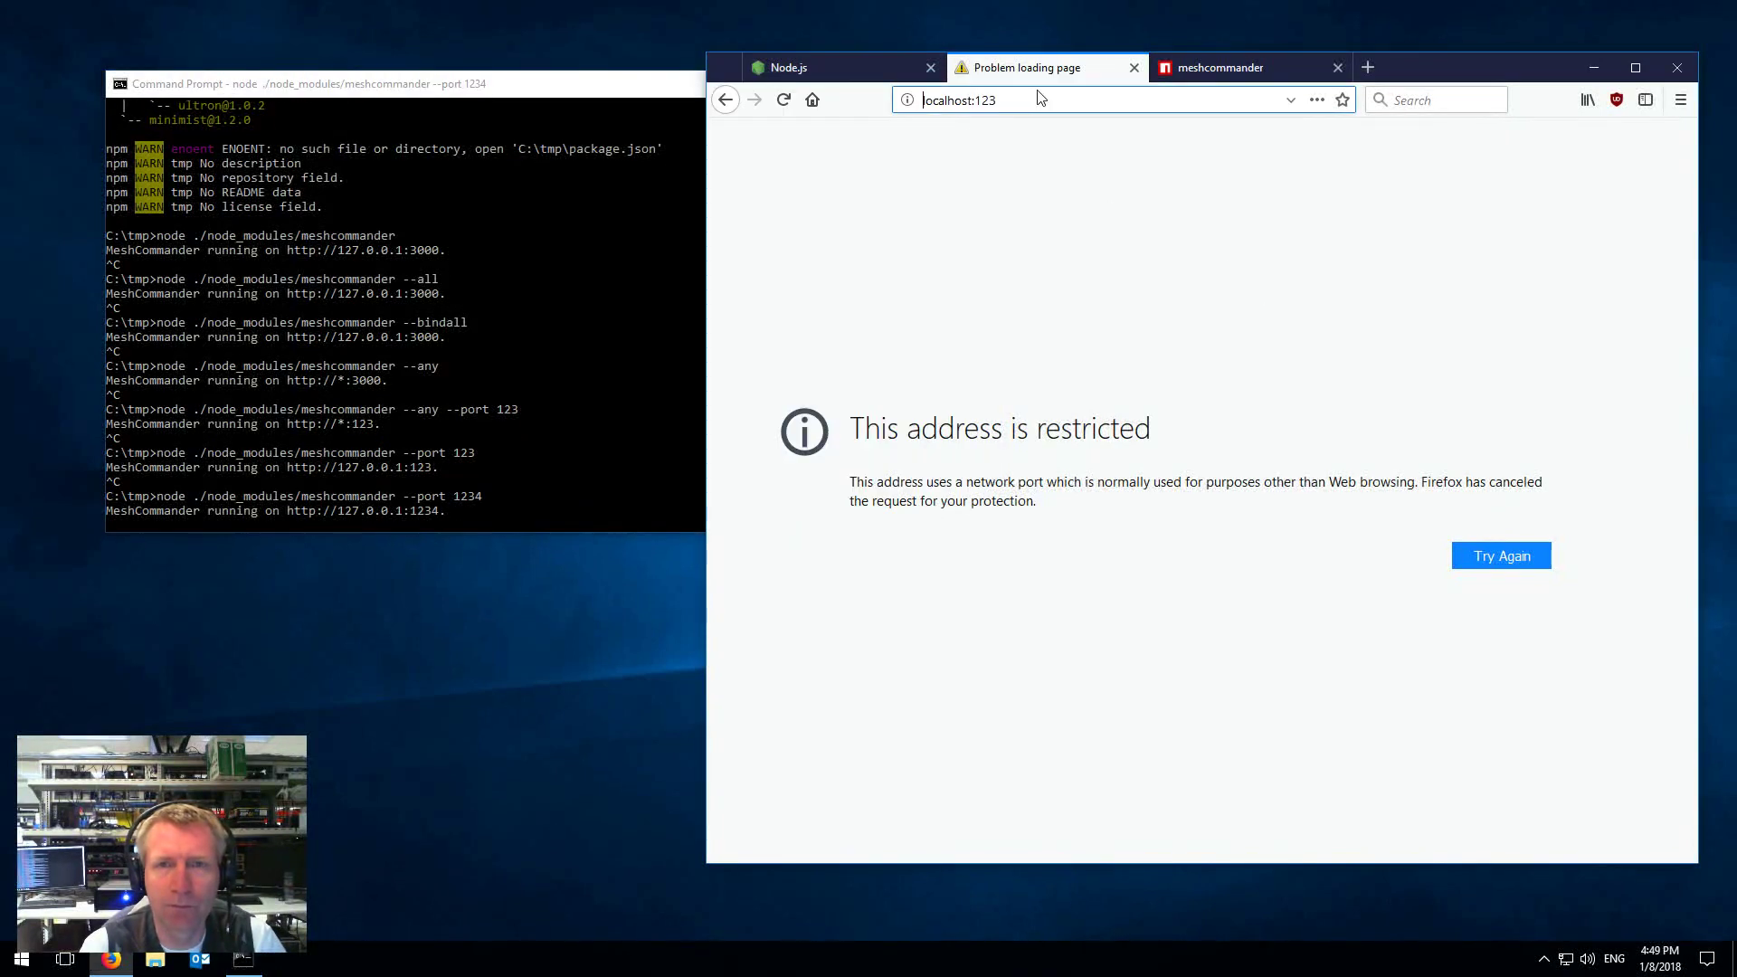
pyautogui.click(1075, 97)
pyautogui.click(1074, 98)
pyautogui.write('4')
pyautogui.press('Return')
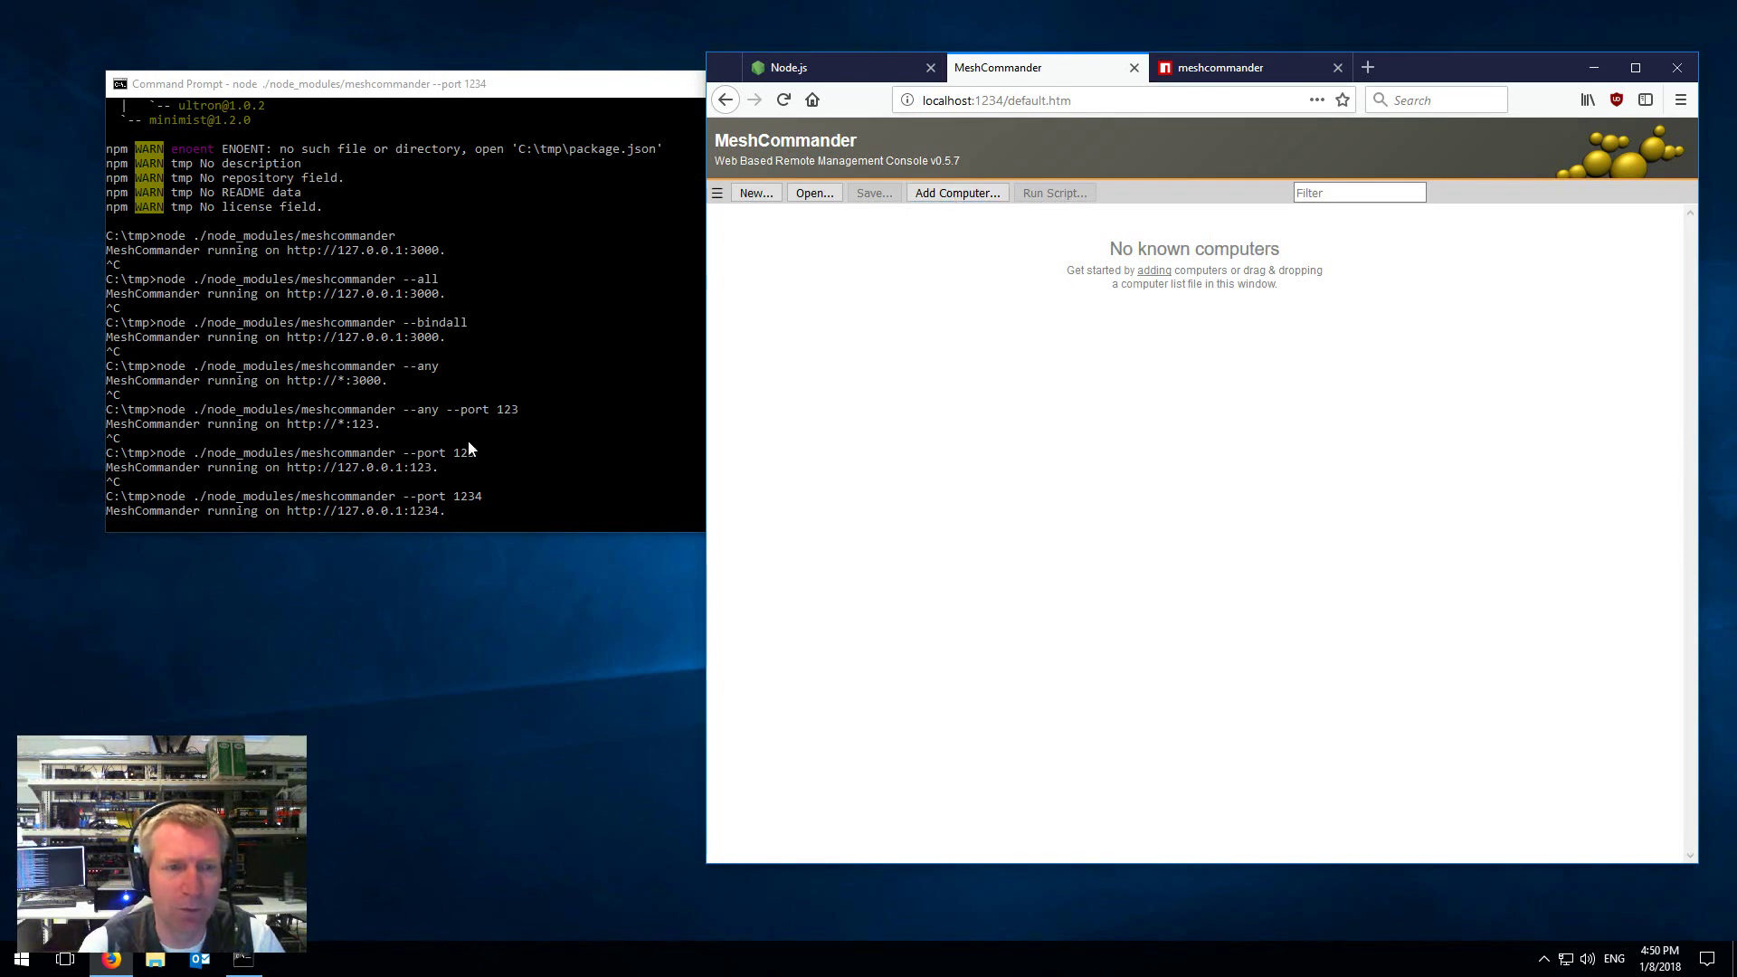
# Stop the port 1234 server and rerun node ./node_modules/meshcommander without a port option.
pyautogui.click(431, 422)
pyautogui.hotkey('ctrl', 'c')
pyautogui.press('Up')
pyautogui.press('BackSpace')
pyautogui.press('BackSpace')
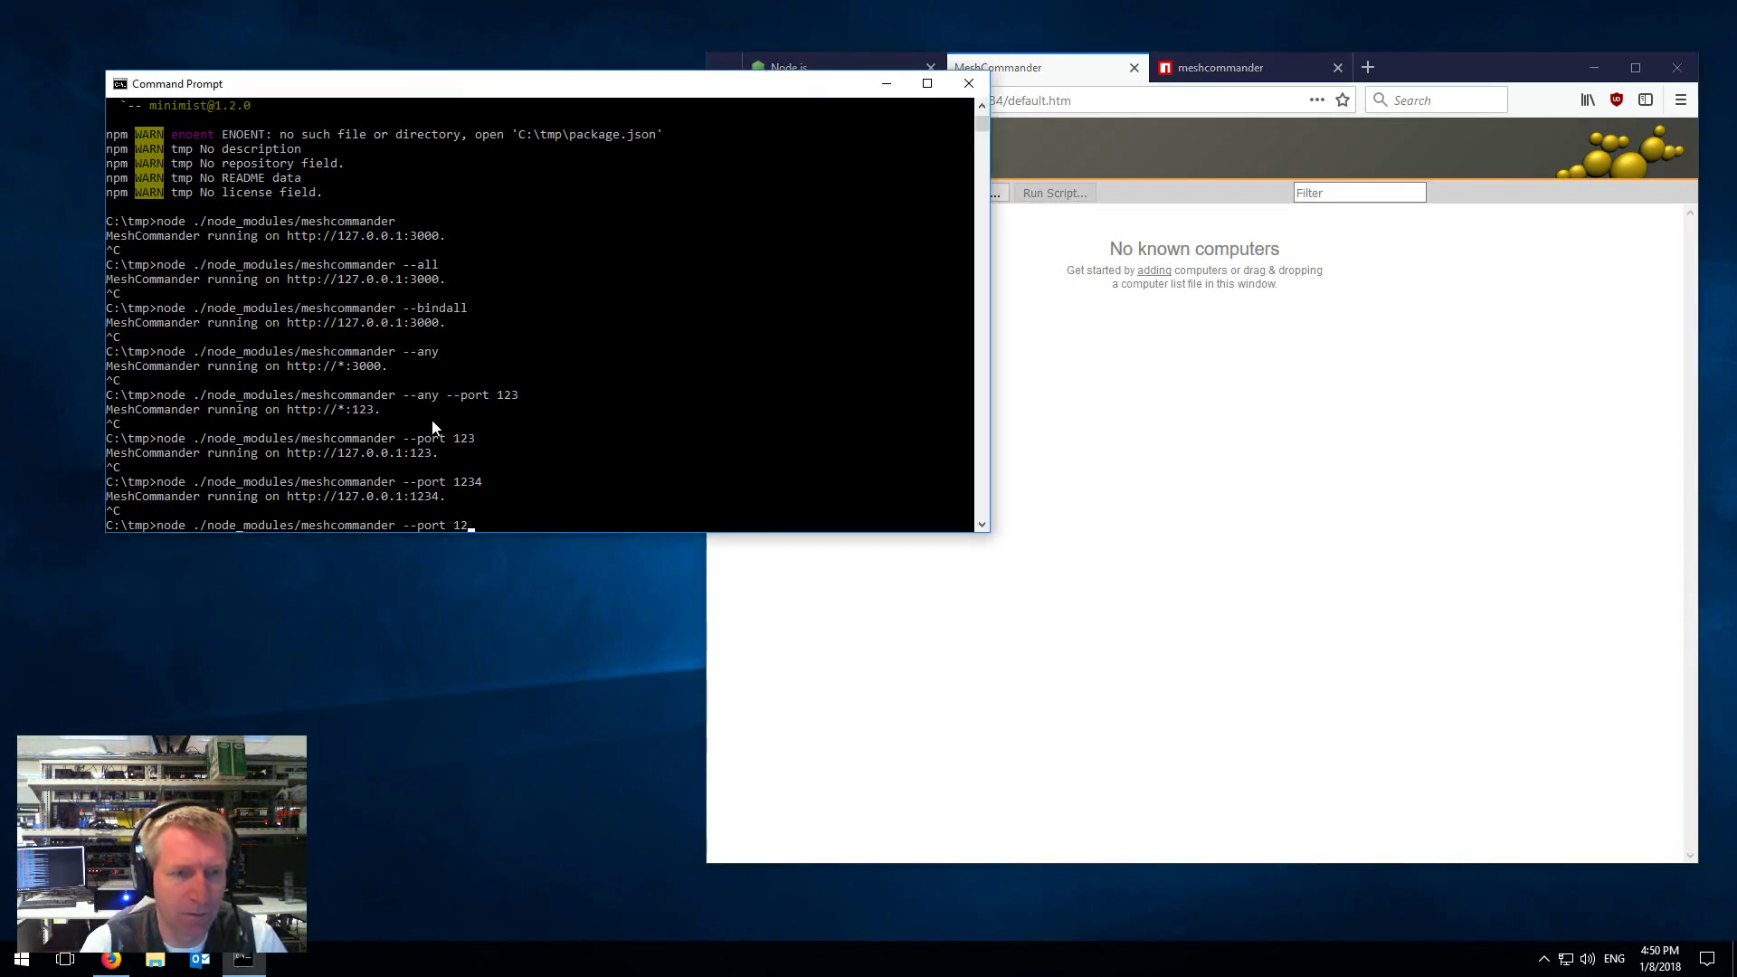
pyautogui.press('BackSpace')
pyautogui.press('BackSpace')
pyautogui.press('BackSpace')
pyautogui.press('BackSpace')
pyautogui.press('BackSpace')
pyautogui.press('BackSpace')
pyautogui.press('BackSpace')
pyautogui.press('Return')
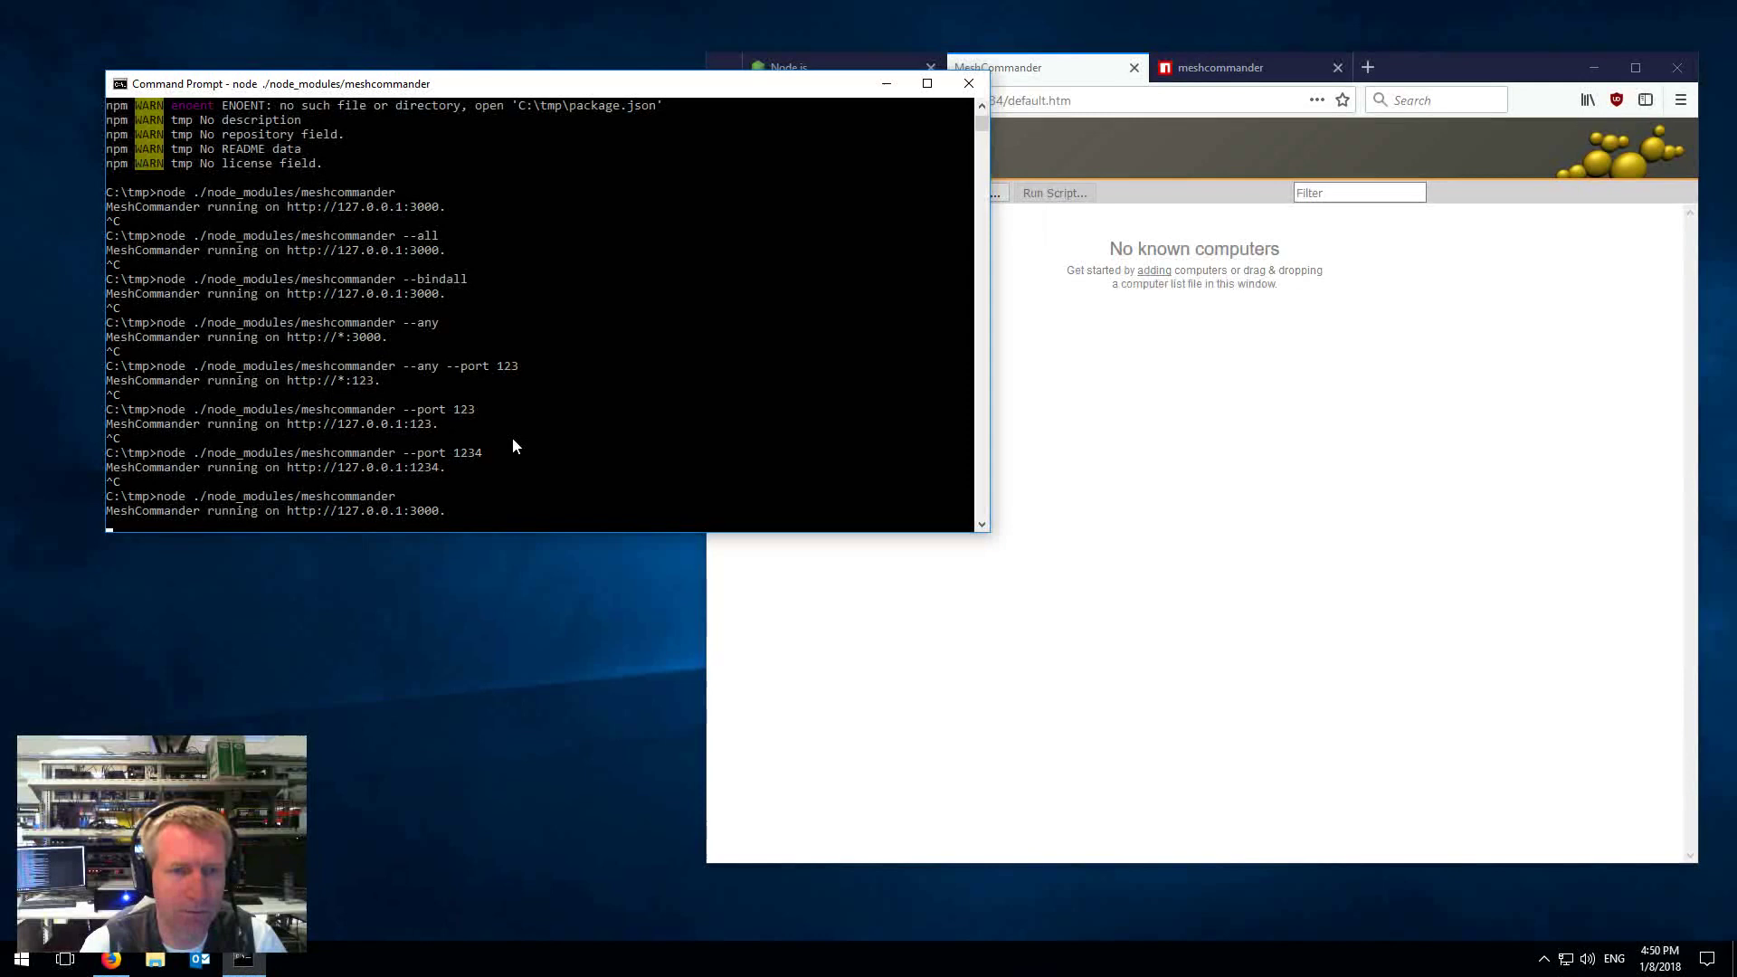
# Change the Firefox address to localhost:3000 and load it.
pyautogui.click(1009, 323)
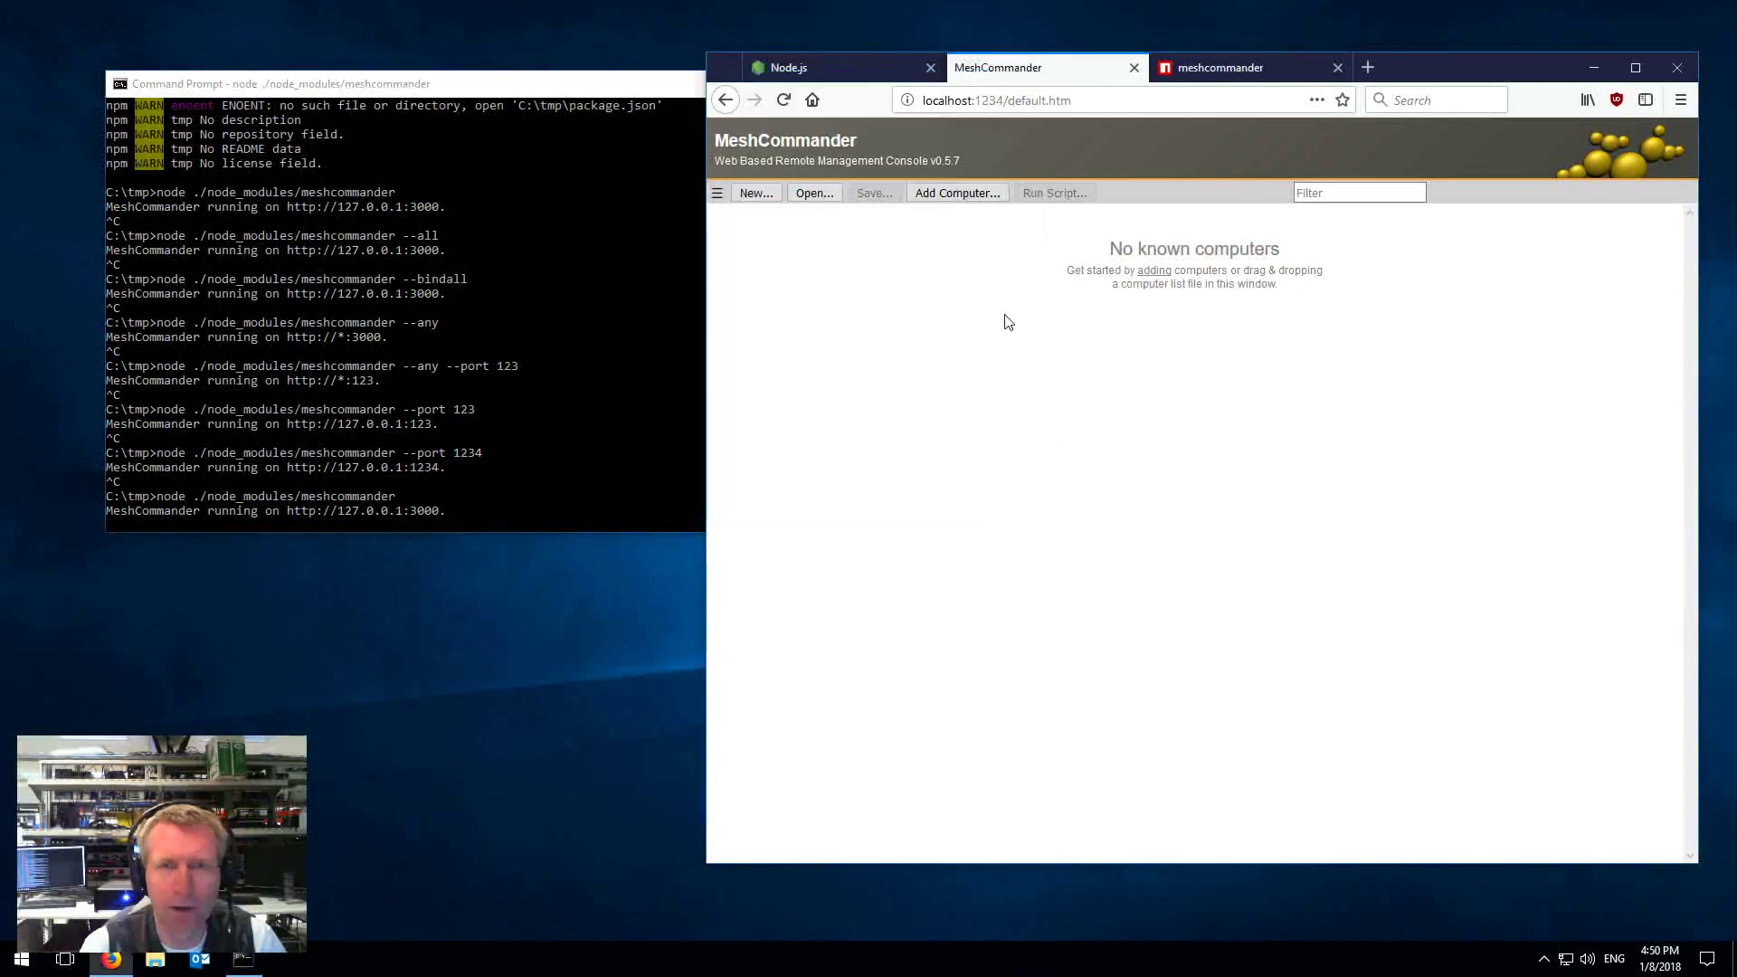
pyautogui.click(980, 100)
pyautogui.doubleClick(977, 99)
pyautogui.click(976, 100)
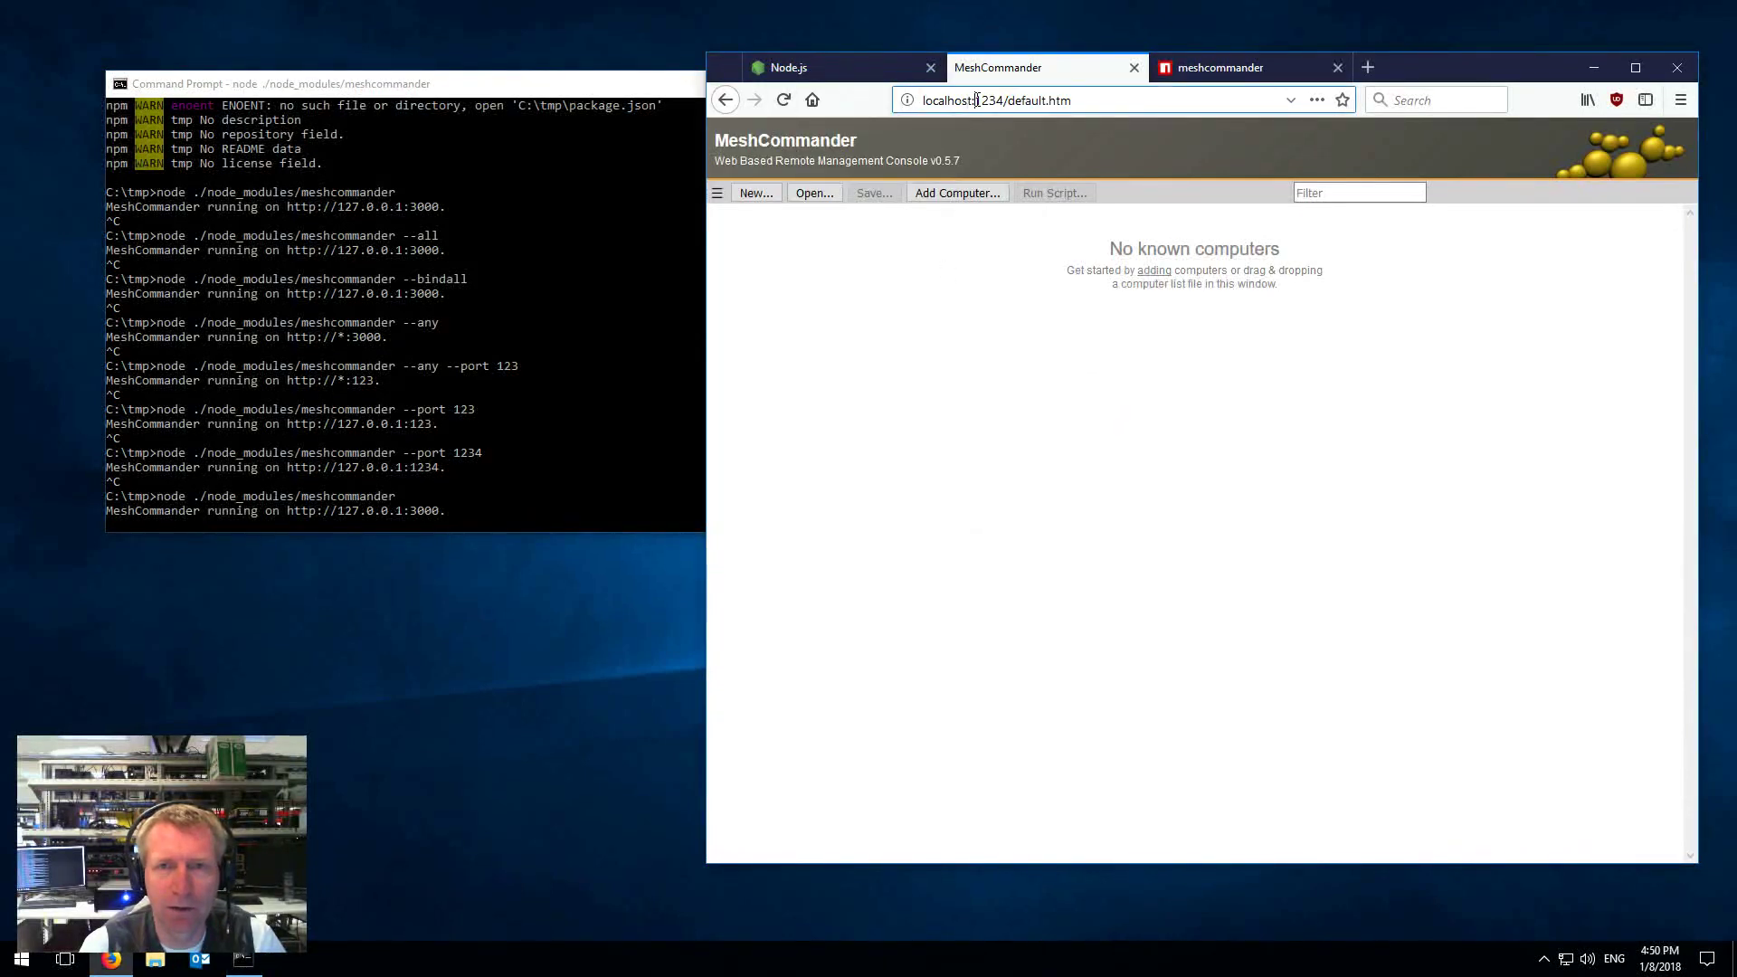
pyautogui.moveTo(977, 99); pyautogui.dragTo(1076, 99)
pyautogui.write('3000')
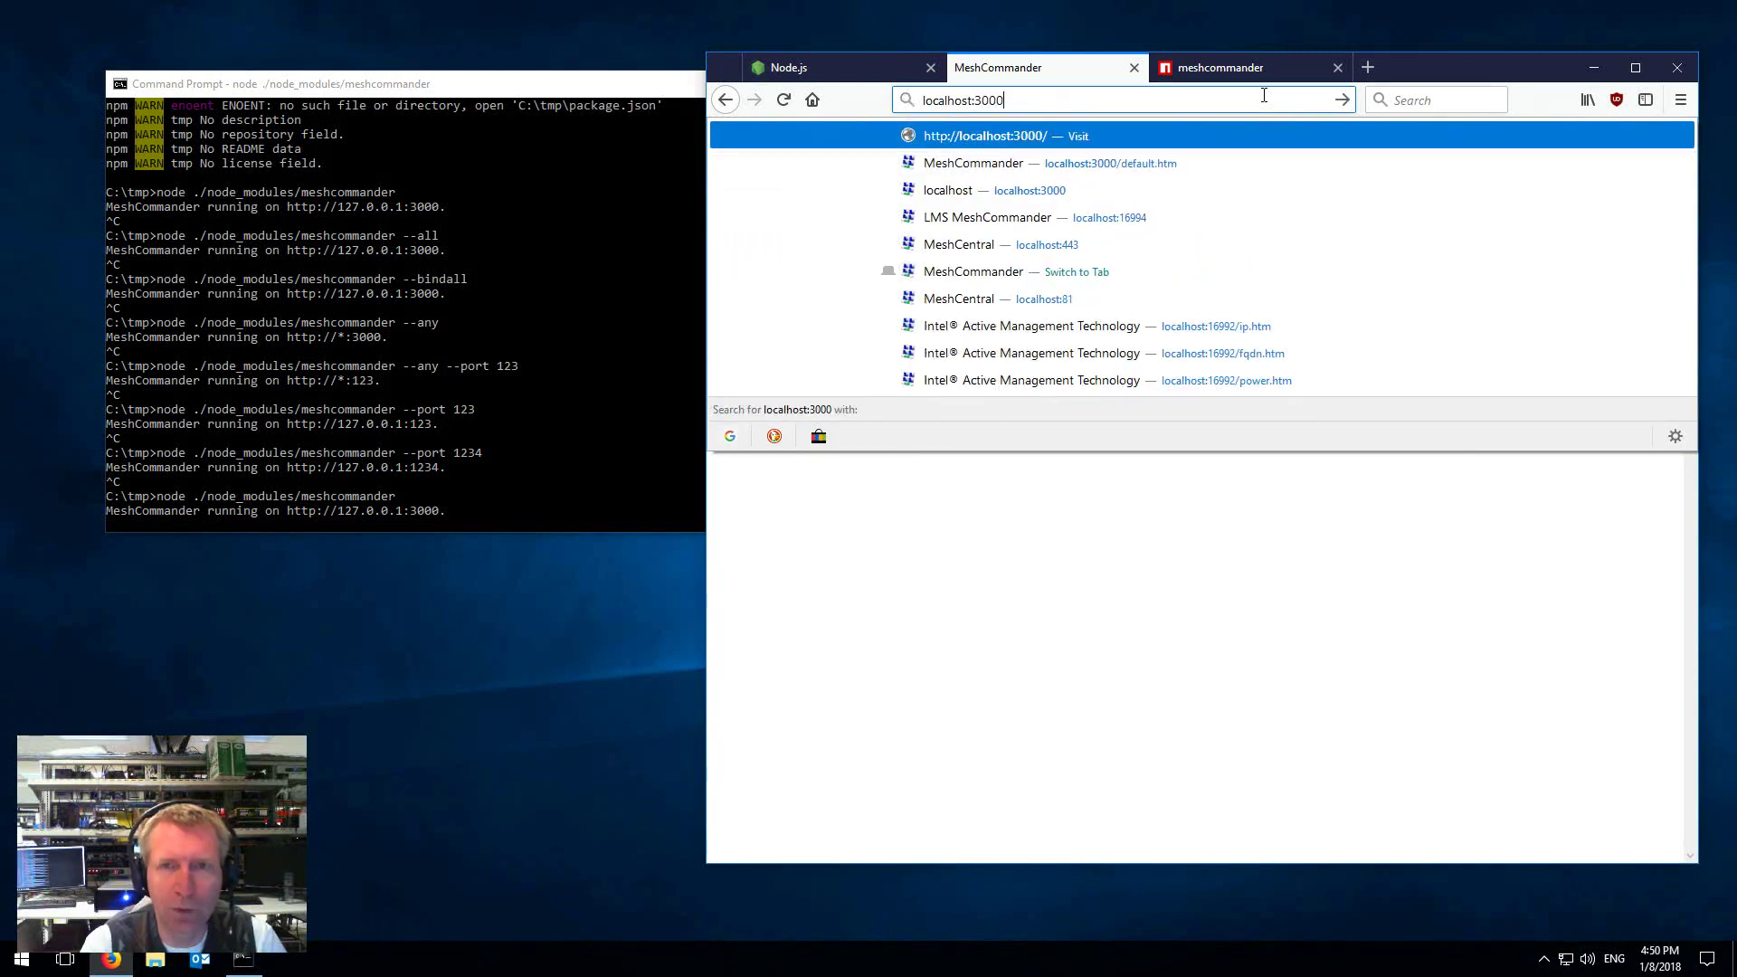
pyautogui.press('Return')
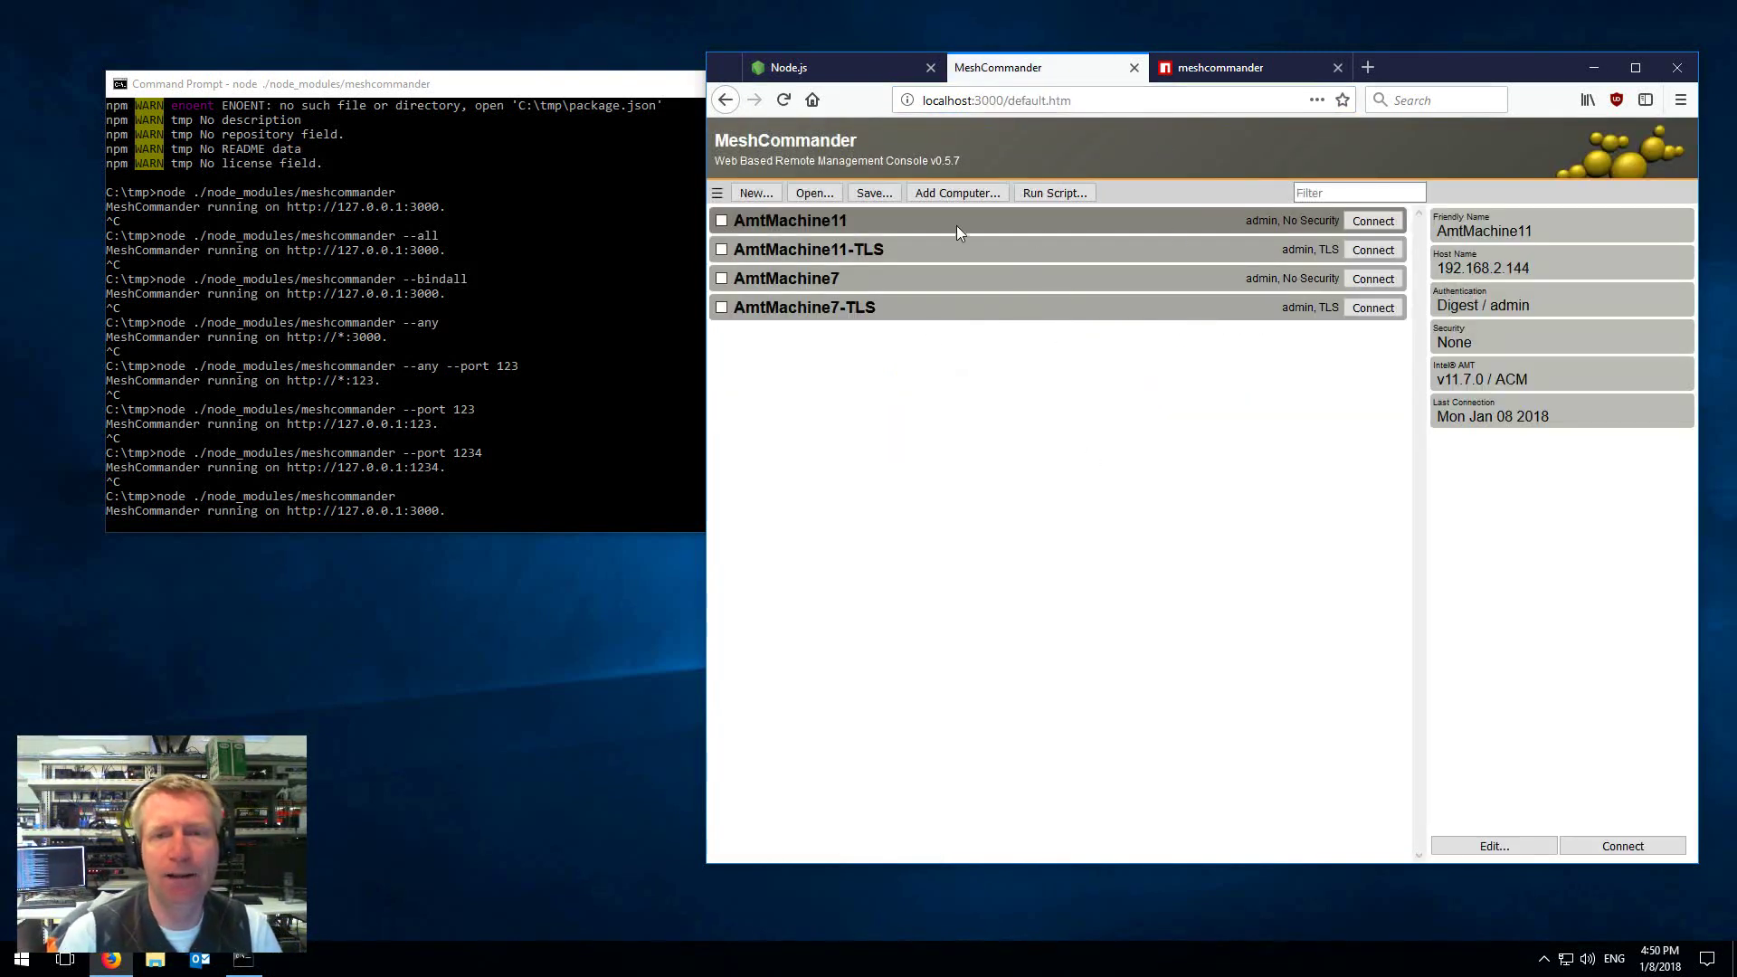
# Open the Add Computer form and cancel it without saving.
pyautogui.click(960, 199)
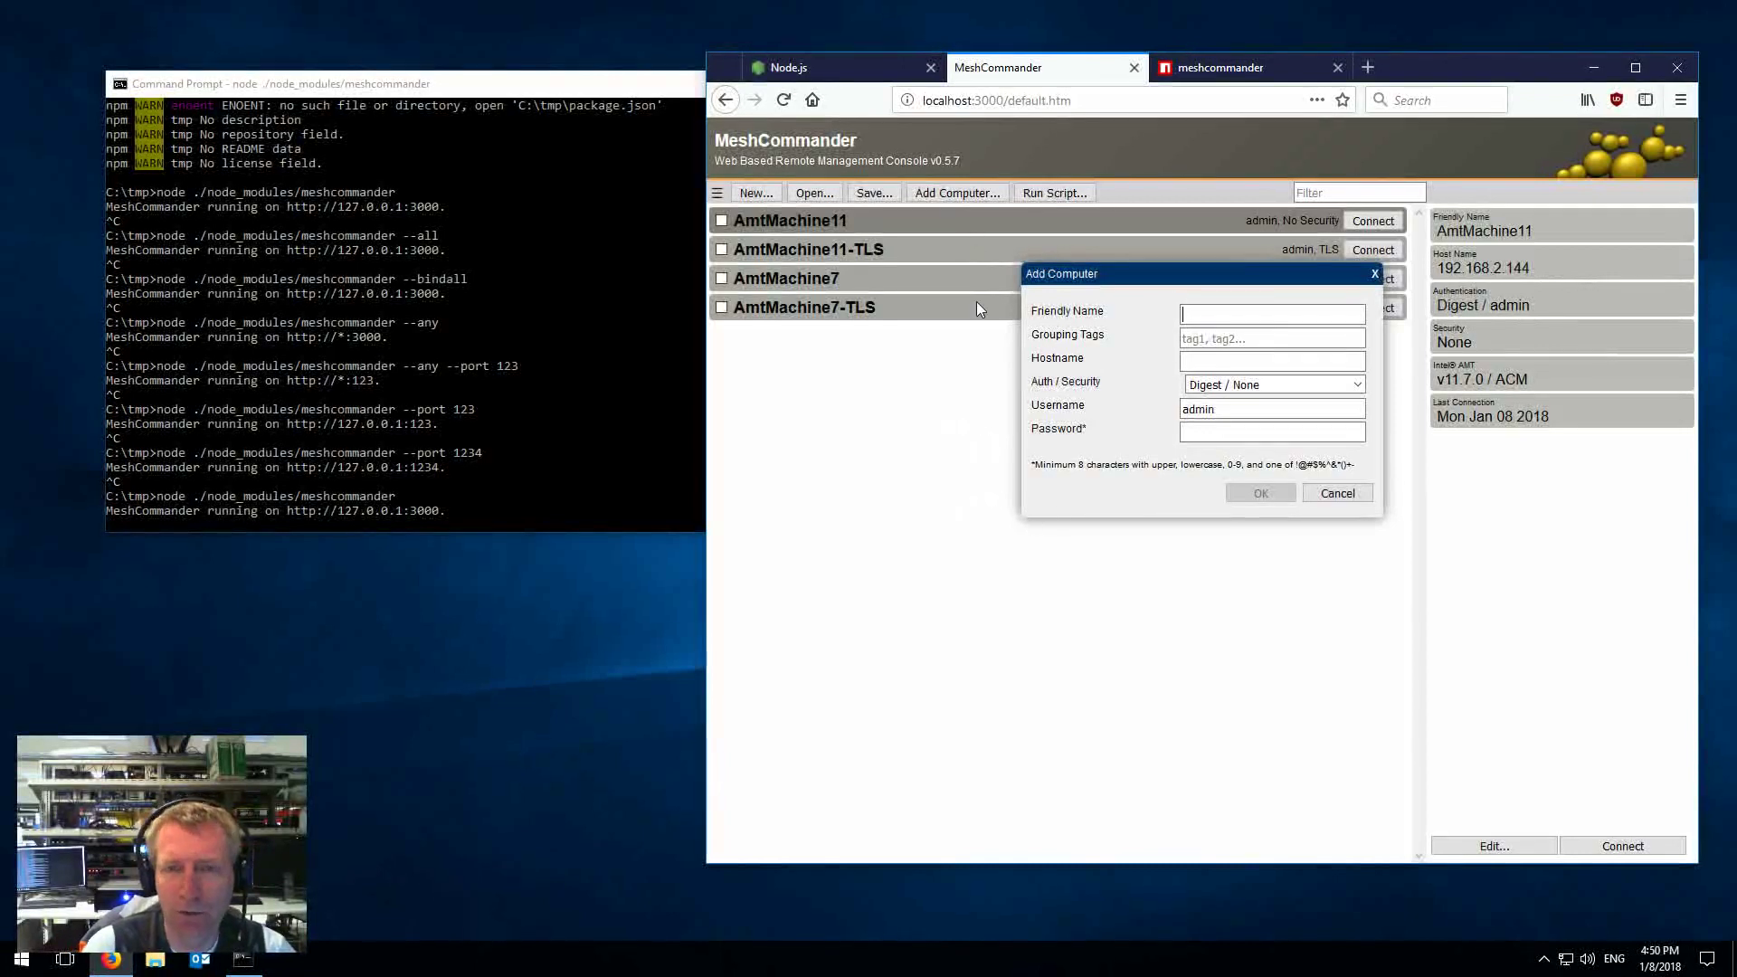
pyautogui.click(1337, 493)
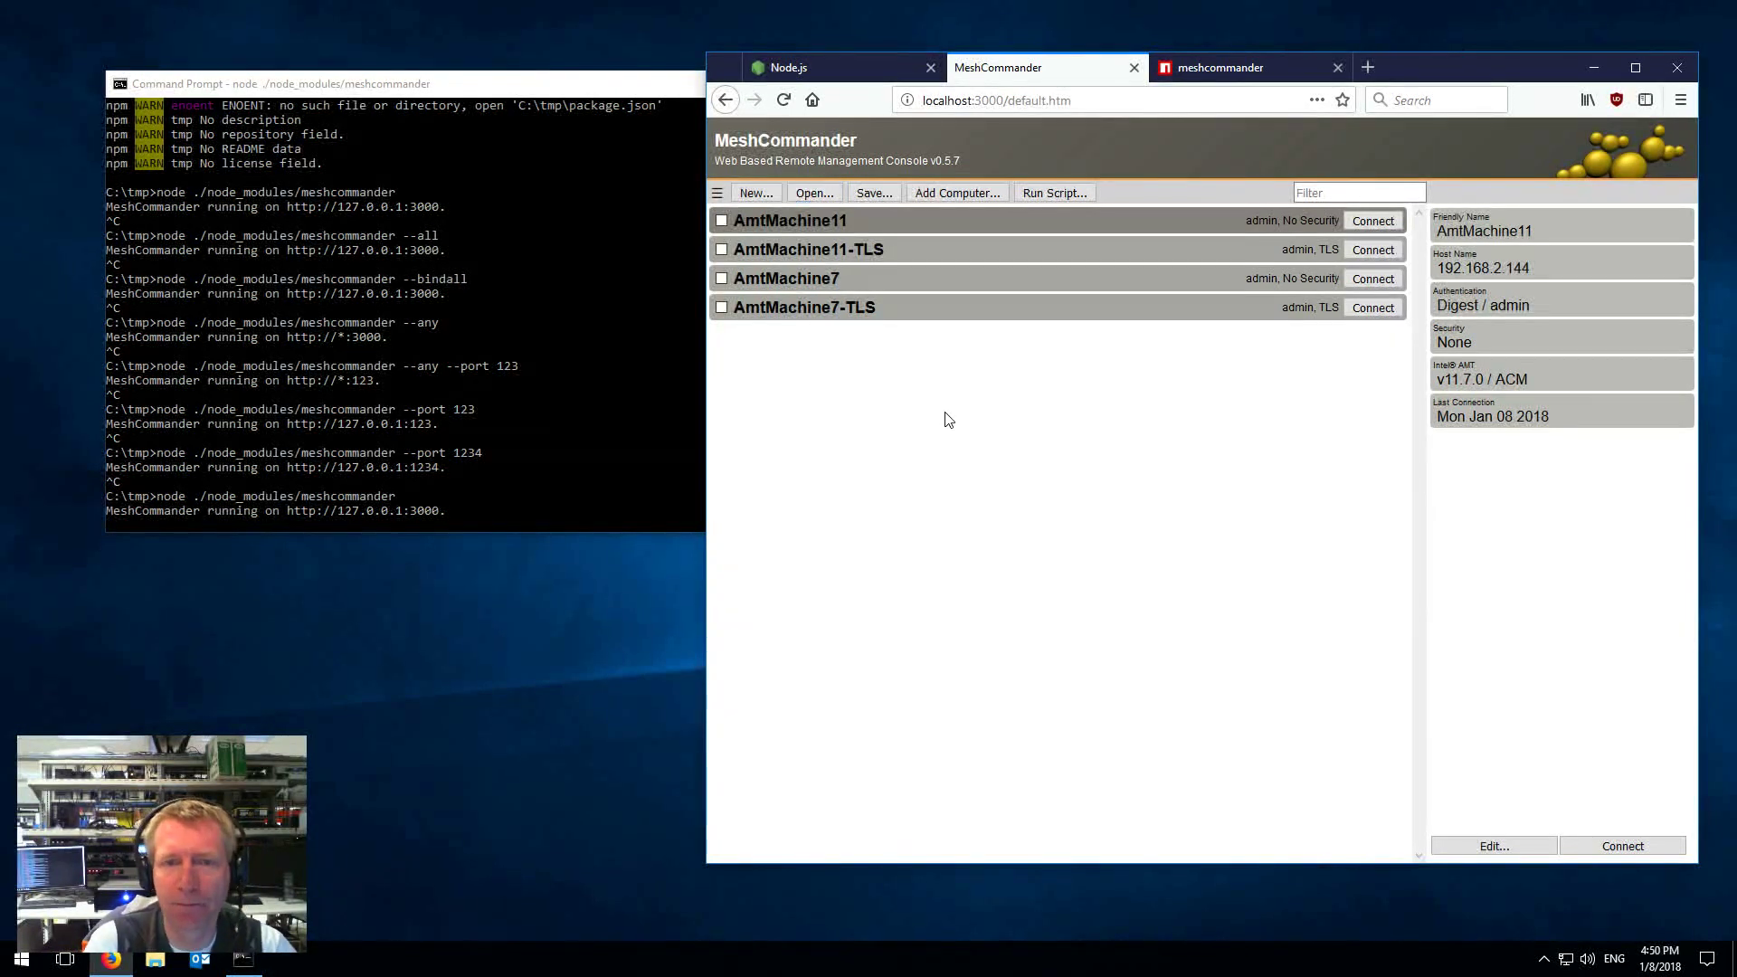
# Connect to AmtMachine7 and let its System Status page load, showing it powered on in Admin Control Mode.
pyautogui.click(1372, 279)
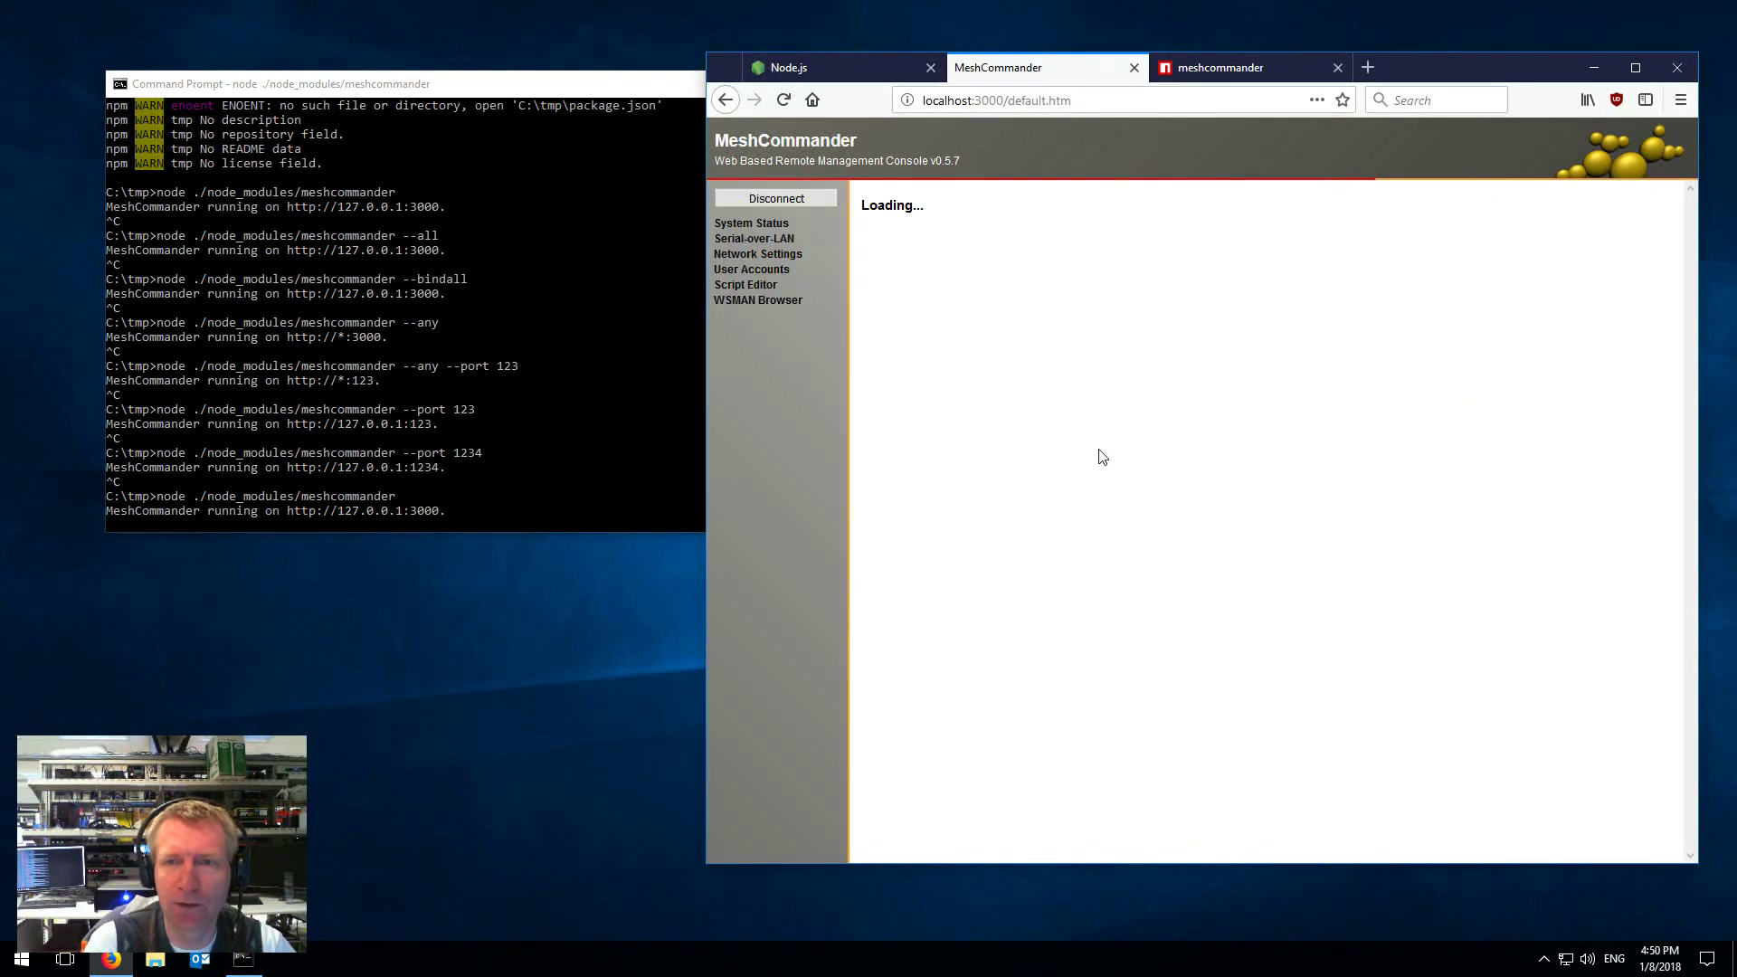